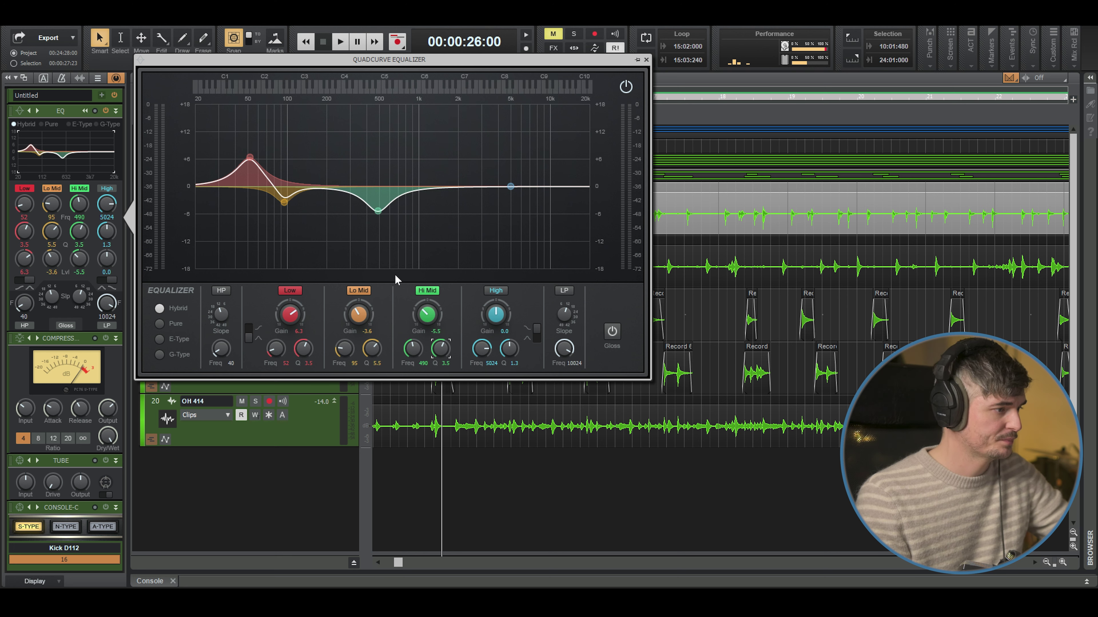
Deepen the Kick D112 EQ's Hi Mid cut to about -10.7 dB at 495 Hz with Q 0.7 while auditioning, and close the EQ
{"action": "key", "text": "space"}
{"action": "left_click_drag", "start_coordinate": [378, 211], "coordinate": [378, 234]}
{"action": "key", "text": "space"}
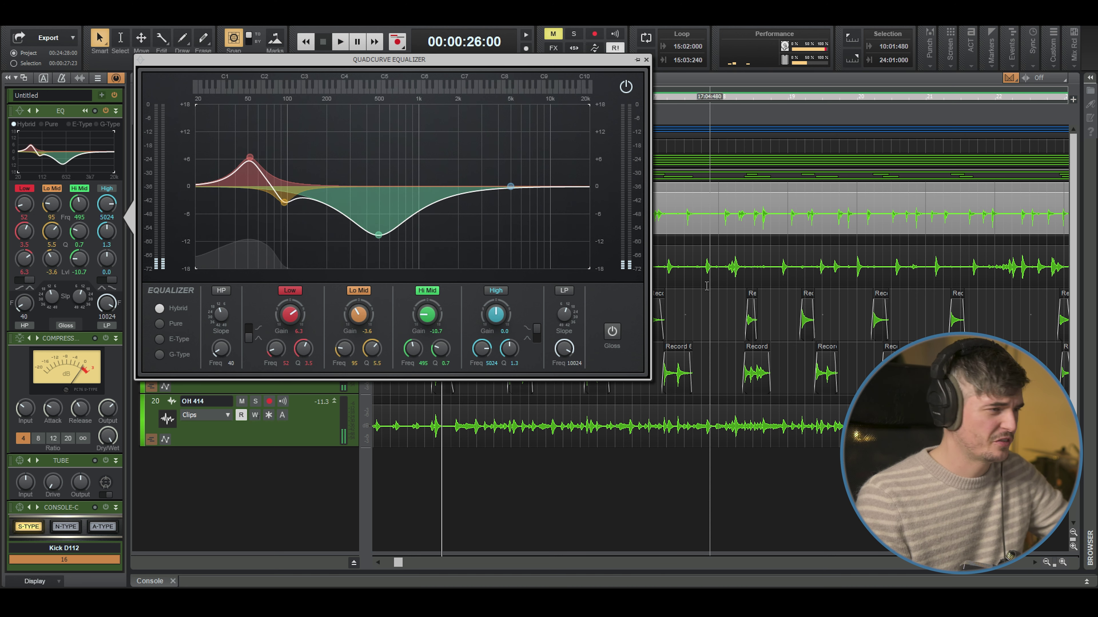
{"action": "left_click", "coordinate": [646, 60]}
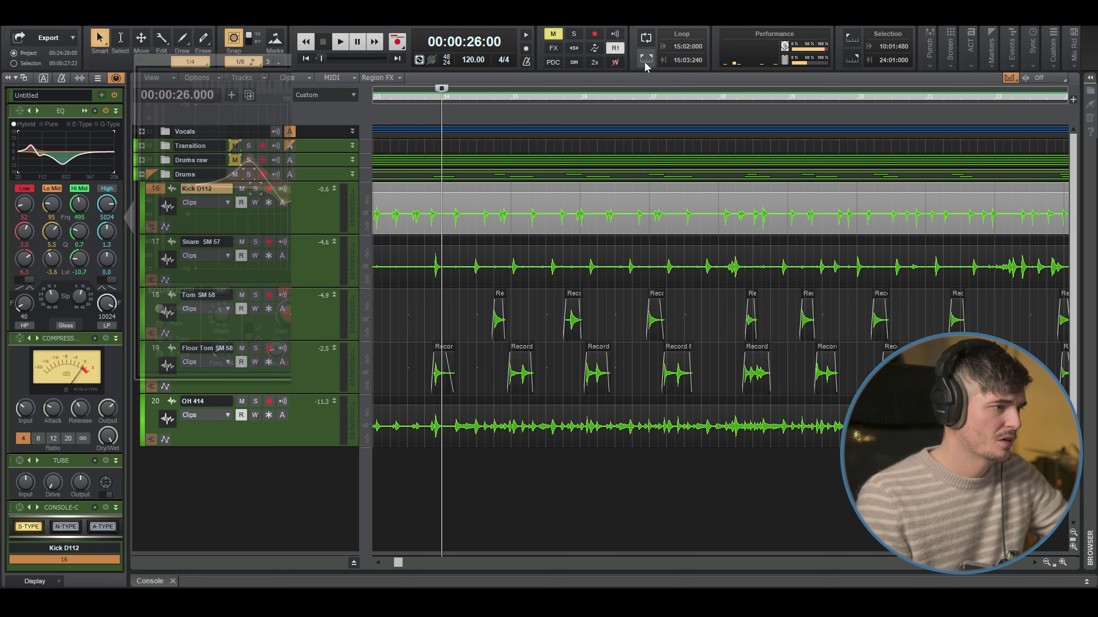
Solo the Kick D112 track and compare its sound during playback with the EQ's Hi Mid band disabled and re-enabled
{"action": "left_click", "coordinate": [255, 189]}
{"action": "key", "text": "space"}
{"action": "left_click", "coordinate": [65, 153]}
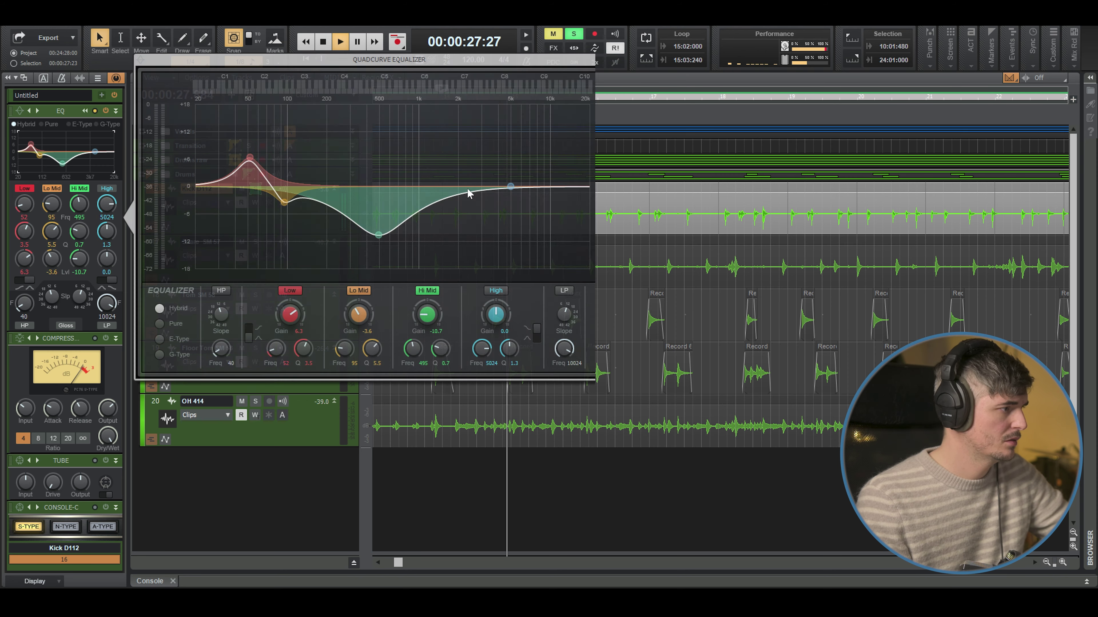
{"action": "left_click", "coordinate": [427, 291]}
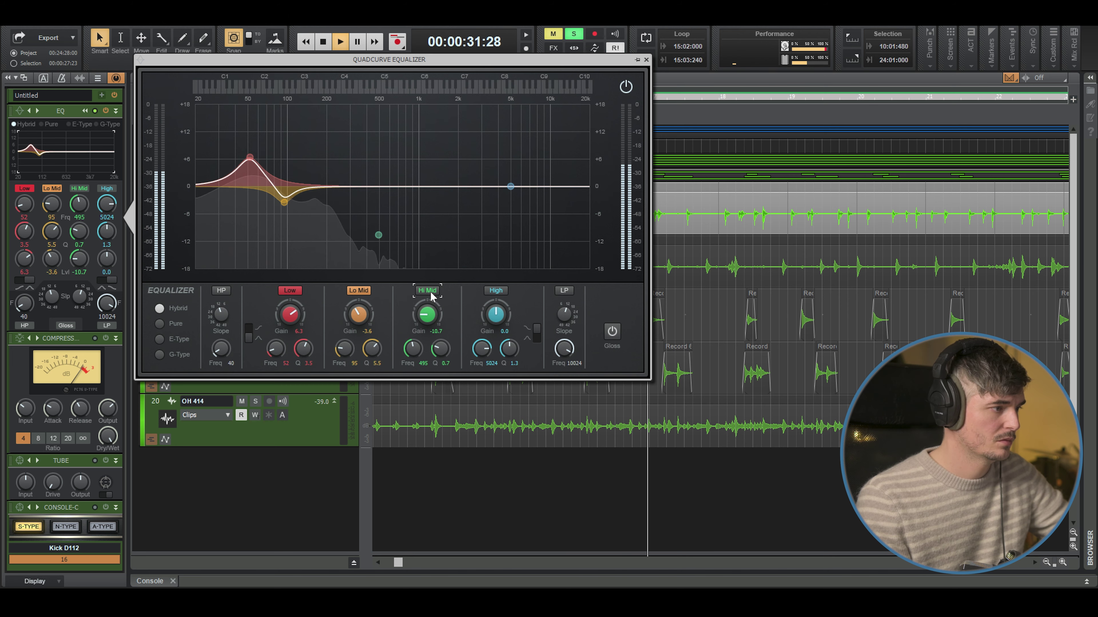
{"action": "left_click", "coordinate": [430, 293]}
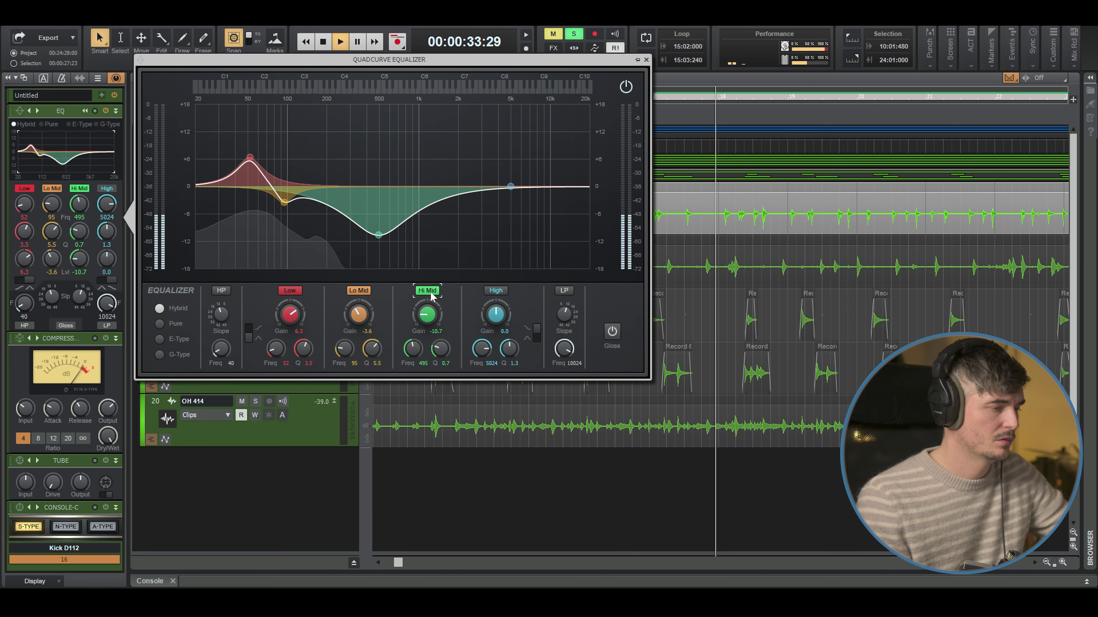
{"action": "key", "text": "space"}
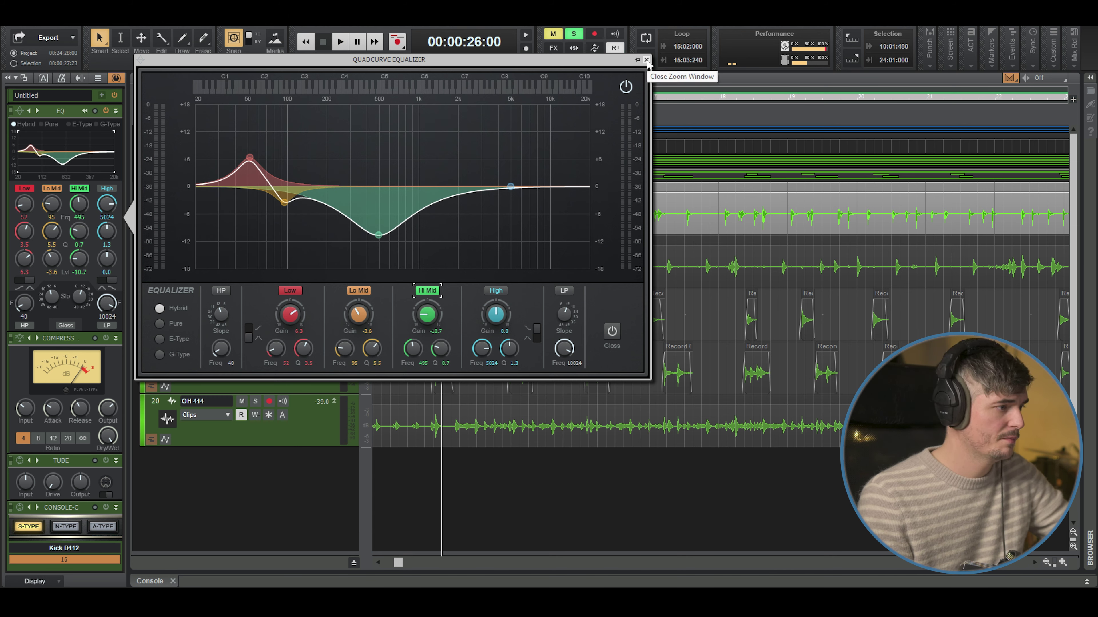
Boost the kick EQ's High band by about 4.3 dB at 7339 Hz while auditioning, and close the EQ
{"action": "left_click_drag", "start_coordinate": [510, 187], "coordinate": [507, 185]}
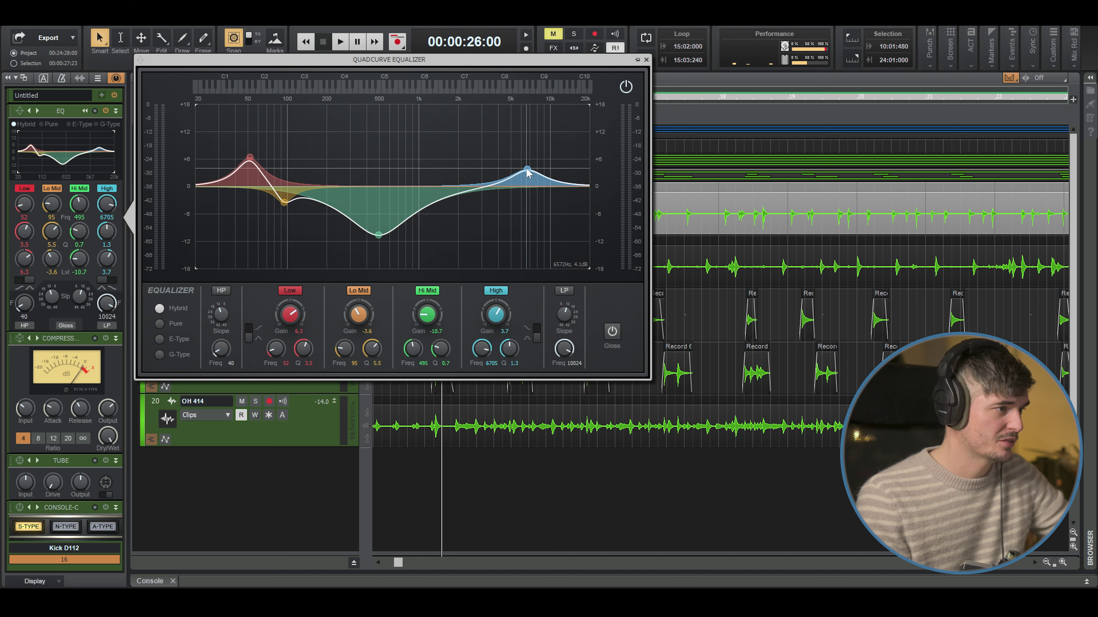
{"action": "key", "text": "space"}
{"action": "mouse_move", "coordinate": [524, 165]}
{"action": "left_mouse_down"}
{"action": "mouse_move", "coordinate": [545, 138]}
{"action": "mouse_move", "coordinate": [524, 137]}
{"action": "mouse_move", "coordinate": [533, 165]}
{"action": "mouse_move", "coordinate": [536, 141]}
{"action": "mouse_move", "coordinate": [533, 166]}
{"action": "left_mouse_up"}
{"action": "key", "text": "space"}
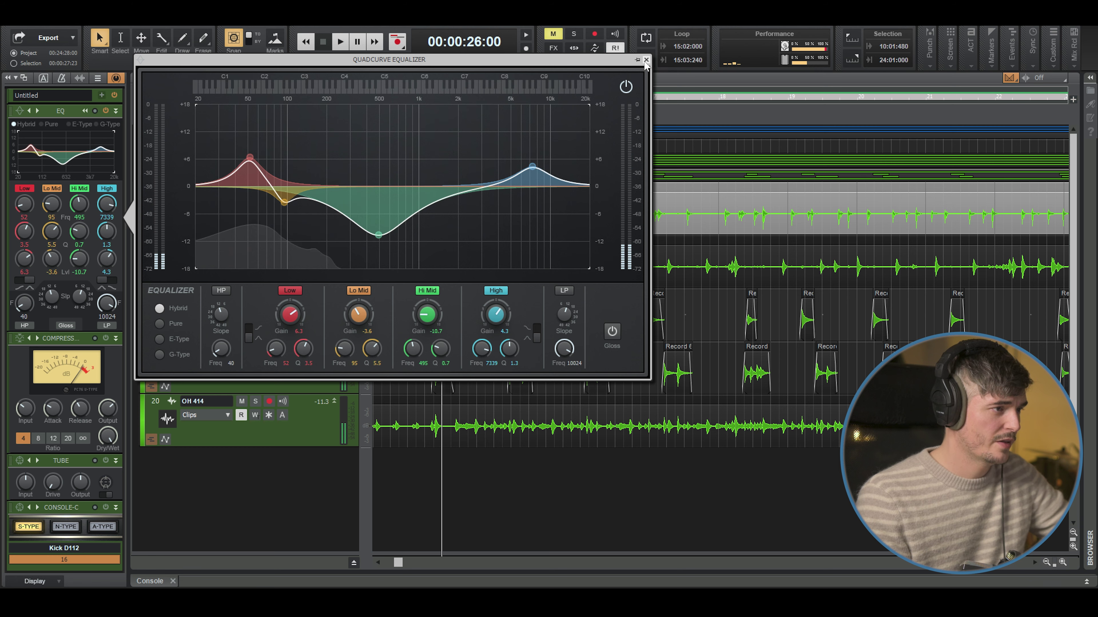
{"action": "left_click", "coordinate": [646, 61]}
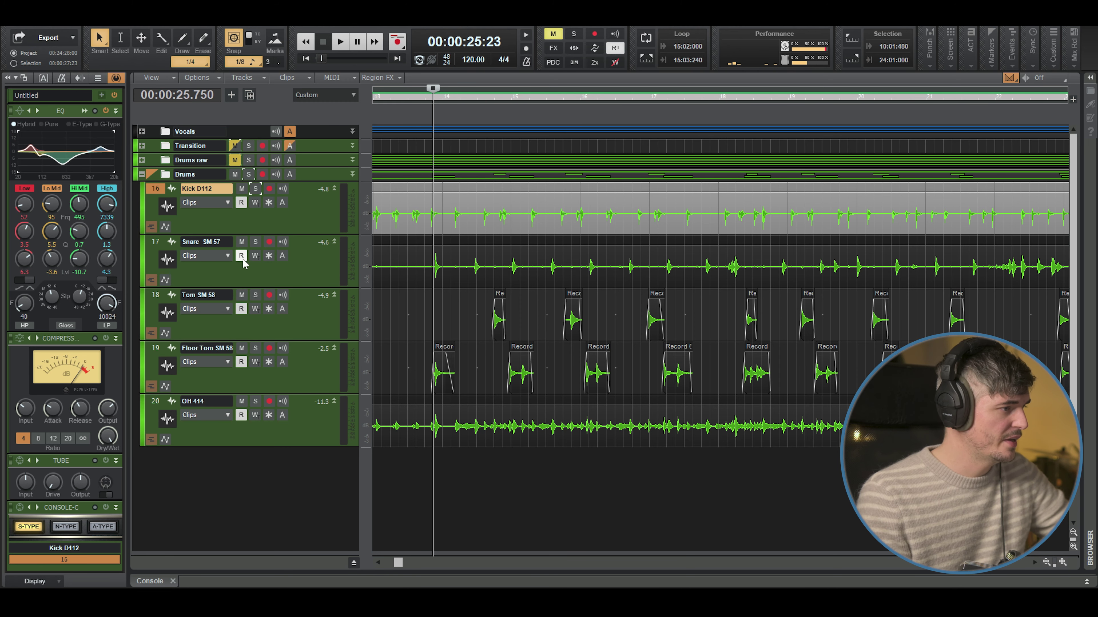
Open the Snare SM 57 track's EQ and enable the high-pass filter at about 93 Hz
{"action": "left_click", "coordinate": [243, 263]}
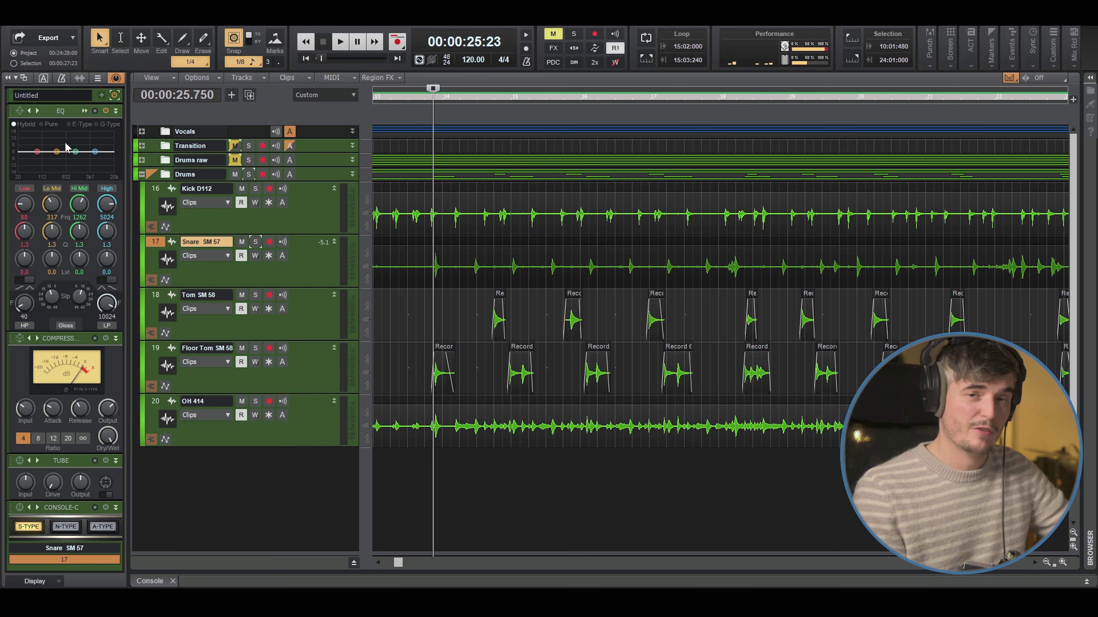
{"action": "left_click", "coordinate": [66, 149]}
{"action": "left_click", "coordinate": [222, 291]}
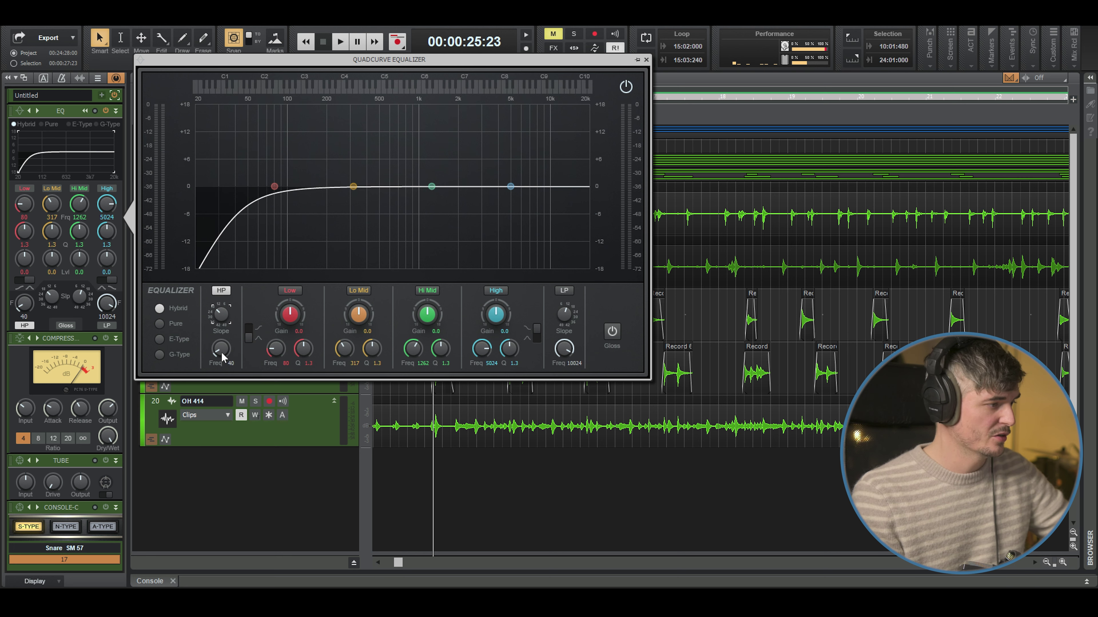
{"action": "left_click_drag", "start_coordinate": [221, 348], "coordinate": [220, 335]}
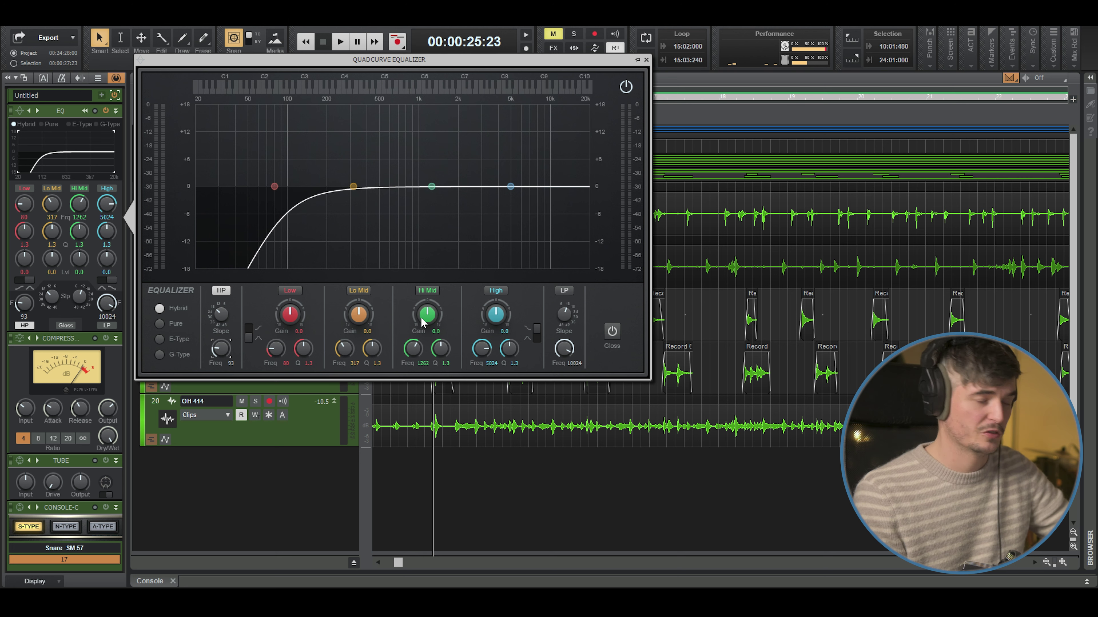
Cut the snare EQ's Lo Mid band by about 7.6 dB at 581 Hz with Q 1.1 while auditioning
{"action": "left_click_drag", "start_coordinate": [353, 186], "coordinate": [386, 186]}
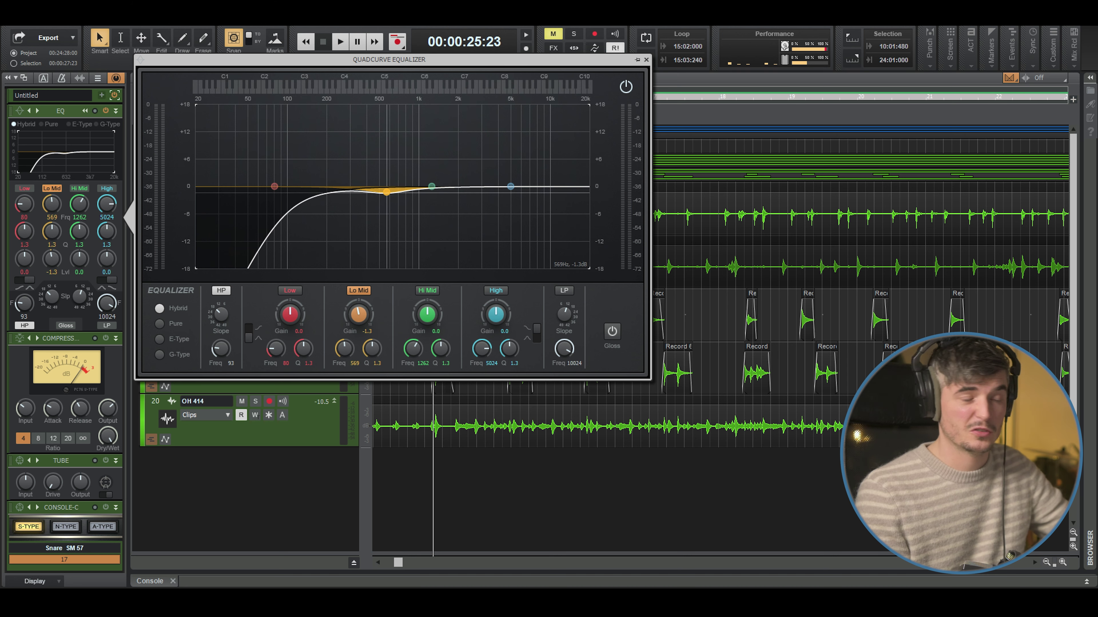
{"action": "key", "text": "space"}
{"action": "left_click_drag", "start_coordinate": [386, 192], "coordinate": [387, 220]}
{"action": "key", "text": "space"}
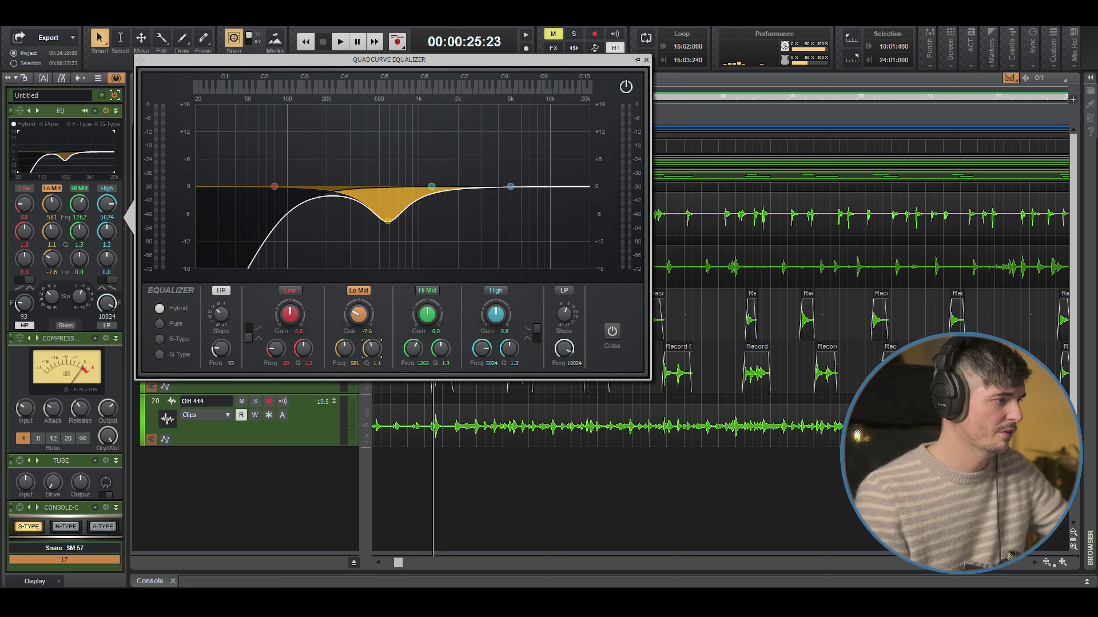
Audition the snare and boost its EQ's Low band by about 2.6 dB at 156 Hz with Q 1.2
{"action": "key", "text": "space"}
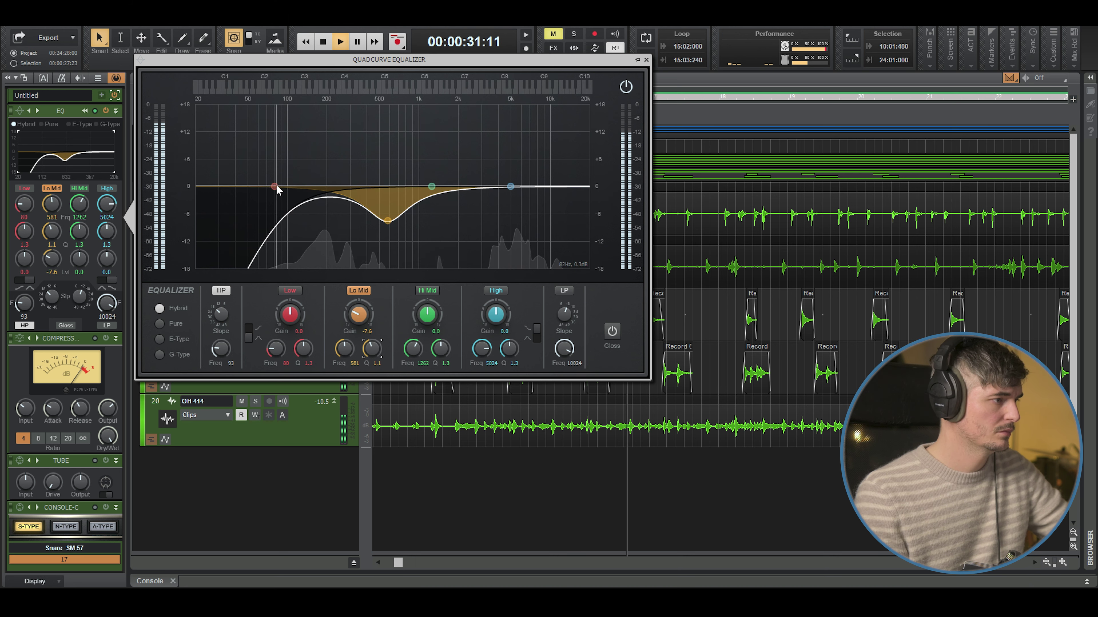
{"action": "key", "text": "space"}
{"action": "left_click_drag", "start_coordinate": [277, 189], "coordinate": [304, 163]}
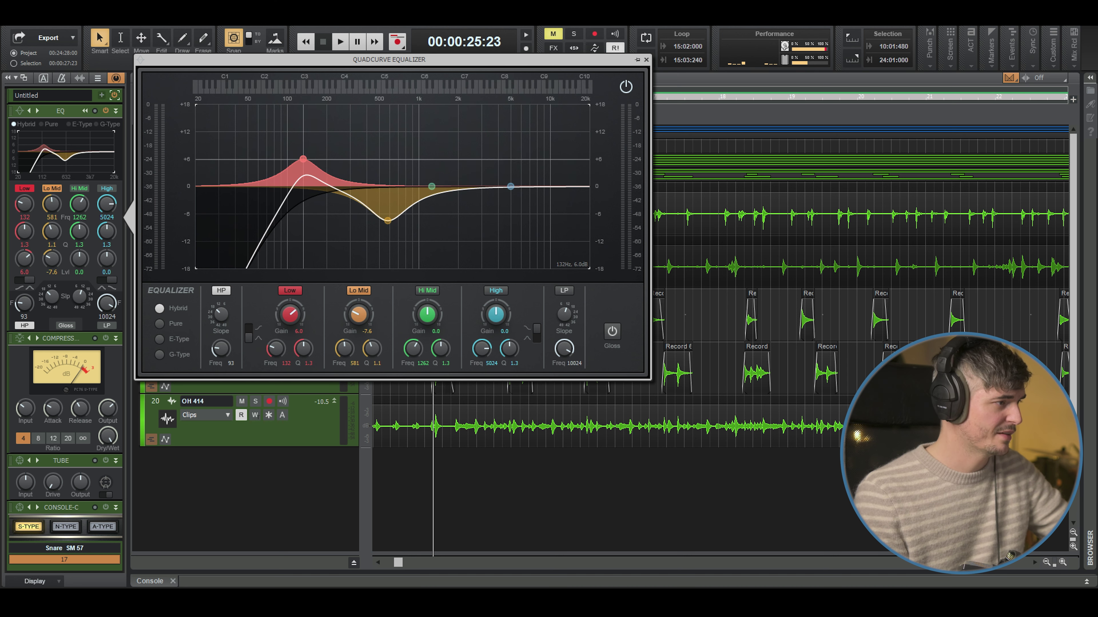
{"action": "key", "text": "space"}
{"action": "left_click_drag", "start_coordinate": [305, 162], "coordinate": [324, 185]}
{"action": "key", "text": "space"}
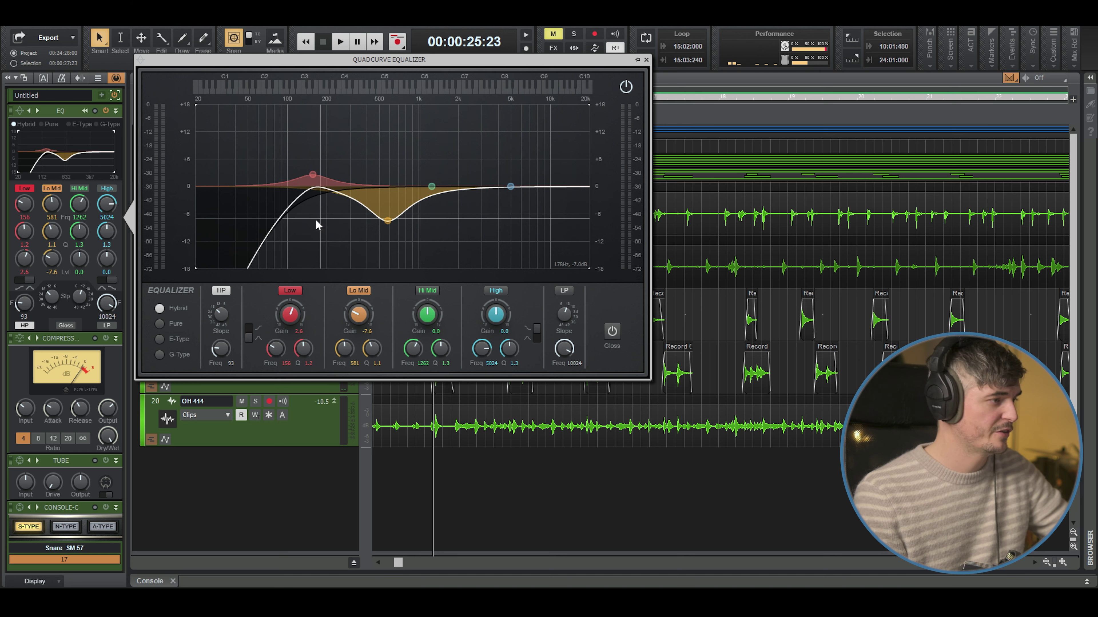
{"action": "key", "text": "space"}
{"action": "key", "text": "space"}
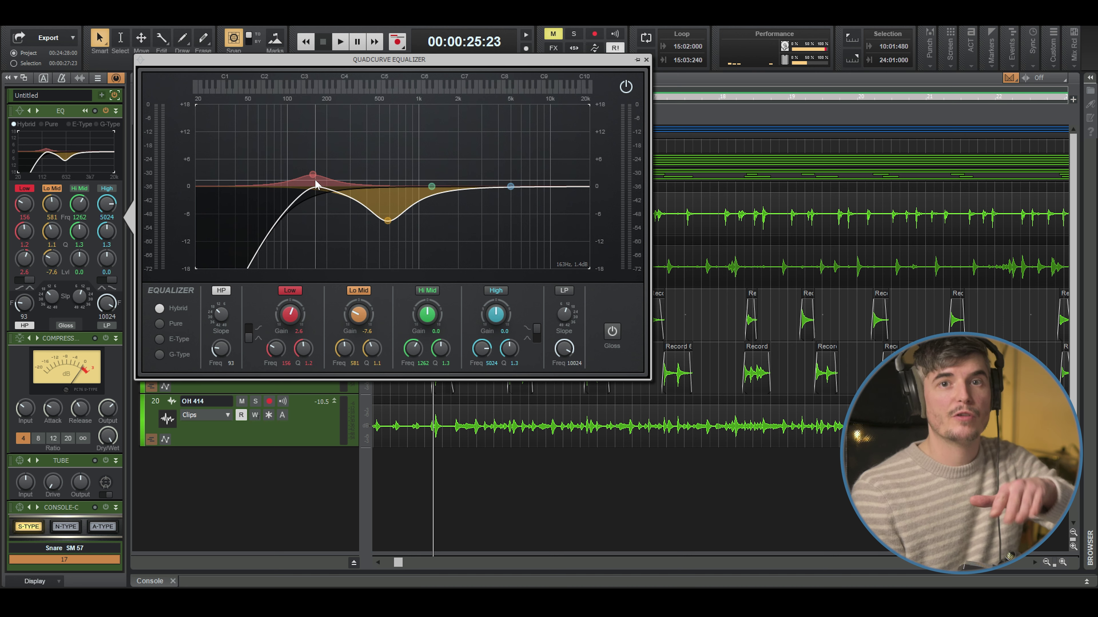
{"action": "left_click_drag", "start_coordinate": [304, 354], "coordinate": [305, 354]}
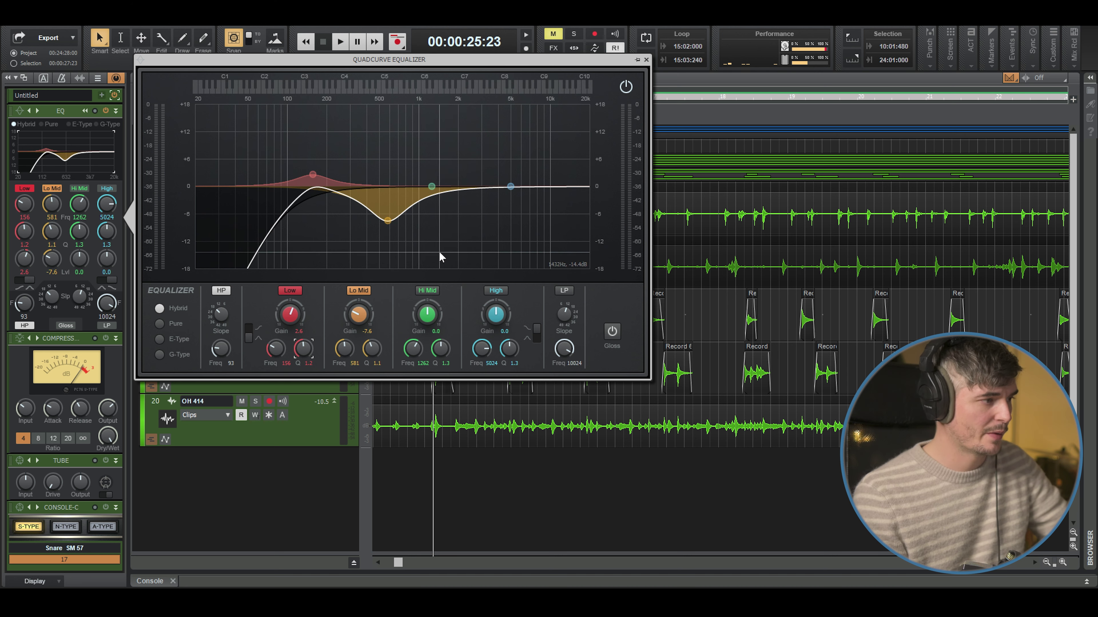
Boost the snare's Hi Mid band about 3.6 dB at 2075 Hz with Q 3.9, and its High band about 3.4 dB at 5487 Hz as a shelf
{"action": "left_click", "coordinate": [90, 150]}
{"action": "double_click", "coordinate": [90, 150]}
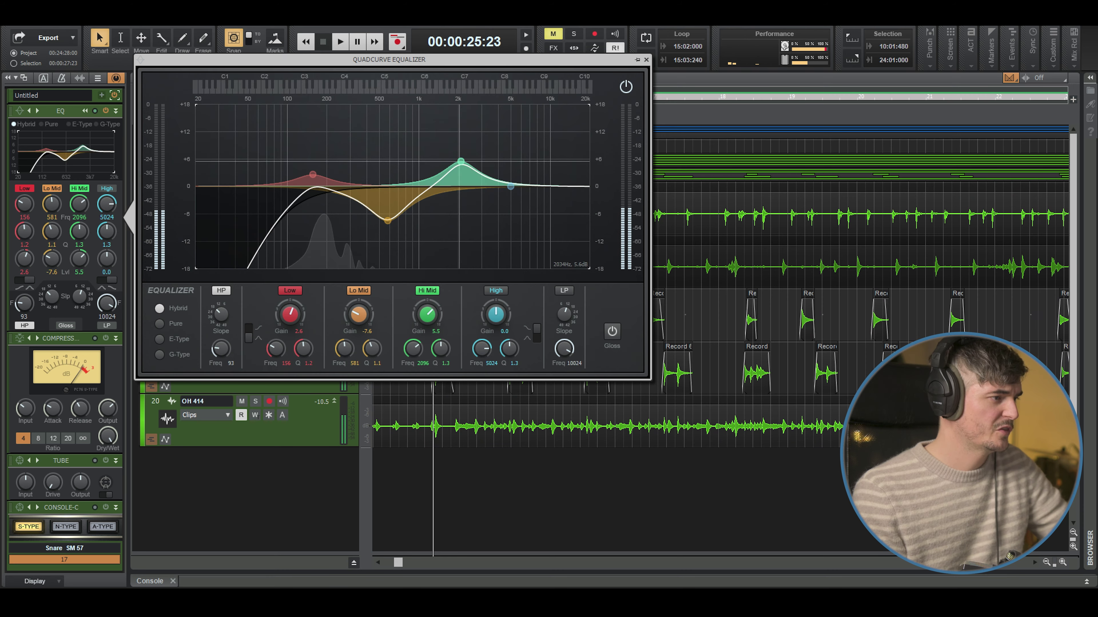
{"action": "left_click_drag", "start_coordinate": [459, 165], "coordinate": [515, 171]}
{"action": "key", "text": "space"}
{"action": "scroll", "coordinate": [439, 342], "scroll_direction": "up", "scroll_amount": 5}
{"action": "key", "text": "space"}
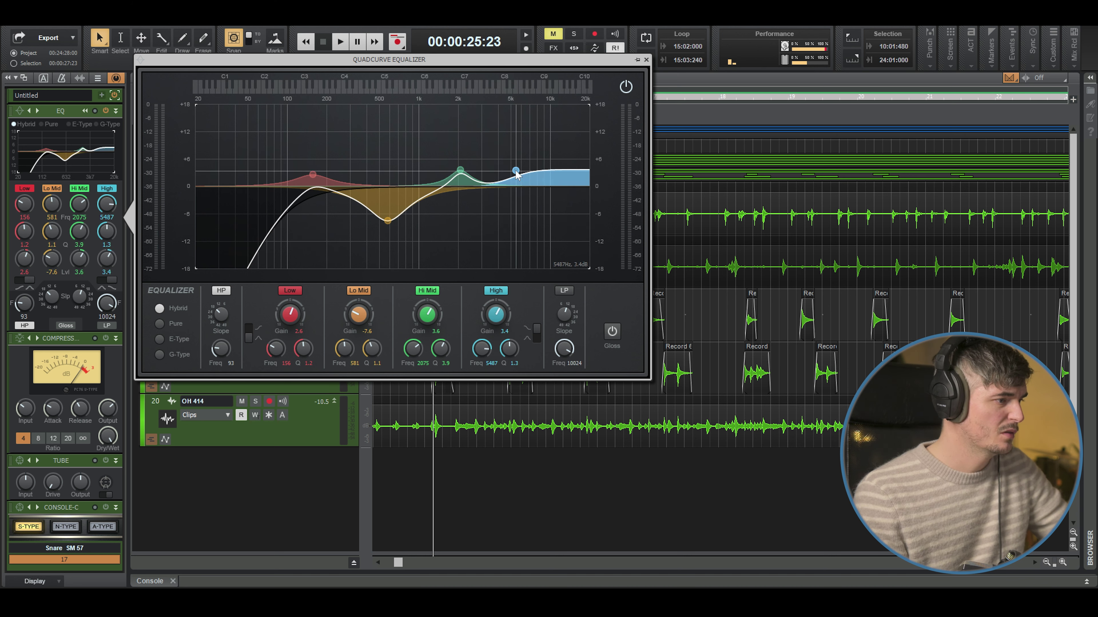
Change the snare's High band to a bell boost of about 3.4 dB at 5598 Hz while auditioning, and close the EQ
{"action": "key", "text": "space"}
{"action": "mouse_move", "coordinate": [514, 174]}
{"action": "left_mouse_down"}
{"action": "mouse_move", "coordinate": [541, 135]}
{"action": "mouse_move", "coordinate": [517, 170]}
{"action": "left_mouse_up"}
{"action": "key", "text": "space"}
{"action": "key", "text": "space"}
{"action": "key", "text": "space"}
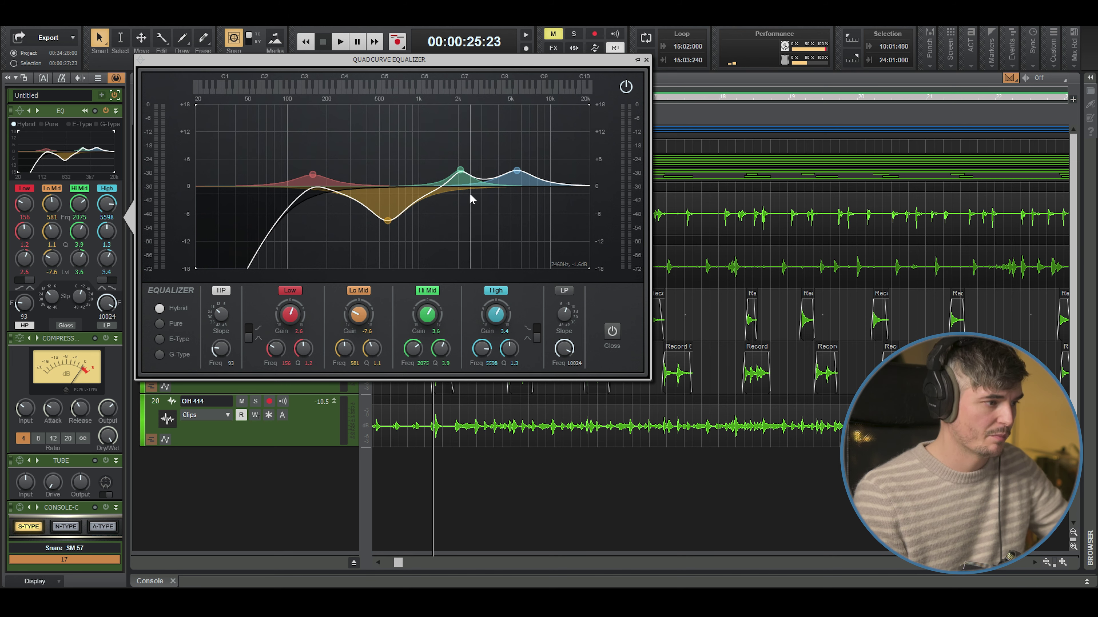
{"action": "left_click", "coordinate": [646, 60]}
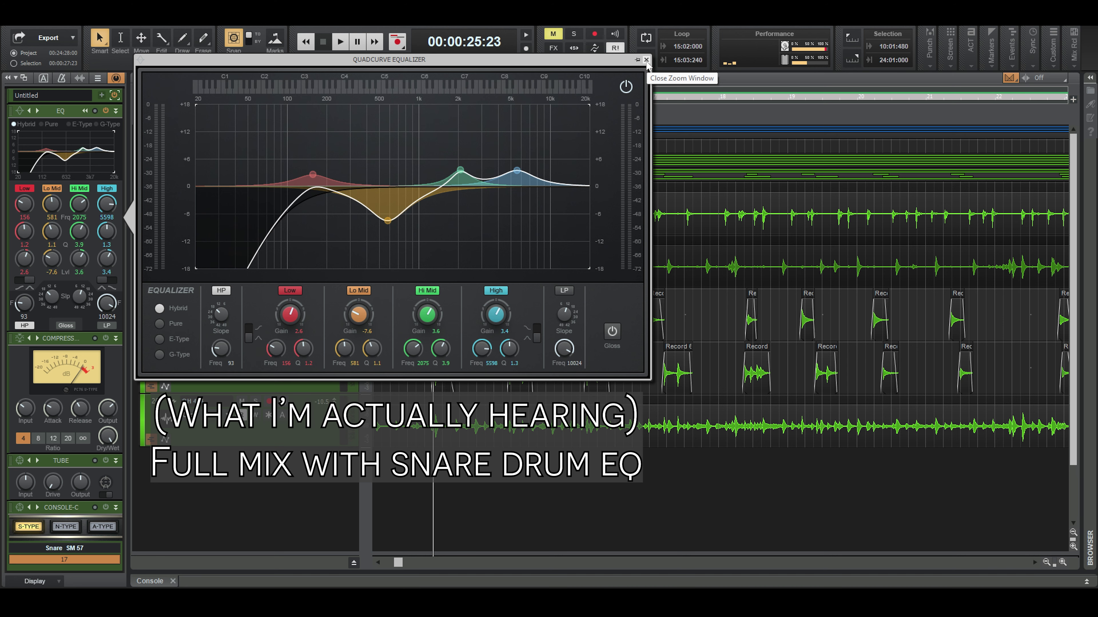
{"action": "left_click", "coordinate": [646, 61]}
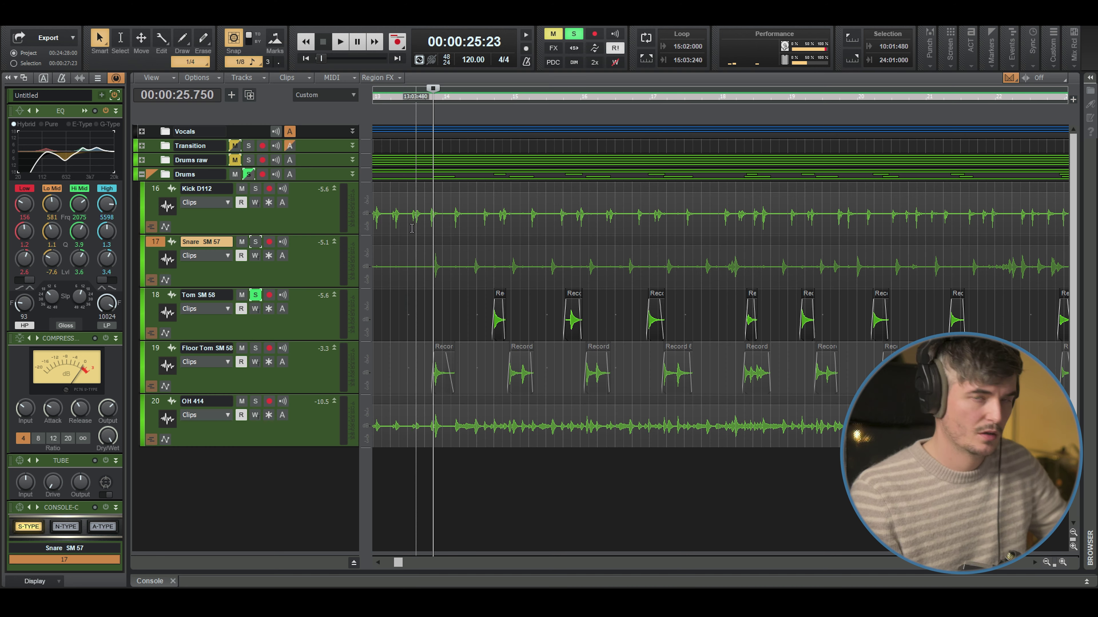
Open the Tom SM 58 track's EQ and enable the high-pass filter at about 83 Hz
{"action": "left_click", "coordinate": [444, 310]}
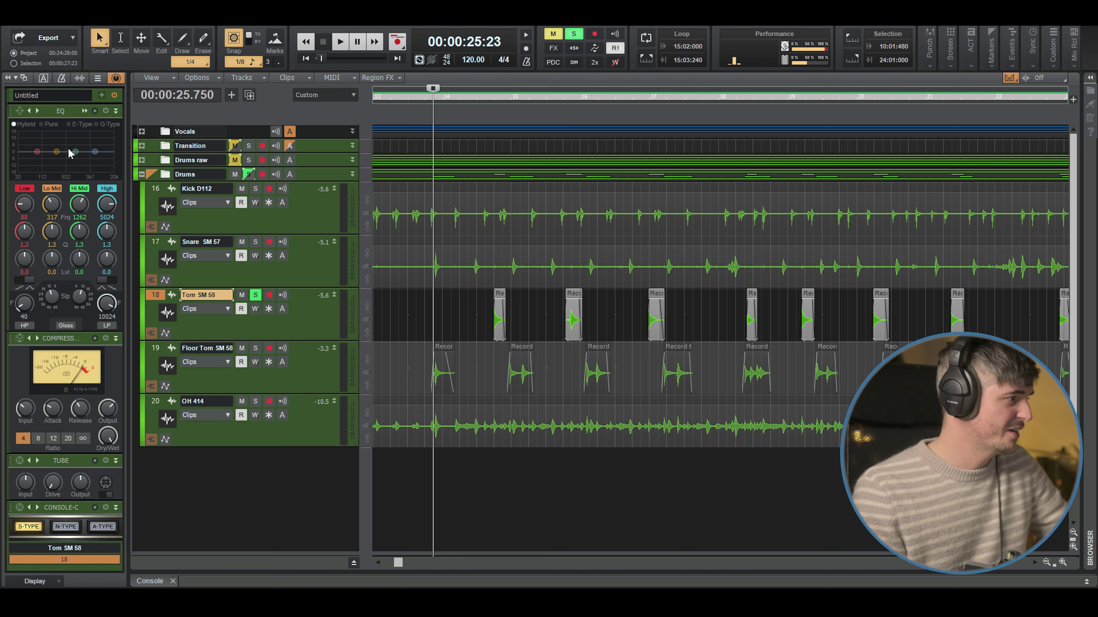
{"action": "double_click", "coordinate": [58, 139]}
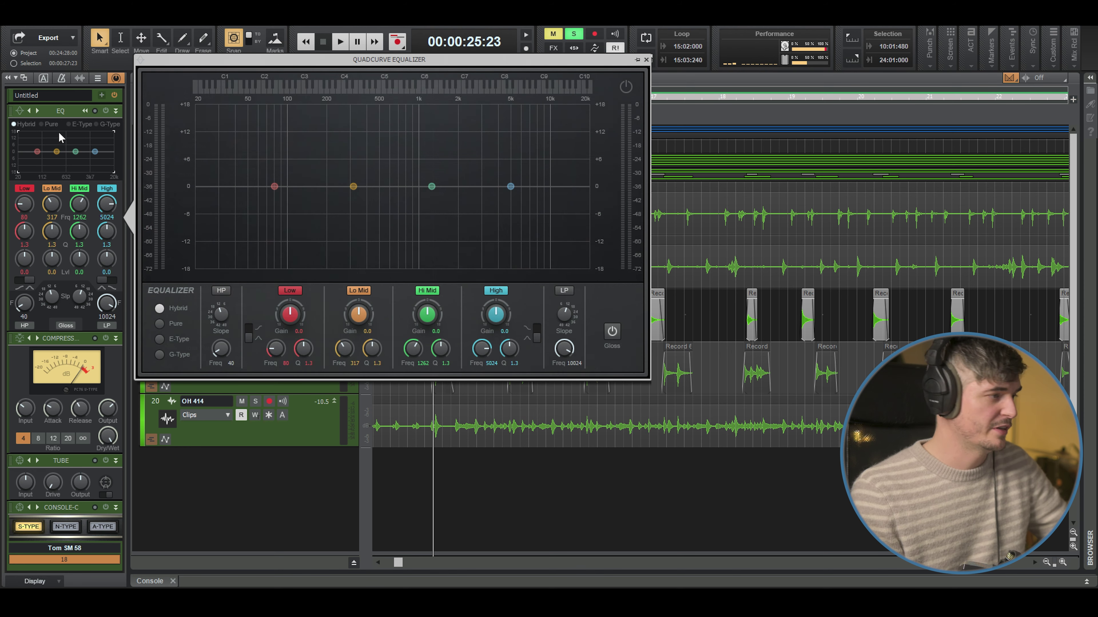
{"action": "left_click", "coordinate": [230, 291]}
{"action": "left_click_drag", "start_coordinate": [220, 322], "coordinate": [220, 315]}
{"action": "mouse_move", "coordinate": [229, 357]}
{"action": "left_mouse_down"}
{"action": "mouse_move", "coordinate": [229, 344]}
{"action": "mouse_move", "coordinate": [224, 364]}
{"action": "left_mouse_up"}
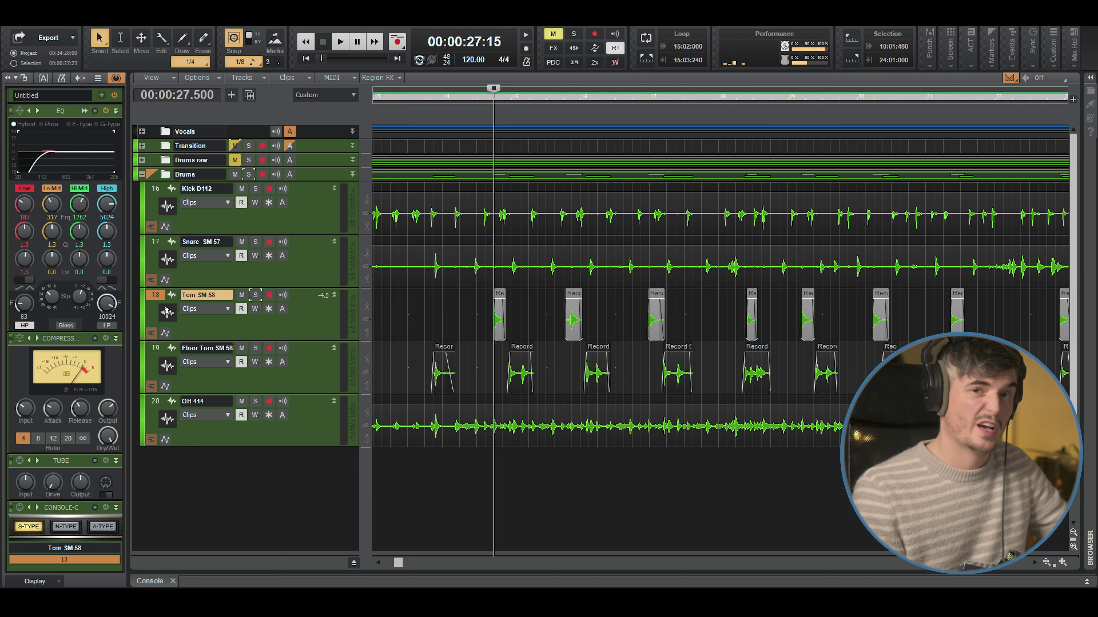
Reopen the tom's EQ and boost its Low band by about 3.8 dB at 136 Hz during playback
{"action": "double_click", "coordinate": [73, 156]}
{"action": "key", "text": "space"}
{"action": "mouse_move", "coordinate": [321, 181]}
{"action": "left_mouse_down"}
{"action": "mouse_move", "coordinate": [321, 162]}
{"action": "mouse_move", "coordinate": [305, 168]}
{"action": "left_mouse_up"}
{"action": "key", "text": "space"}
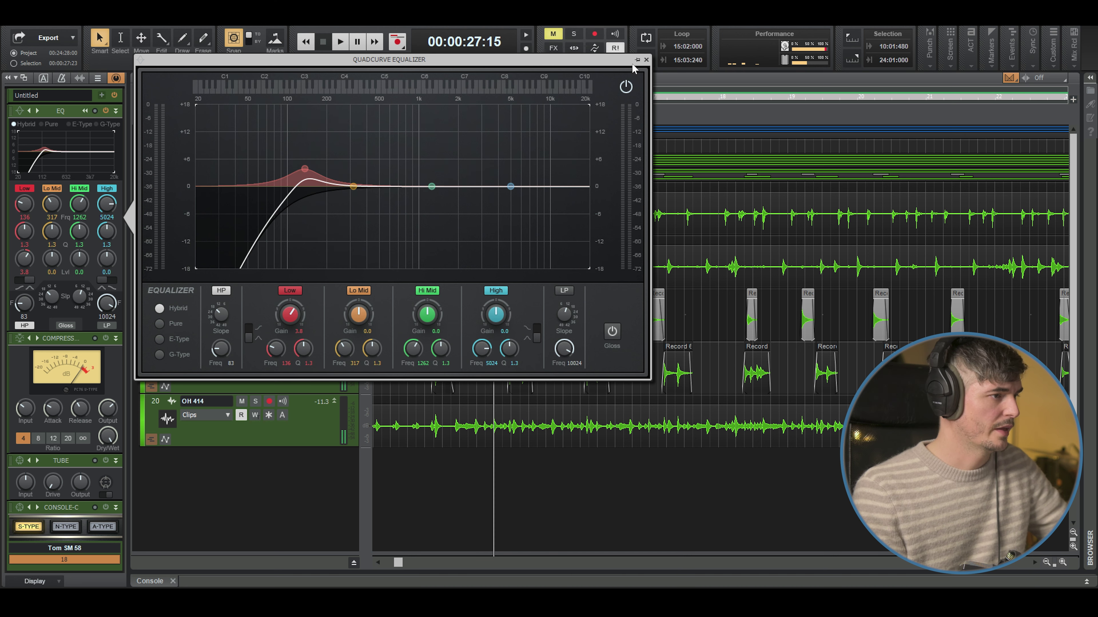
Cut the tom's Lo Mid band about 4 dB at 279 Hz with Q 6.1, and raise its Low boost to about 4.7 dB at 123 Hz
{"action": "key", "text": "space"}
{"action": "left_click_drag", "start_coordinate": [353, 186], "coordinate": [346, 205]}
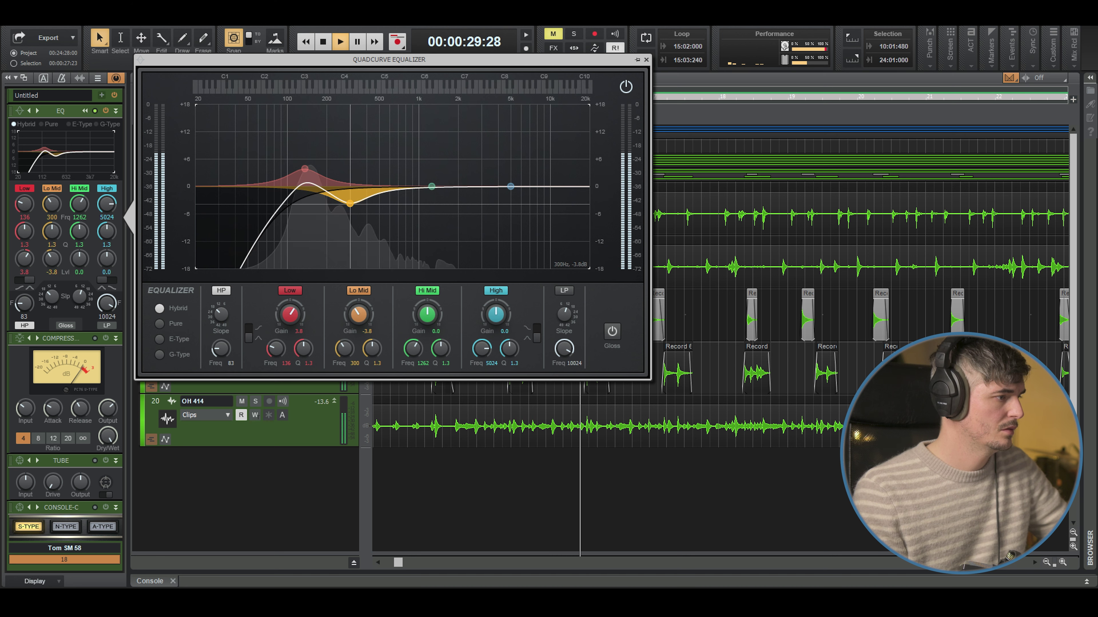
{"action": "key", "text": "space"}
{"action": "mouse_move", "coordinate": [432, 190]}
{"action": "left_mouse_down"}
{"action": "mouse_move", "coordinate": [429, 209]}
{"action": "mouse_move", "coordinate": [425, 187]}
{"action": "left_mouse_up"}
{"action": "left_click_drag", "start_coordinate": [345, 204], "coordinate": [349, 223]}
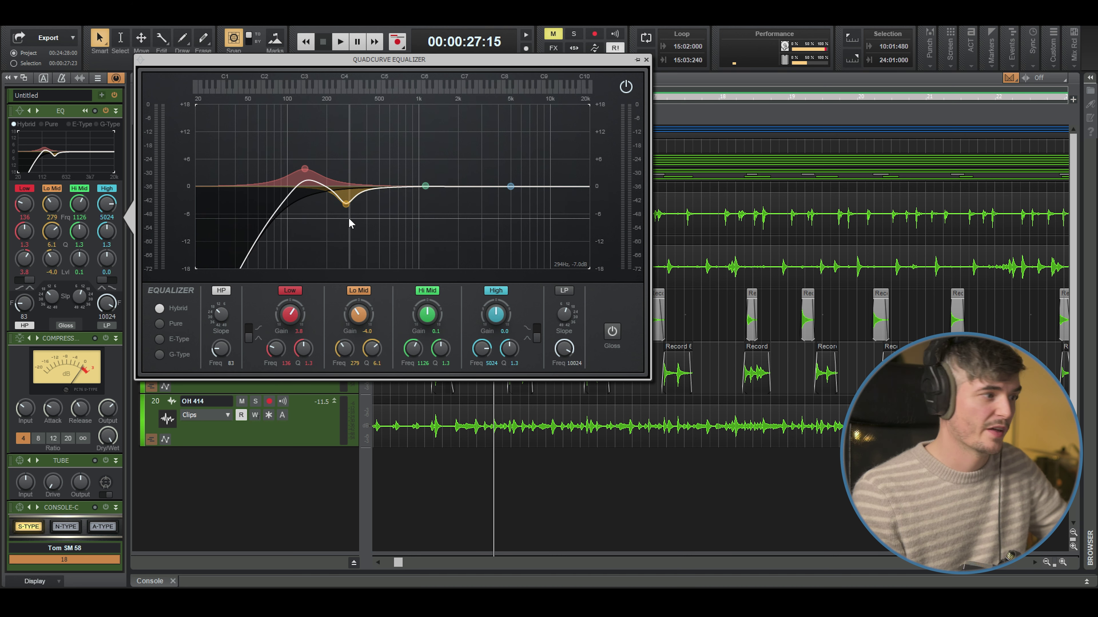
{"action": "left_click_drag", "start_coordinate": [304, 168], "coordinate": [299, 164]}
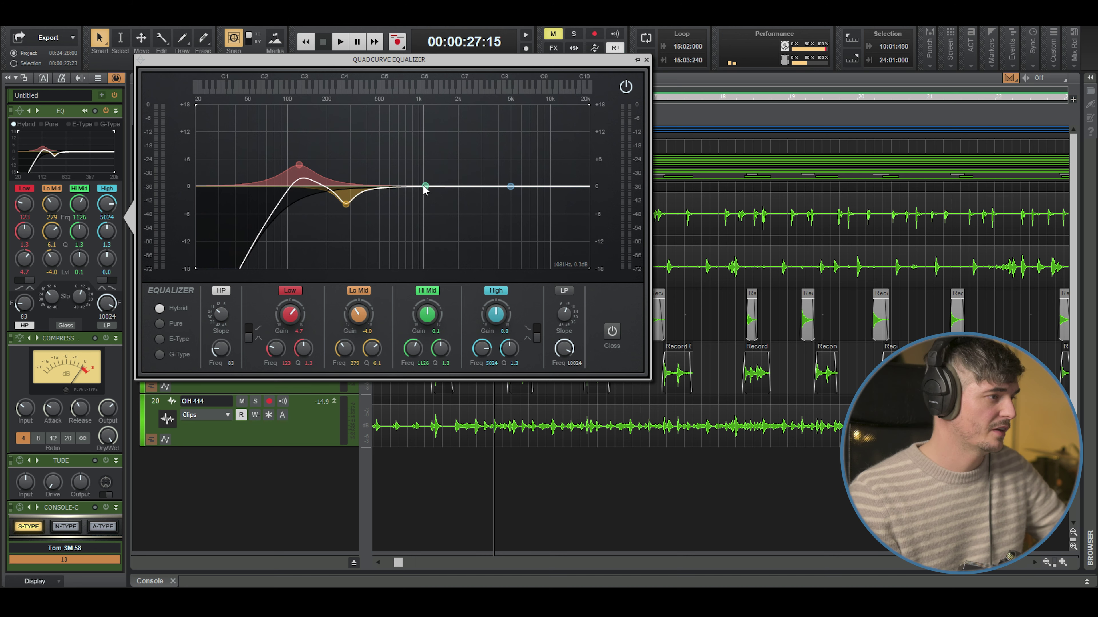
Cut the tom EQ's Hi Mid band by about 8 dB at 754 Hz with Q 1.1 while auditioning
{"action": "key", "text": "space"}
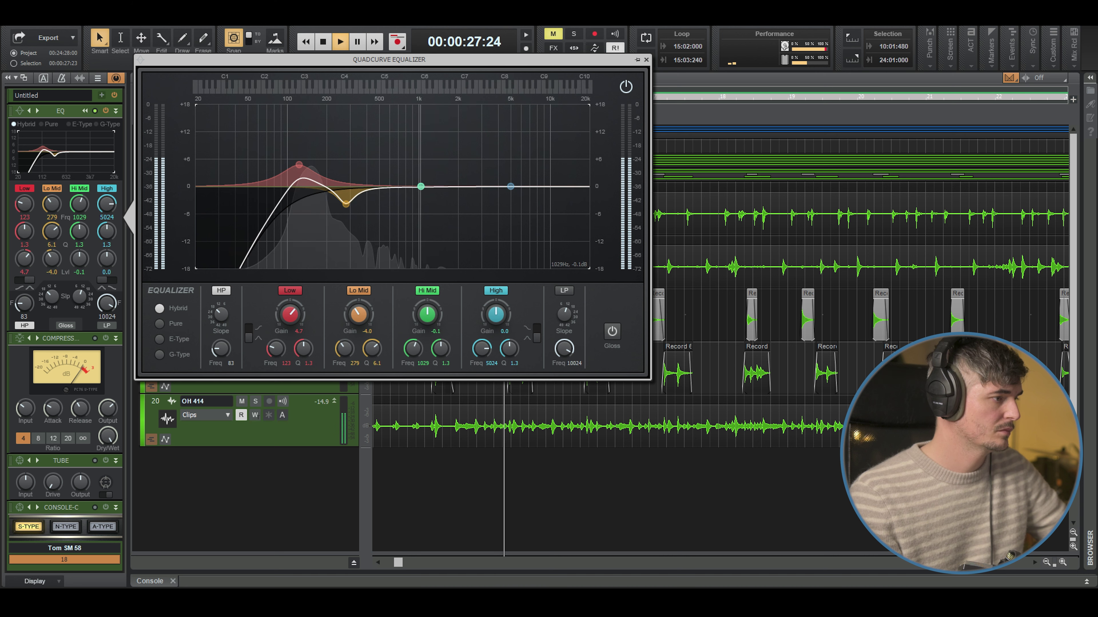
{"action": "left_click_drag", "start_coordinate": [423, 186], "coordinate": [404, 215]}
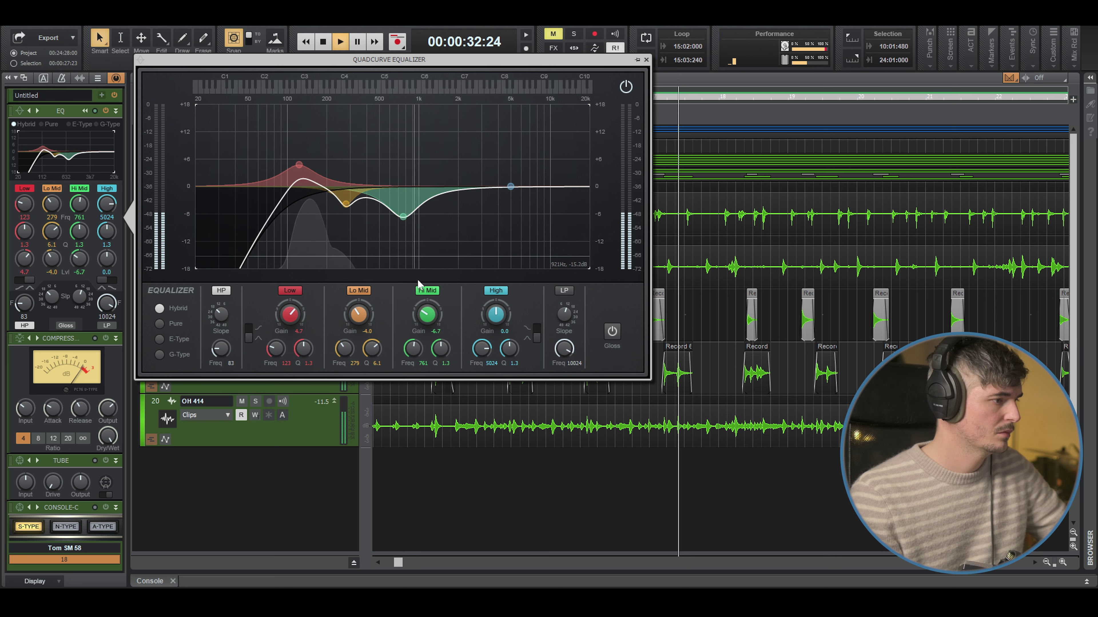
{"action": "key", "text": "space"}
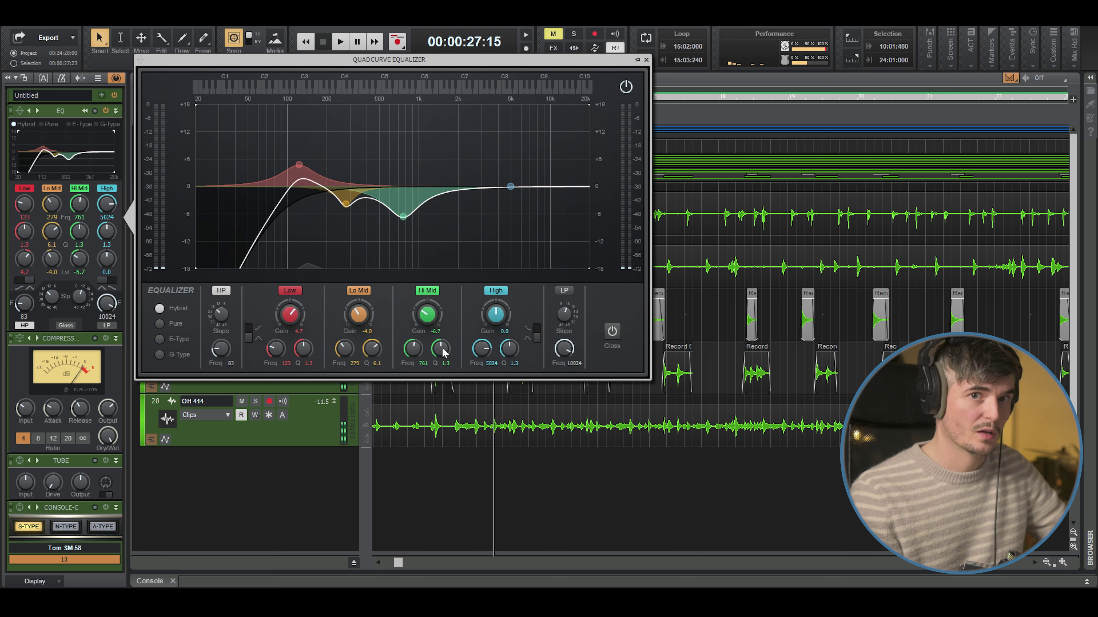
{"action": "left_click_drag", "start_coordinate": [444, 352], "coordinate": [444, 359]}
{"action": "key", "text": "space"}
{"action": "left_click_drag", "start_coordinate": [403, 216], "coordinate": [402, 222]}
{"action": "key", "text": "space"}
Boost the tom EQ's High band by about 4.1 dB at 6980 Hz and audition the result
{"action": "left_click_drag", "start_coordinate": [511, 186], "coordinate": [526, 162]}
{"action": "key", "text": "space"}
{"action": "key", "text": "space"}
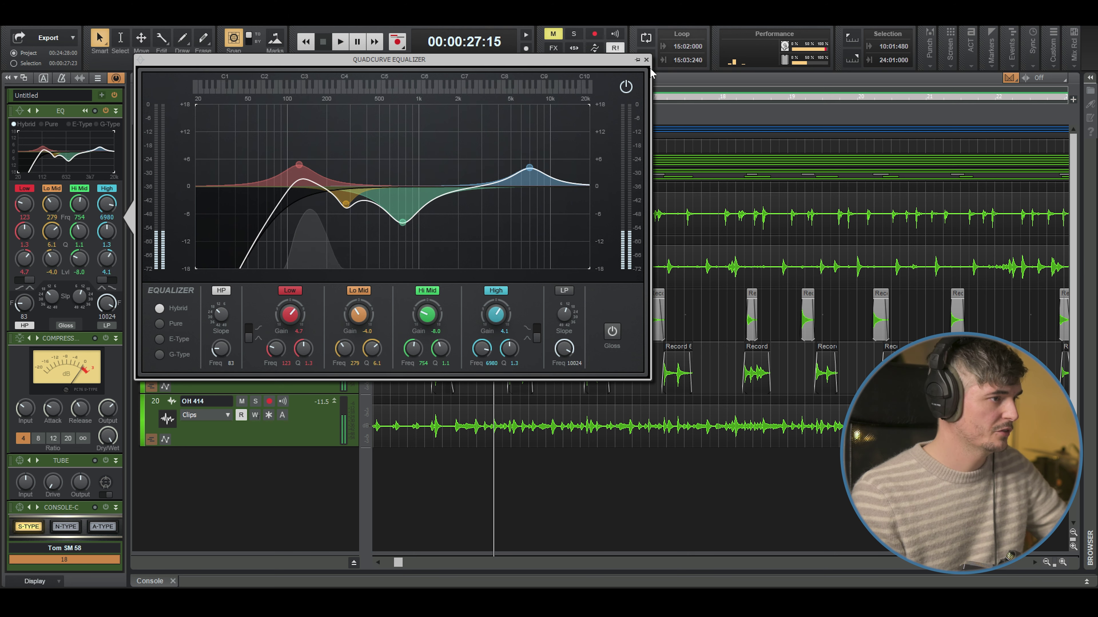
Copy the Tom SM 58 channel's EQ settings to the Floor Tom SM 58 channel in the console and open the floor tom's EQ
{"action": "left_click", "coordinate": [646, 60]}
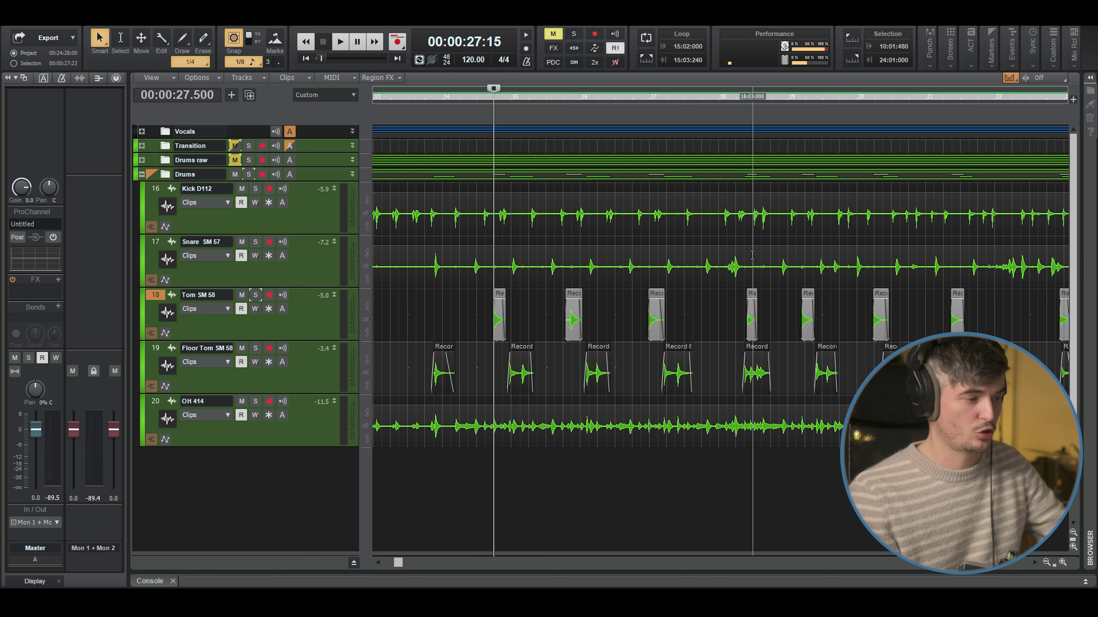
{"action": "key", "text": "d"}
{"action": "scroll", "coordinate": [600, 262], "scroll_direction": "up", "scroll_amount": 5}
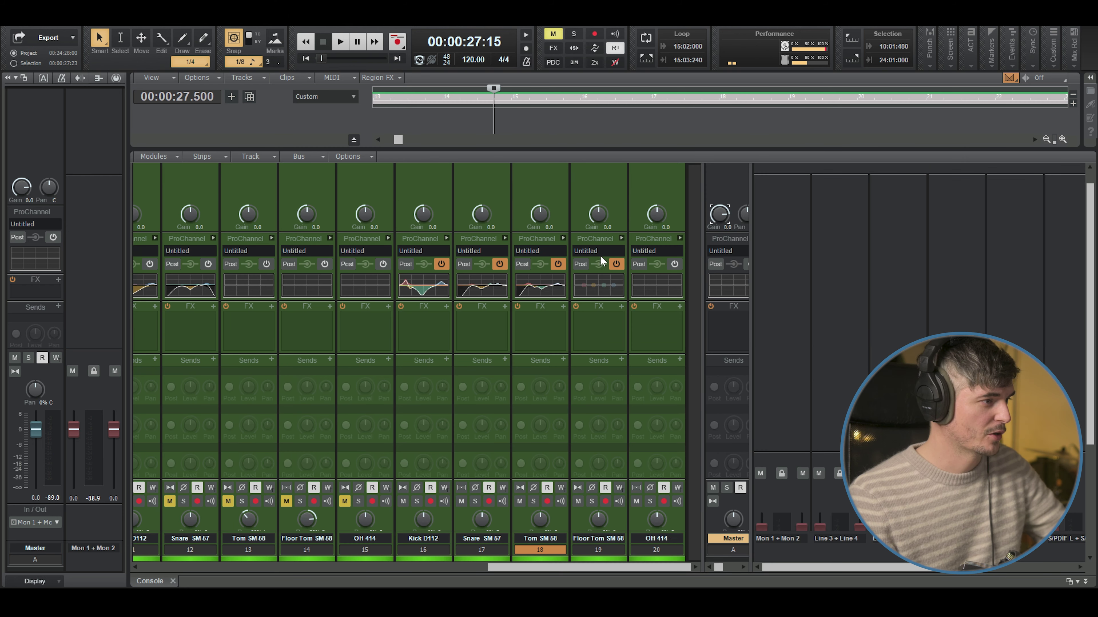
{"action": "left_click_drag", "start_coordinate": [532, 298], "coordinate": [605, 301]}
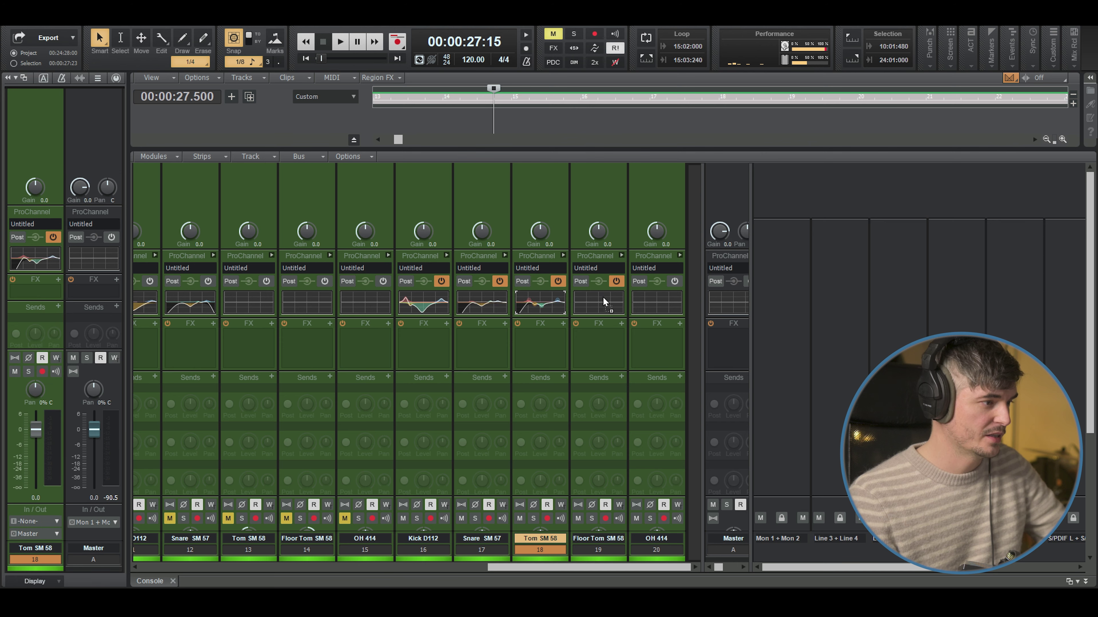
{"action": "double_click", "coordinate": [608, 307]}
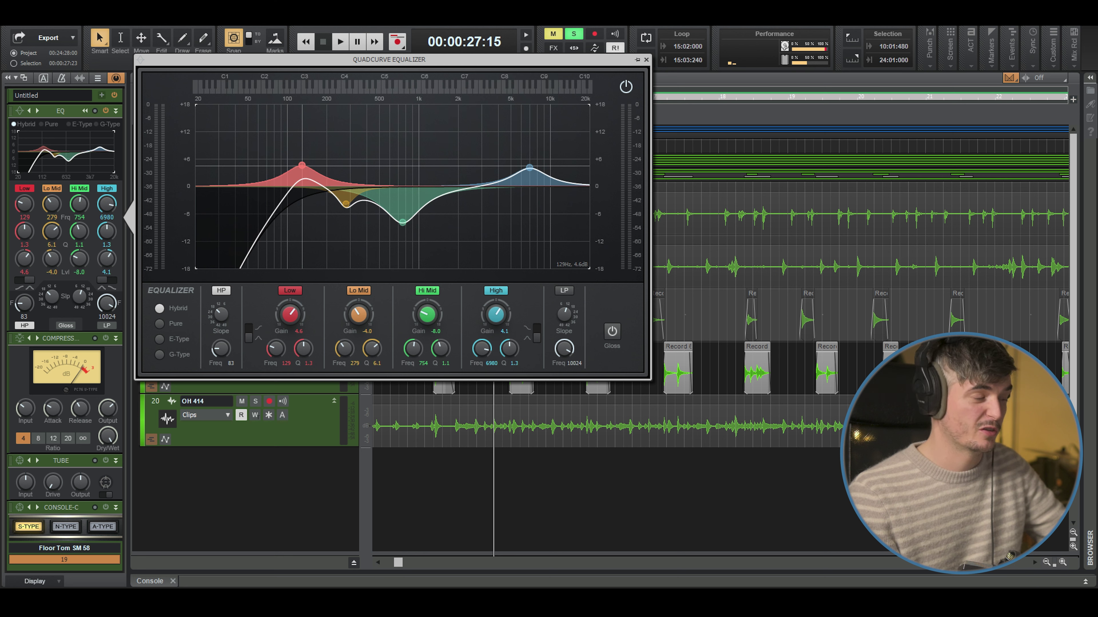
Move the floor tom EQ's Low boost to about 4.8 dB at 101 Hz during playback
{"action": "key", "text": "space"}
{"action": "left_click_drag", "start_coordinate": [302, 164], "coordinate": [287, 163]}
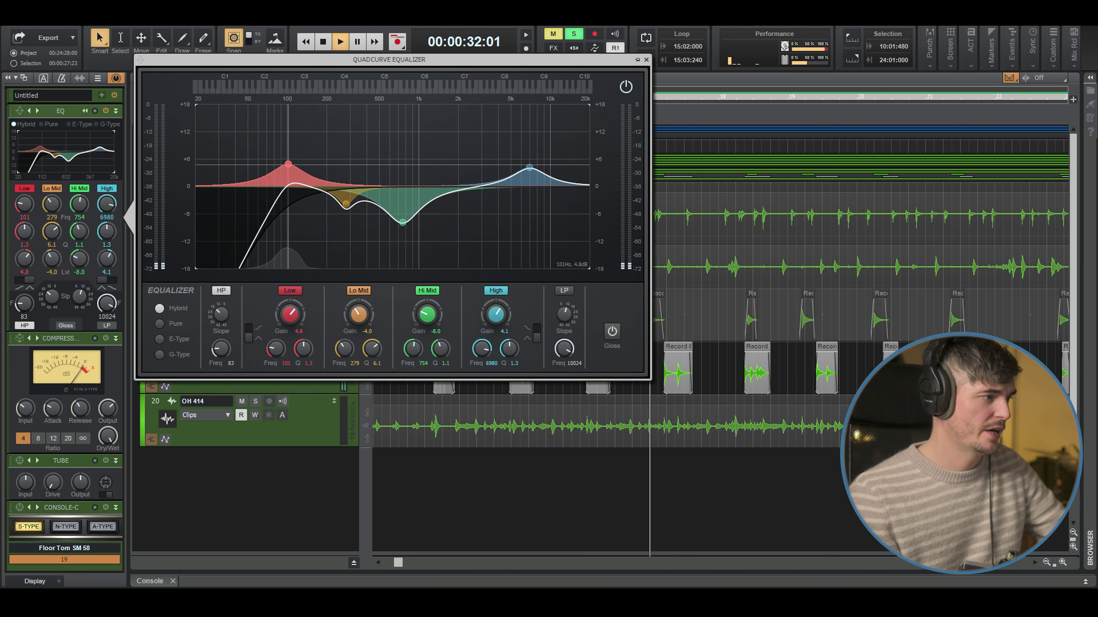
{"action": "key", "text": "space"}
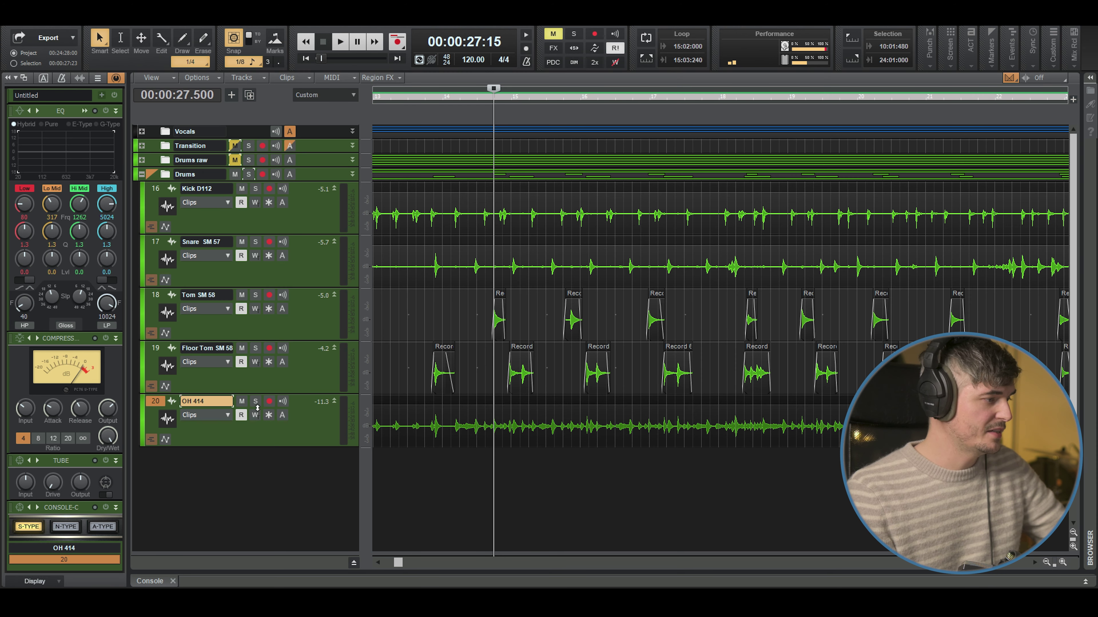
Select the OH 414 overhead track, solo it and audition its unprocessed sound
{"action": "left_click", "coordinate": [165, 403]}
{"action": "left_click", "coordinate": [155, 407]}
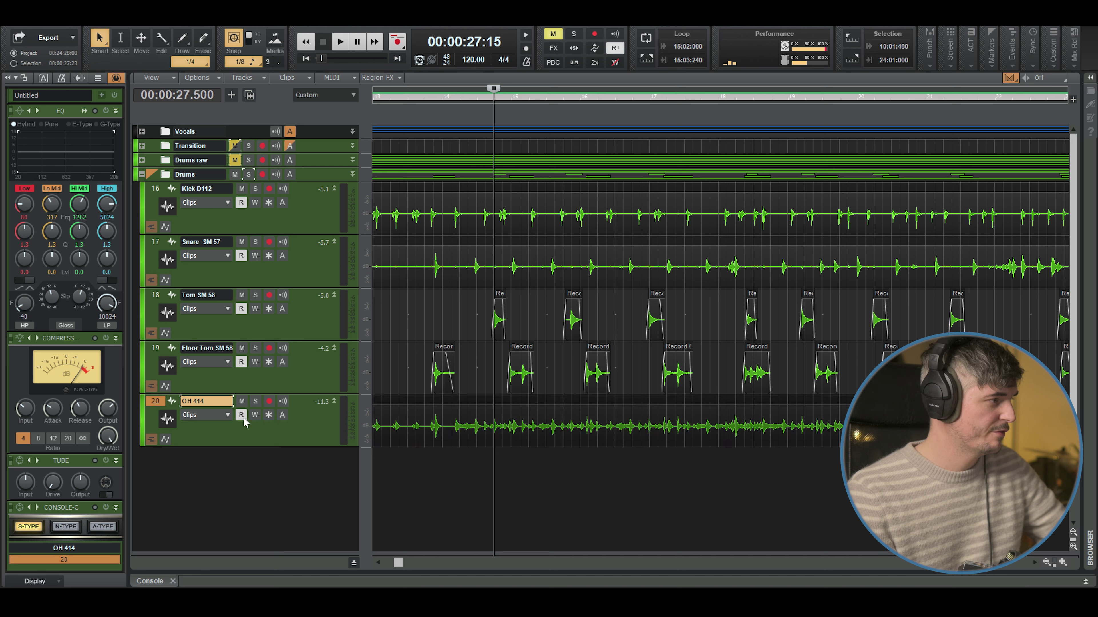
{"action": "left_click", "coordinate": [255, 402]}
{"action": "key", "text": "space"}
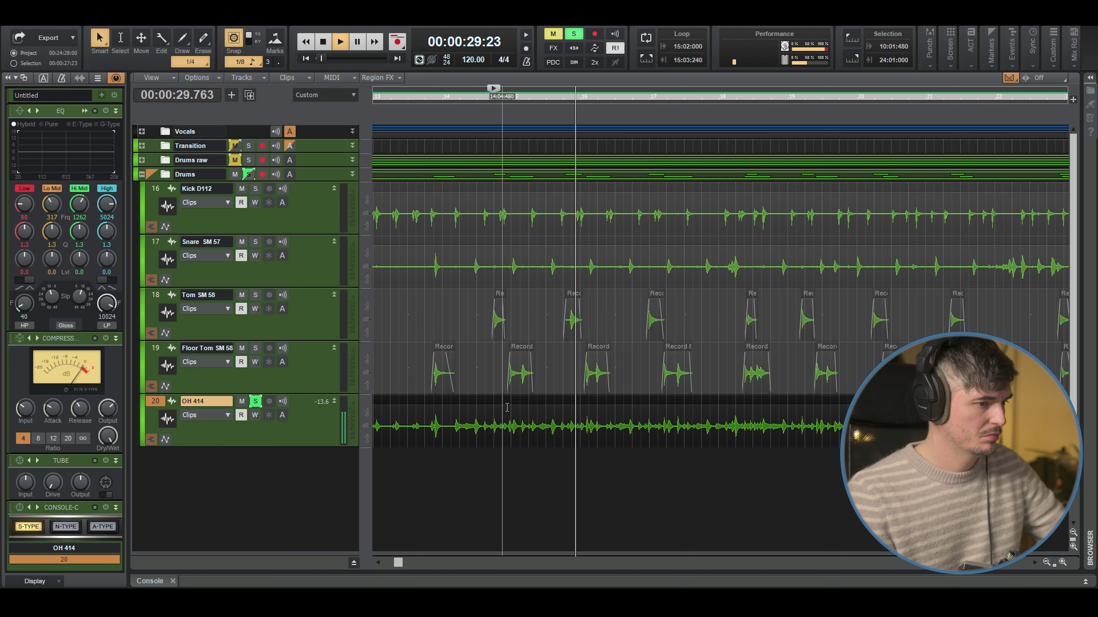
{"action": "key", "text": "space"}
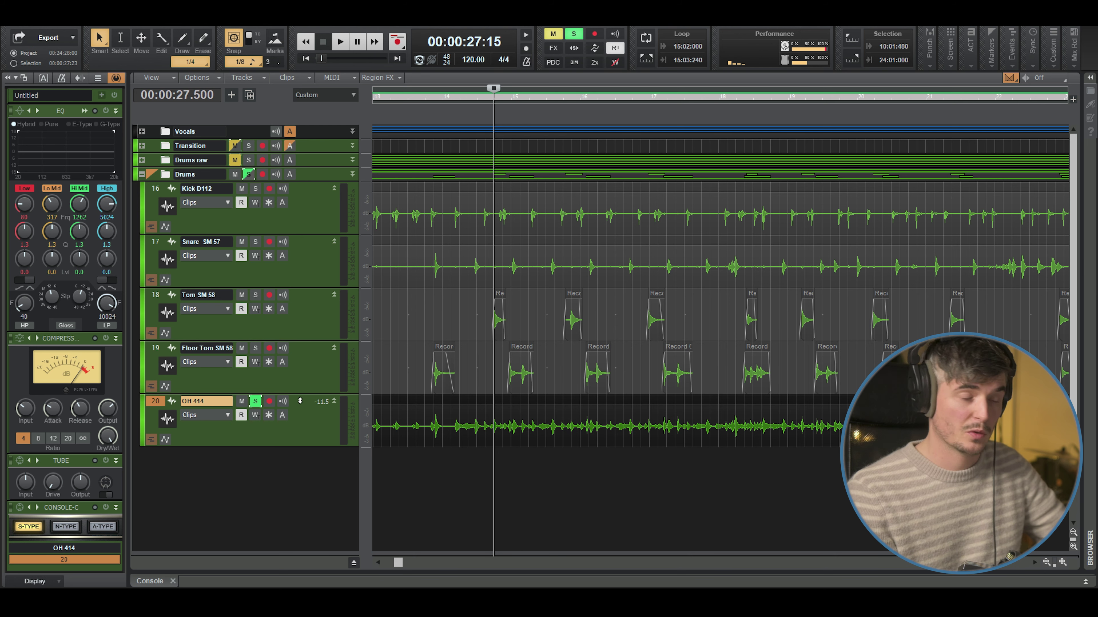
Enable the high-pass filter in the OH 414 EQ and set it to about 163 Hz during playback
{"action": "double_click", "coordinate": [51, 143]}
{"action": "left_click", "coordinate": [221, 290]}
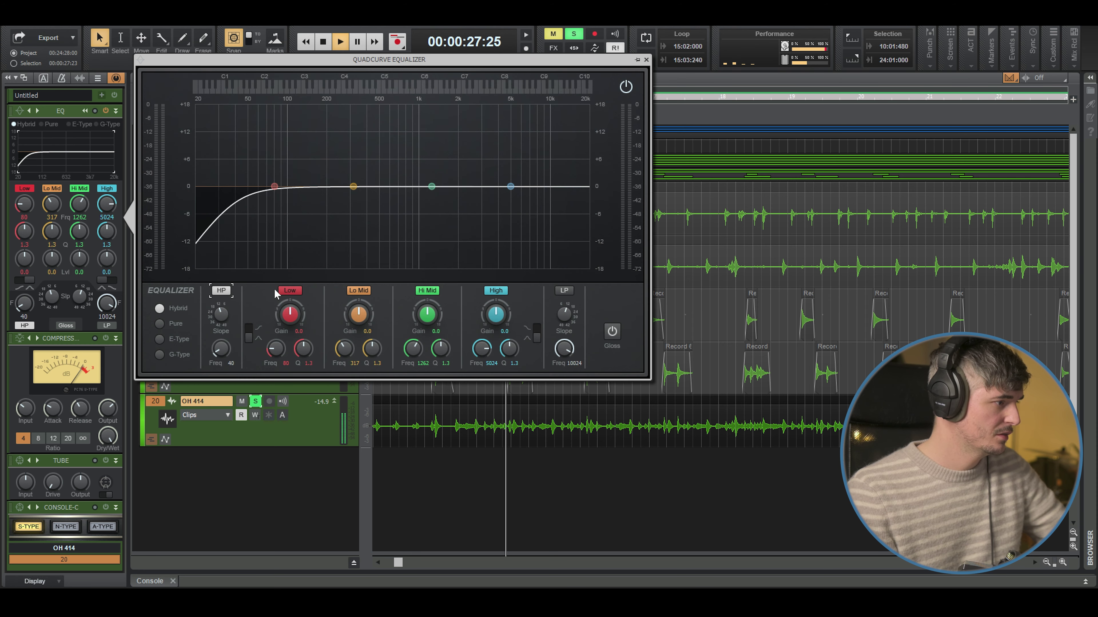
{"action": "left_click_drag", "start_coordinate": [221, 314], "coordinate": [221, 308]}
{"action": "left_click_drag", "start_coordinate": [237, 361], "coordinate": [237, 334]}
{"action": "key", "text": "space"}
{"action": "left_click", "coordinate": [646, 59]}
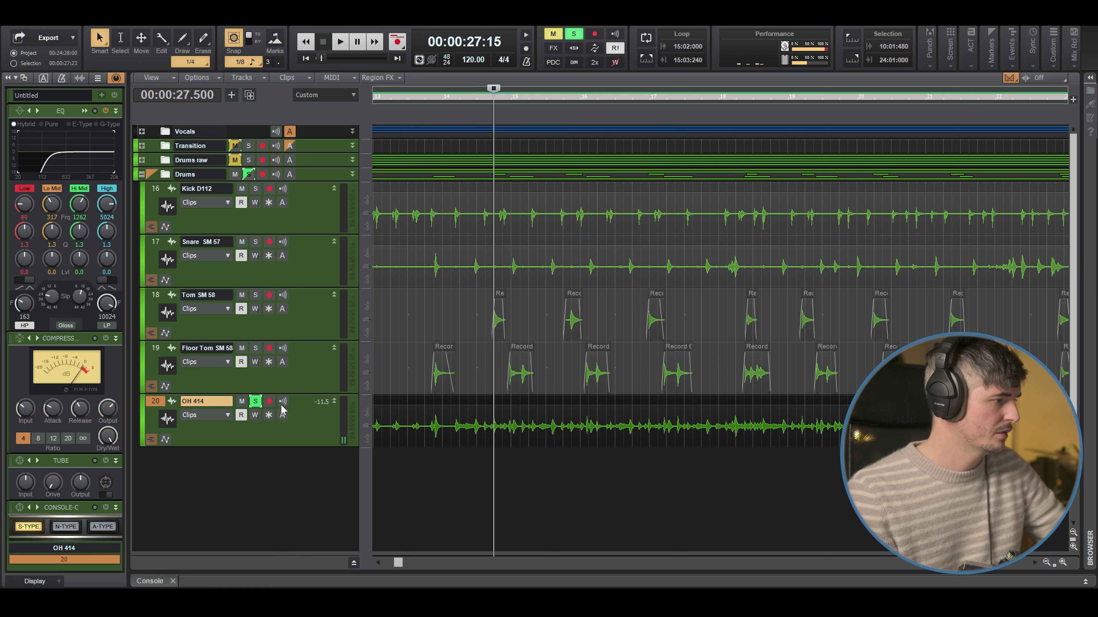
Compare the soloed overheads with effects bypassed and active during playback
{"action": "key", "text": "e"}
{"action": "key", "text": "space"}
{"action": "key", "text": "e"}
{"action": "key", "text": "e"}
{"action": "key", "text": "space"}
{"action": "key", "text": "space"}
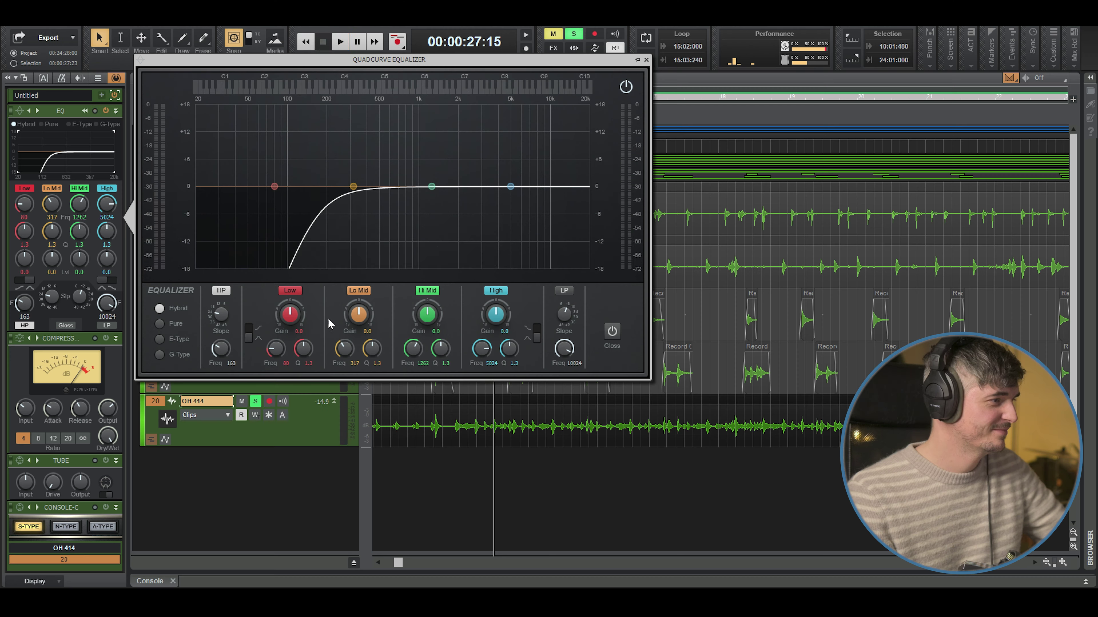
Raise the overhead EQ's high-pass frequency to about 218 Hz while auditioning
{"action": "key", "text": "space"}
{"action": "left_click_drag", "start_coordinate": [225, 353], "coordinate": [226, 339]}
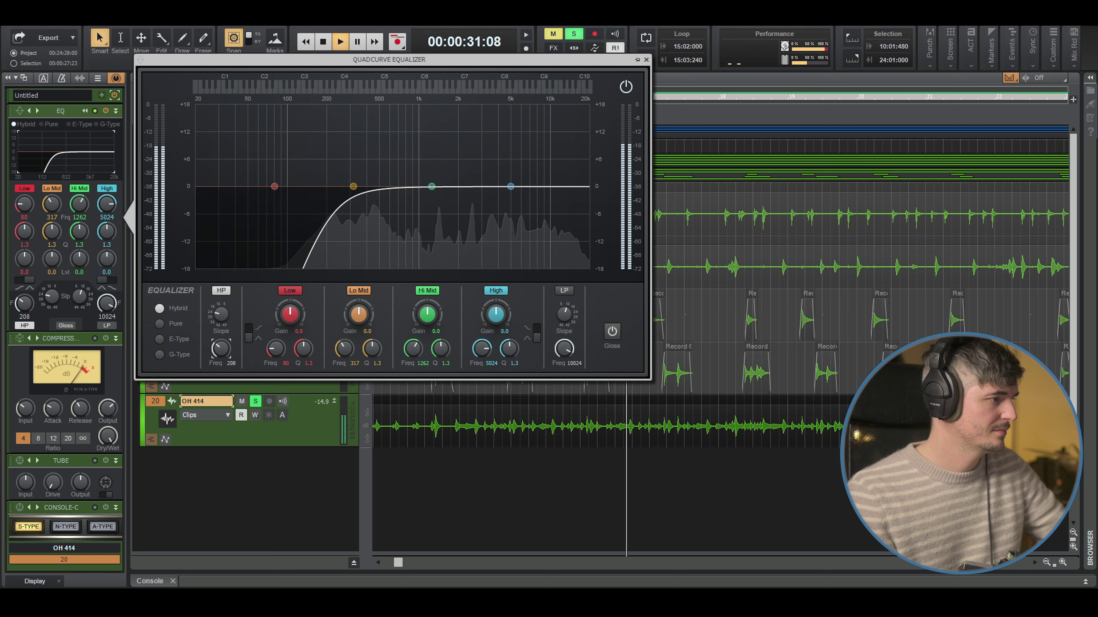
{"action": "key", "text": "space"}
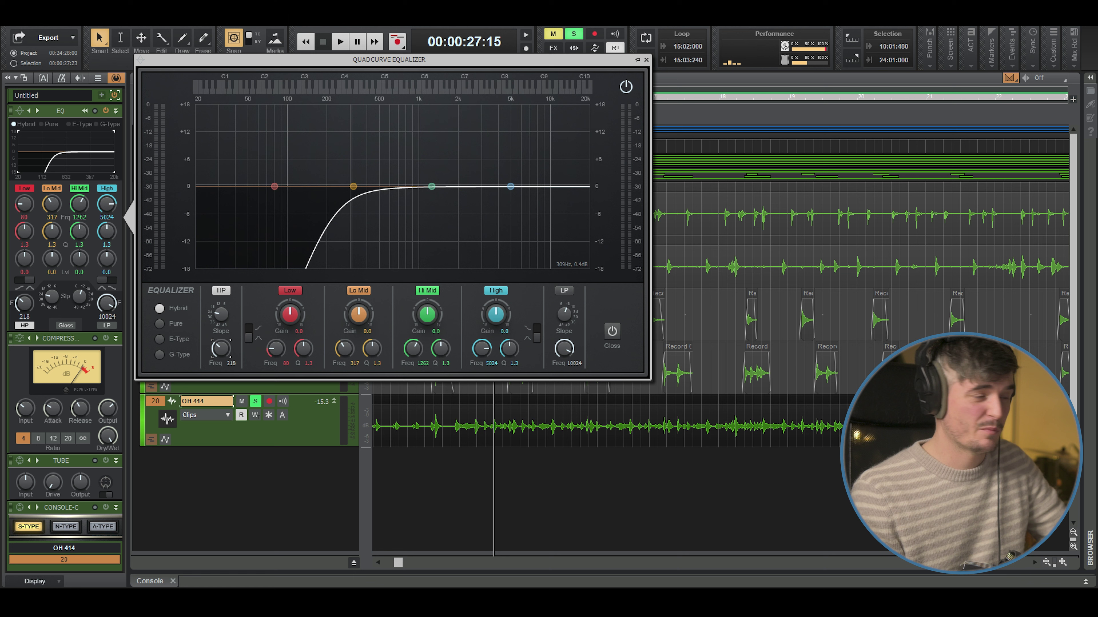
Unsolo the overheads and cut their Lo Mid band about 7 dB at 617 Hz with Q 1.0 while hearing the whole kit
{"action": "left_click_drag", "start_coordinate": [353, 186], "coordinate": [404, 208]}
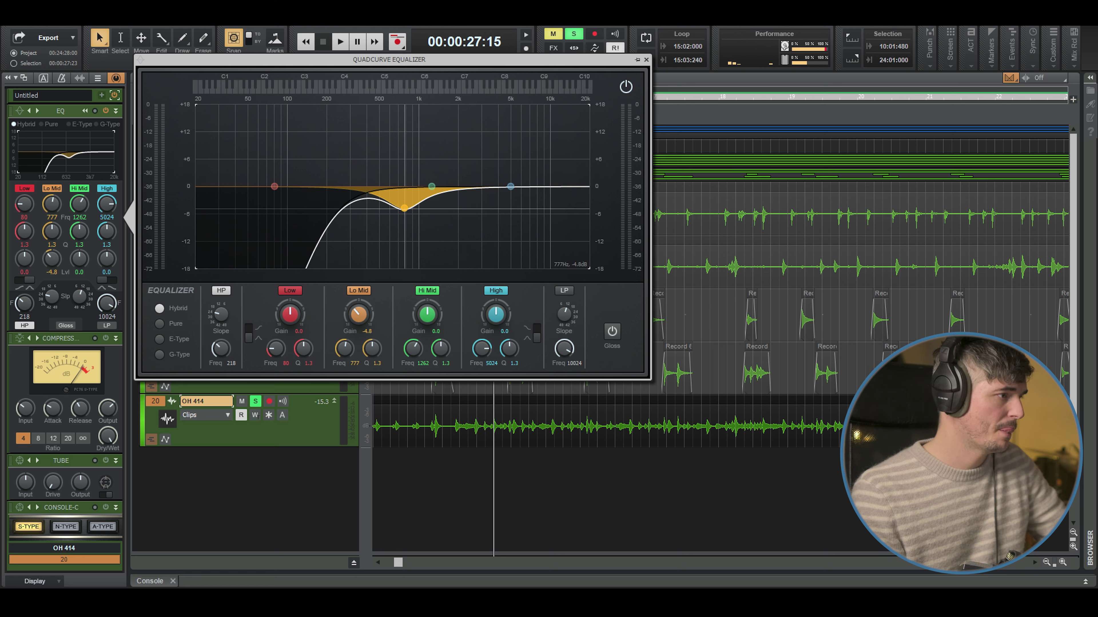
{"action": "left_click", "coordinate": [256, 402]}
{"action": "key", "text": "space"}
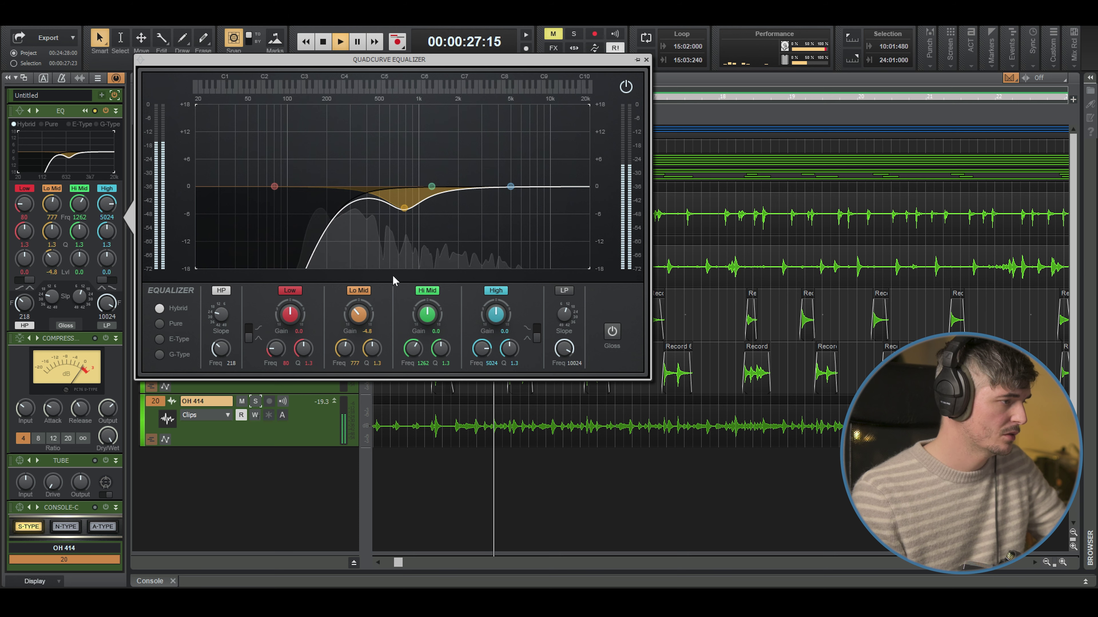
{"action": "left_click_drag", "start_coordinate": [404, 208], "coordinate": [390, 226]}
{"action": "scroll", "coordinate": [390, 226], "scroll_direction": "down", "scroll_amount": 3}
{"action": "key", "text": "space"}
{"action": "left_click_drag", "start_coordinate": [390, 226], "coordinate": [393, 218]}
{"action": "key", "text": "space"}
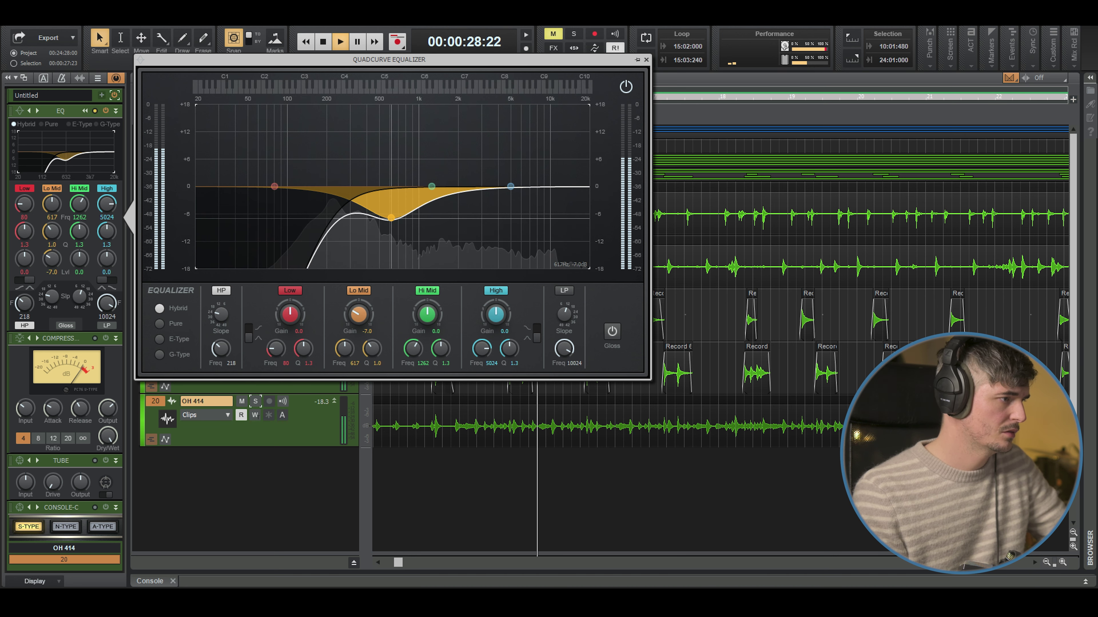
Ease the overhead EQ's Lo Mid cut to about 3.7 dB at 689 Hz and audition it with the full kit
{"action": "key", "text": "space"}
{"action": "mouse_move", "coordinate": [393, 218]}
{"action": "left_mouse_down"}
{"action": "mouse_move", "coordinate": [383, 210]}
{"action": "mouse_move", "coordinate": [400, 210]}
{"action": "left_mouse_up"}
{"action": "key", "text": "space"}
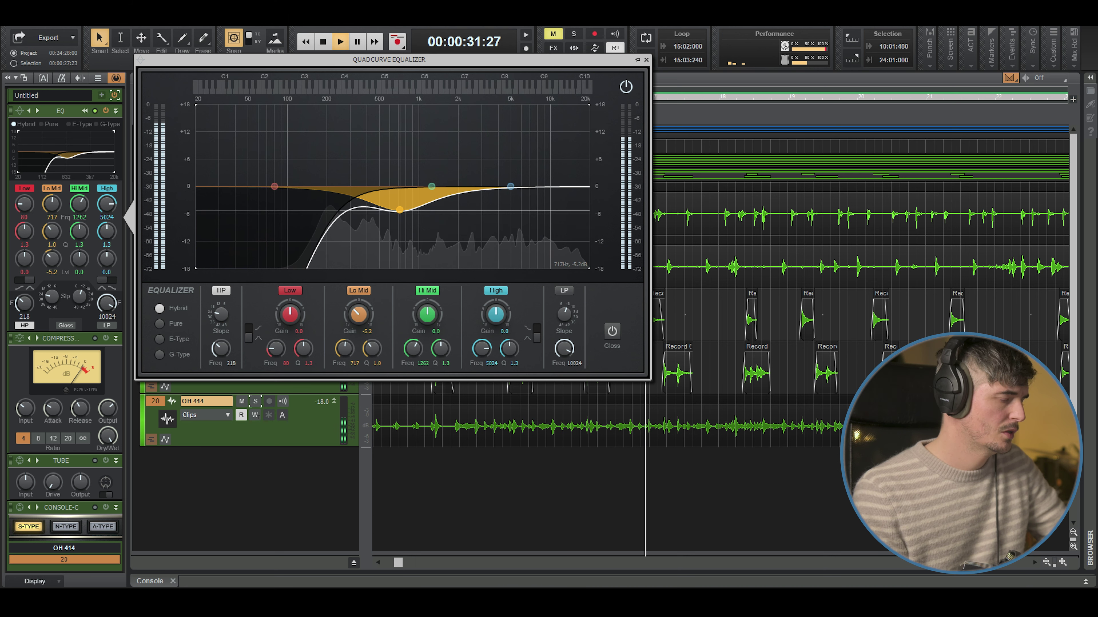
{"action": "key", "text": "space"}
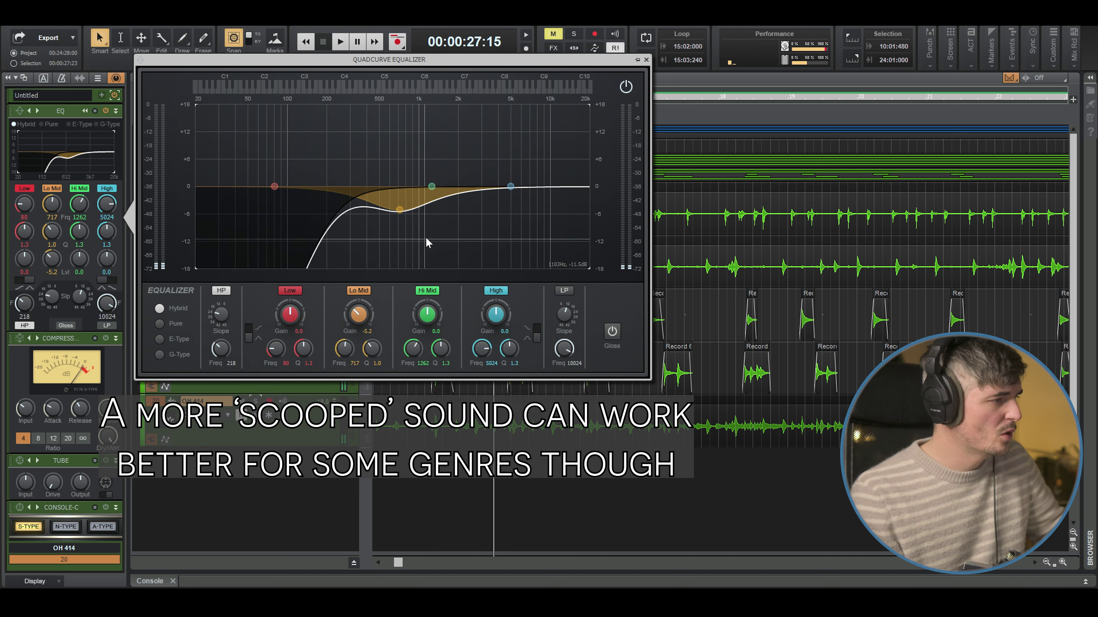
{"action": "left_click_drag", "start_coordinate": [404, 210], "coordinate": [397, 203]}
{"action": "key", "text": "space"}
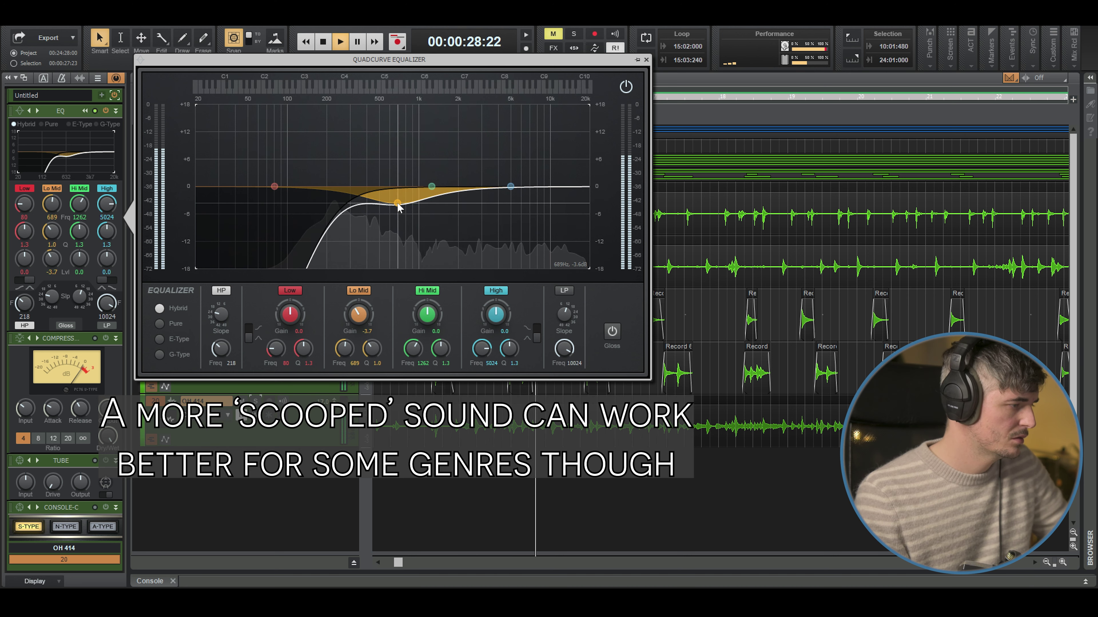
{"action": "key", "text": "space"}
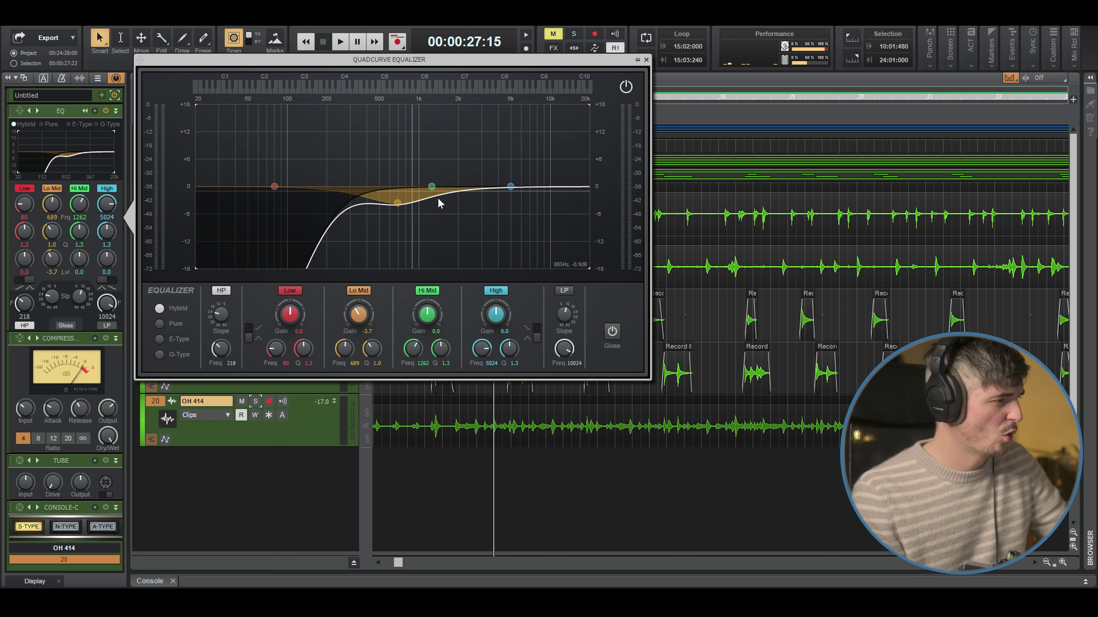
Boost the overhead EQ's High band by about 2.6 dB at 7265 Hz during playback
{"action": "left_click_drag", "start_coordinate": [510, 186], "coordinate": [512, 189]}
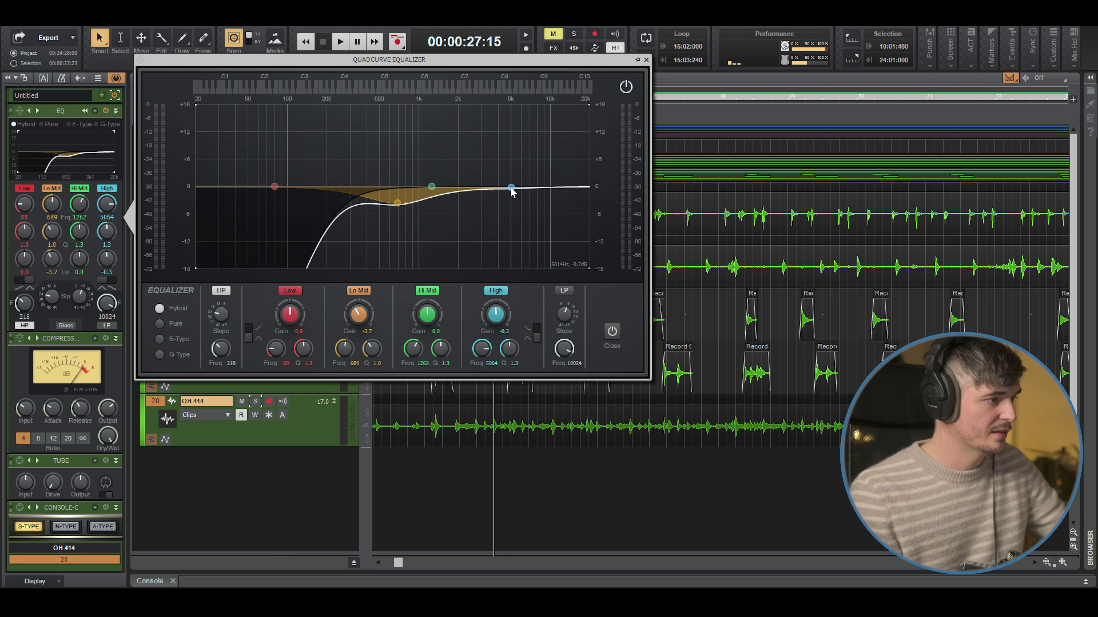
{"action": "key", "text": "space"}
{"action": "left_click_drag", "start_coordinate": [511, 189], "coordinate": [532, 176]}
{"action": "key", "text": "space"}
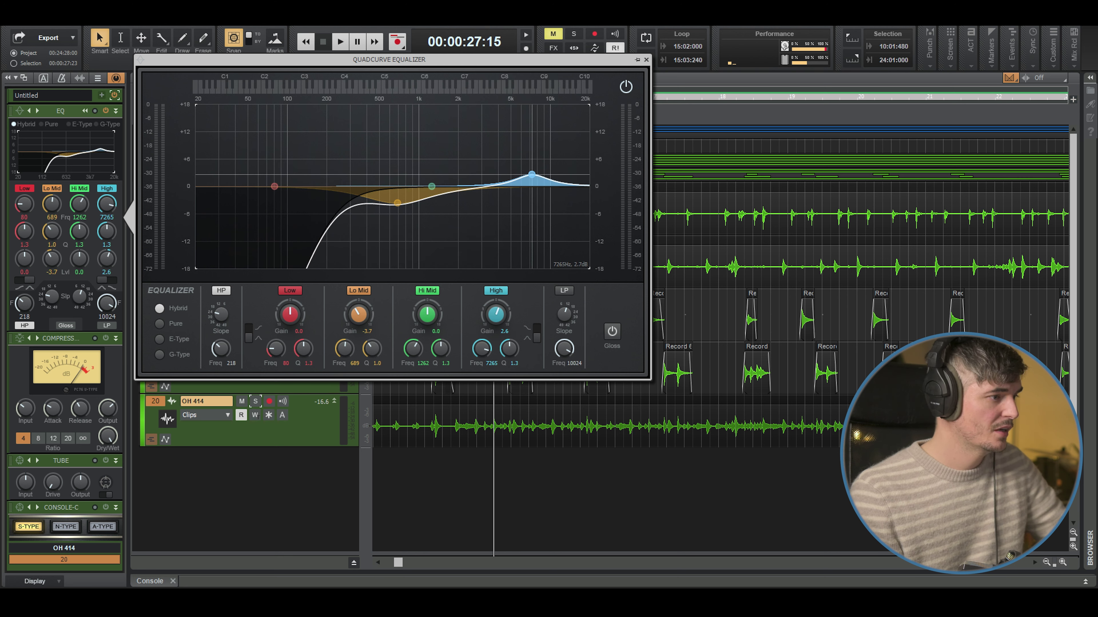
Try the overhead EQ's High band as a shelf, boosting about 2.7 dB from 4769 Hz during playback
{"action": "left_click", "coordinate": [536, 334]}
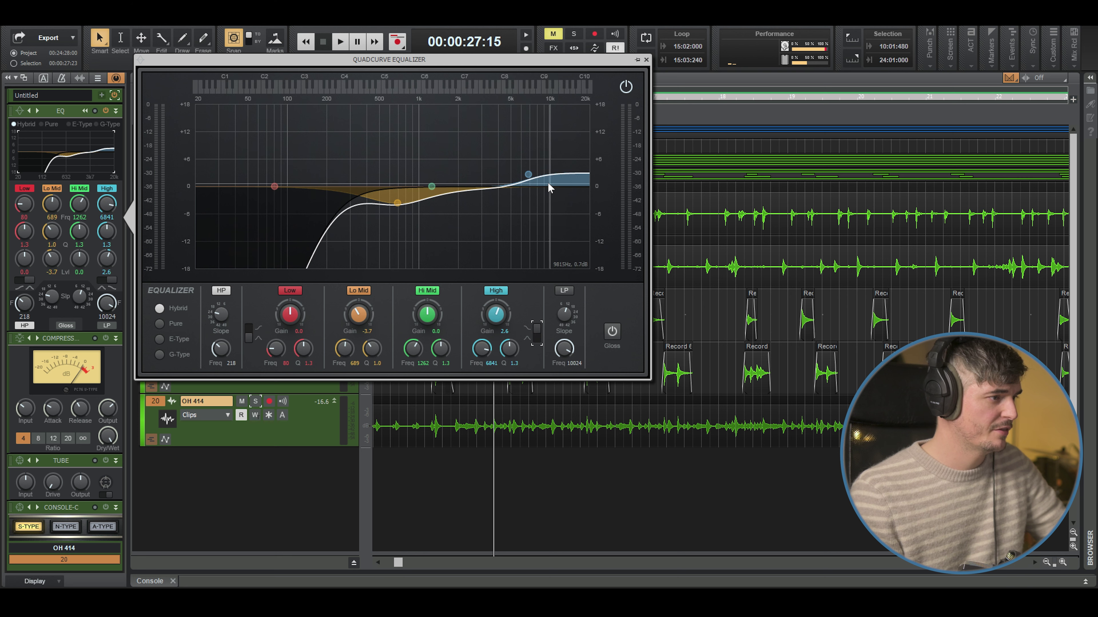
{"action": "left_click_drag", "start_coordinate": [528, 175], "coordinate": [504, 172]}
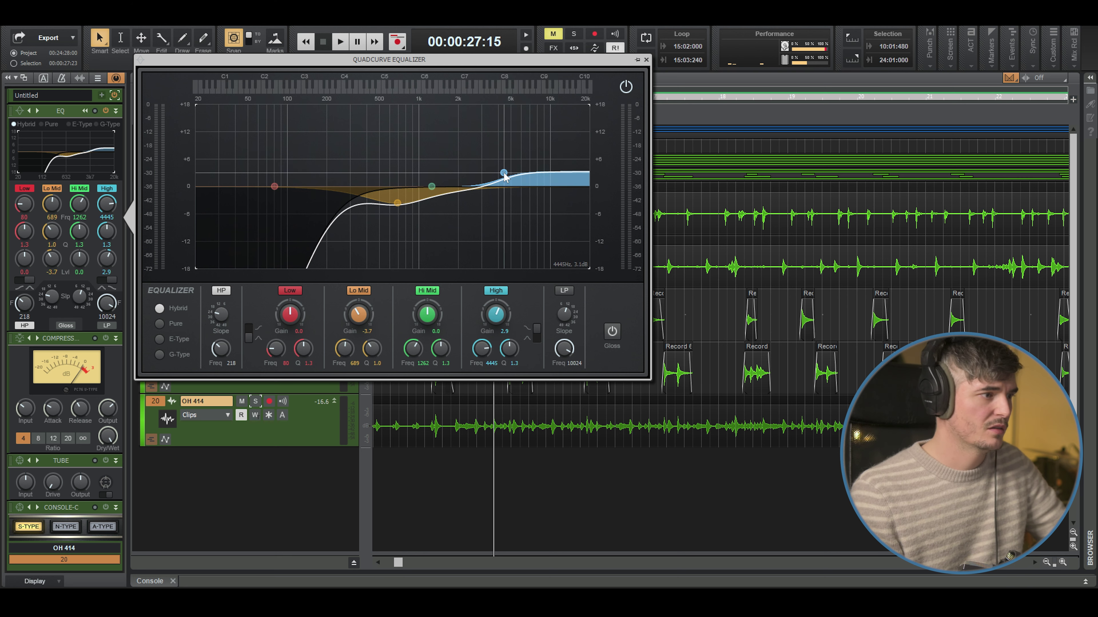
{"action": "key", "text": "space"}
{"action": "mouse_move", "coordinate": [503, 173]}
{"action": "left_mouse_down"}
{"action": "mouse_move", "coordinate": [491, 163]}
{"action": "mouse_move", "coordinate": [508, 173]}
{"action": "left_mouse_up"}
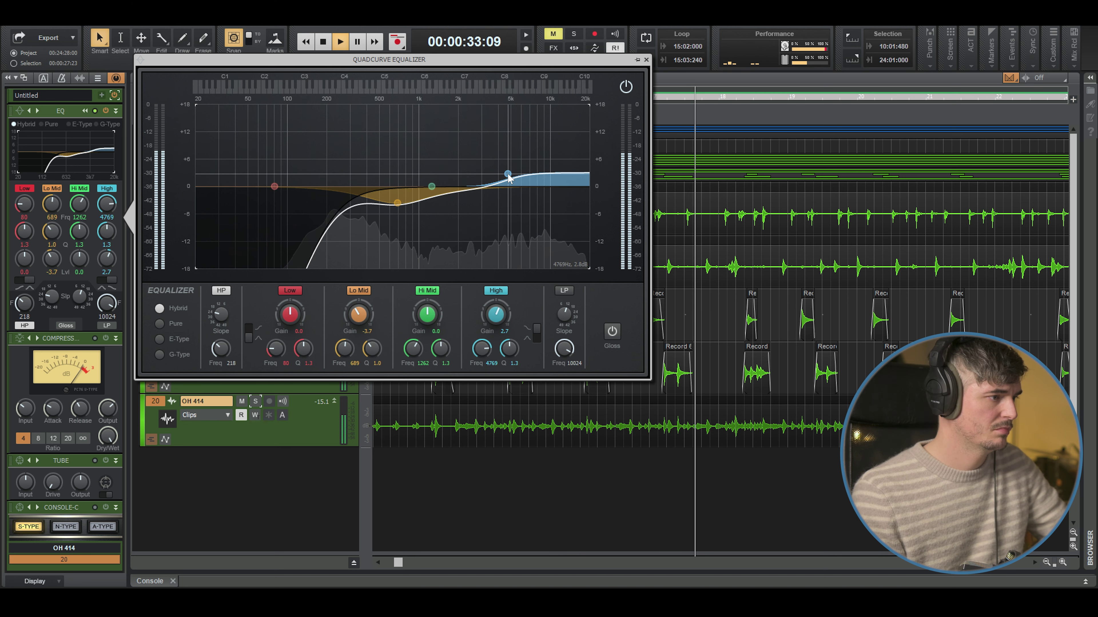
{"action": "key", "text": "space"}
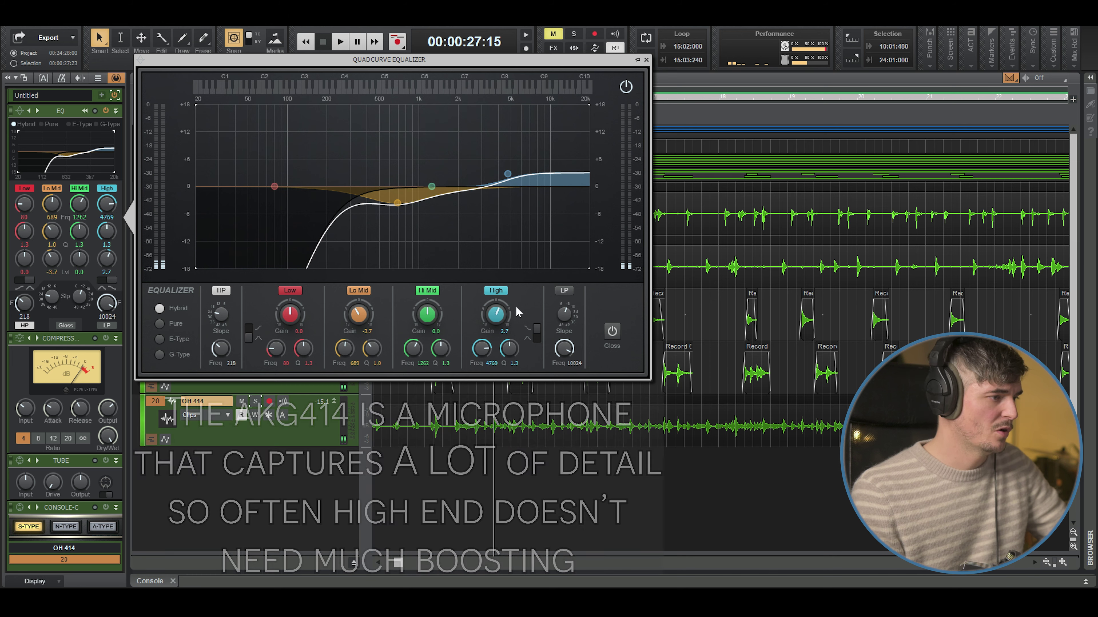
Return the overhead EQ's High band to a bell shape and set it to about 1.6 dB at 5325 Hz
{"action": "left_click", "coordinate": [538, 328]}
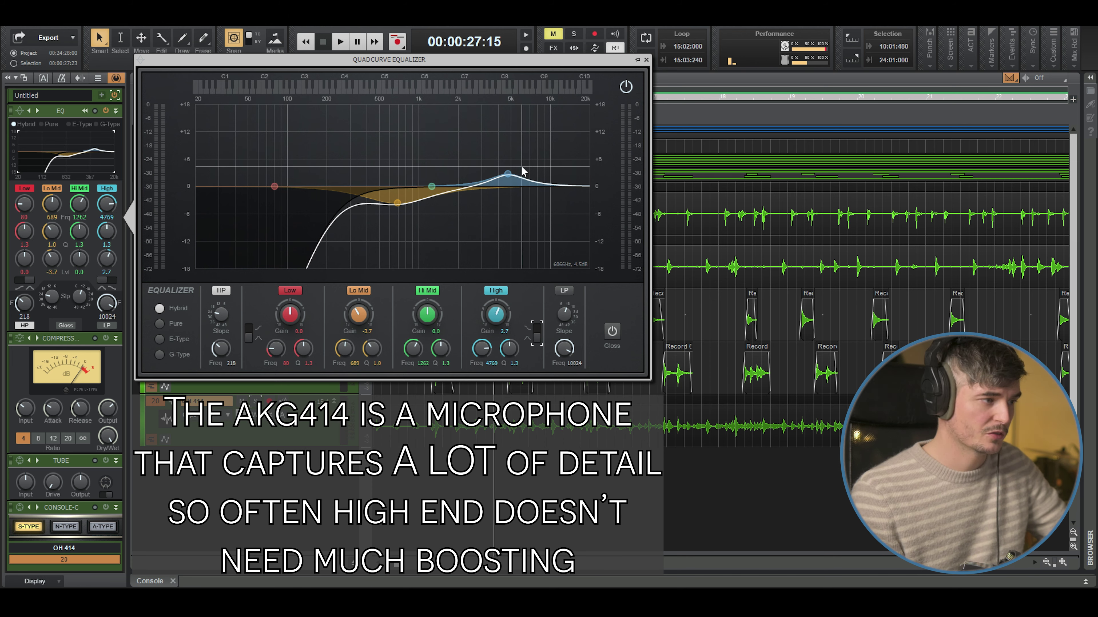
{"action": "left_click_drag", "start_coordinate": [507, 173], "coordinate": [518, 175]}
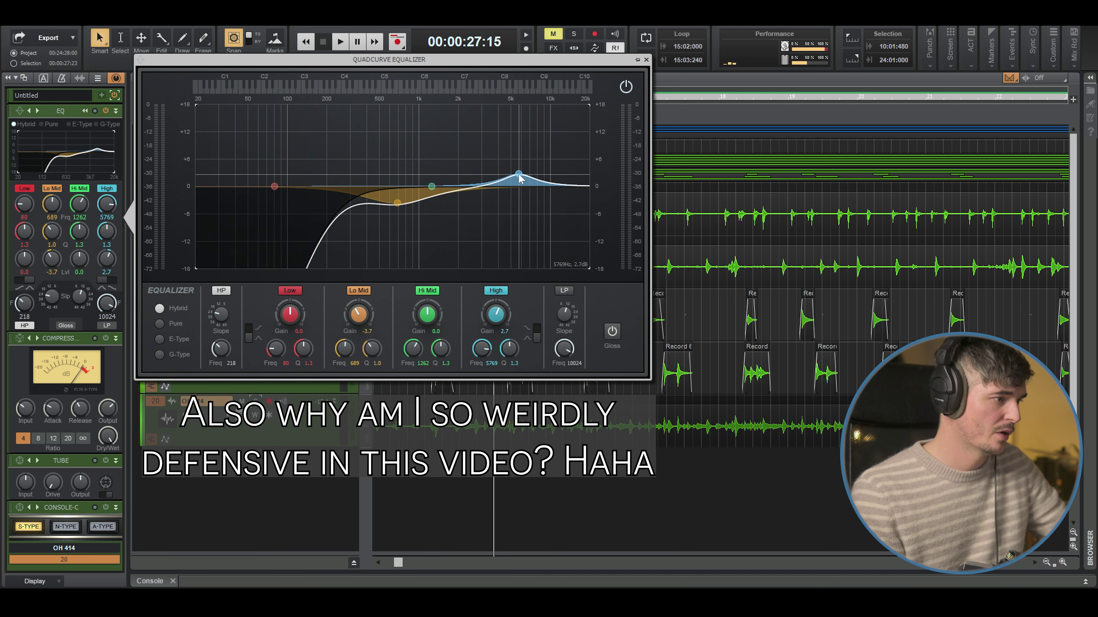
{"action": "key", "text": "space"}
{"action": "mouse_move", "coordinate": [520, 178]}
{"action": "left_mouse_down"}
{"action": "mouse_move", "coordinate": [512, 160]}
{"action": "mouse_move", "coordinate": [514, 179]}
{"action": "left_mouse_up"}
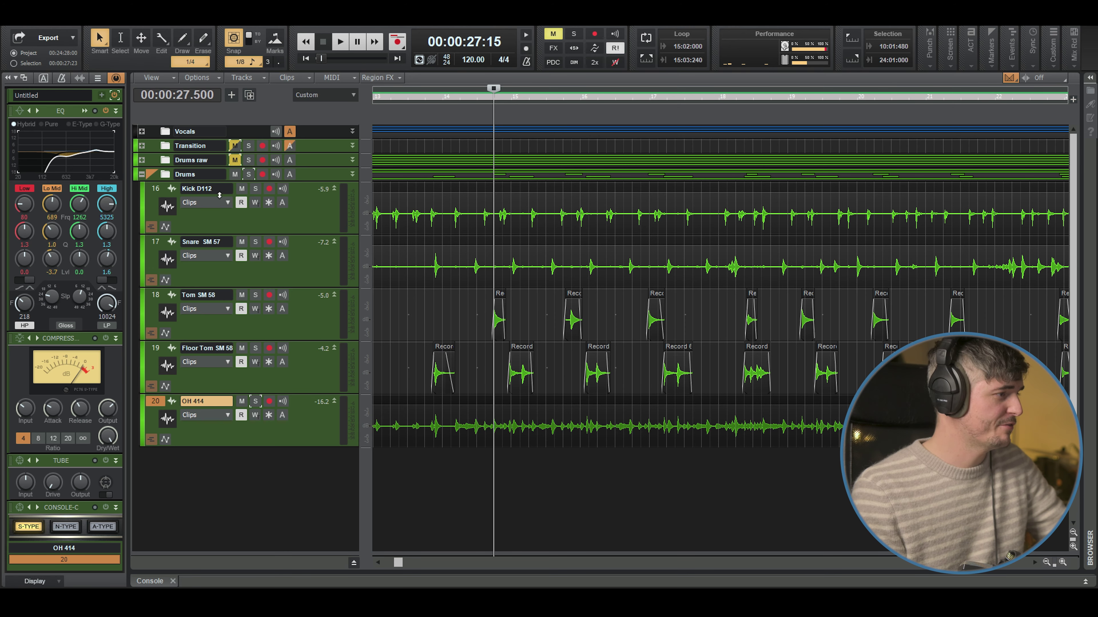
Compare the raw and equalized drums by soloing the Drums raw folder and the Drums folder in turn during playback
{"action": "left_click", "coordinate": [248, 160]}
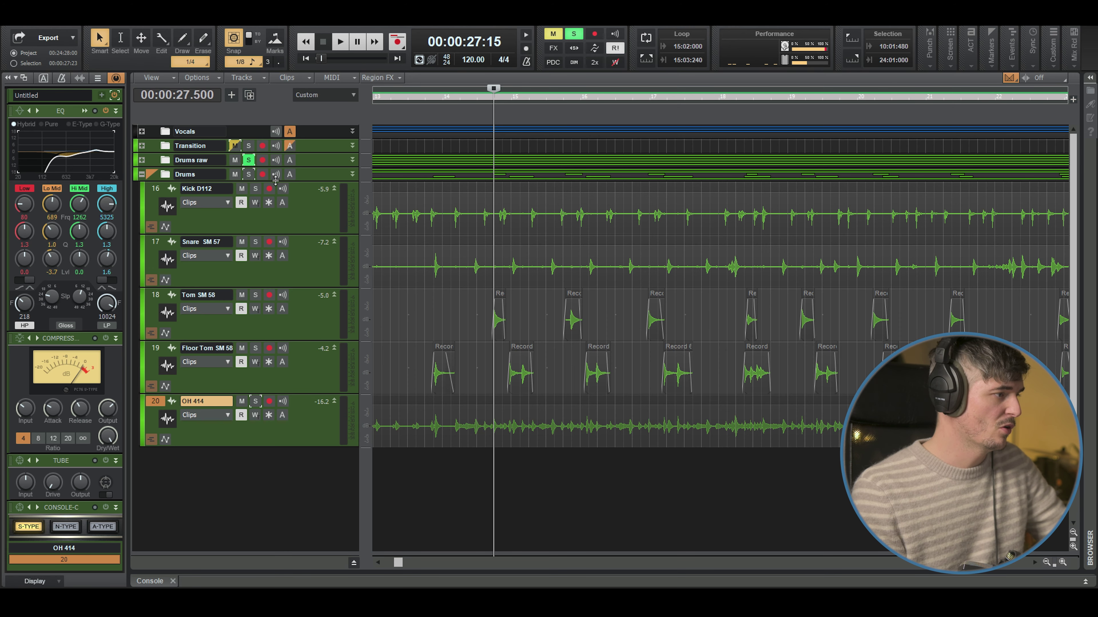
{"action": "key", "text": "space"}
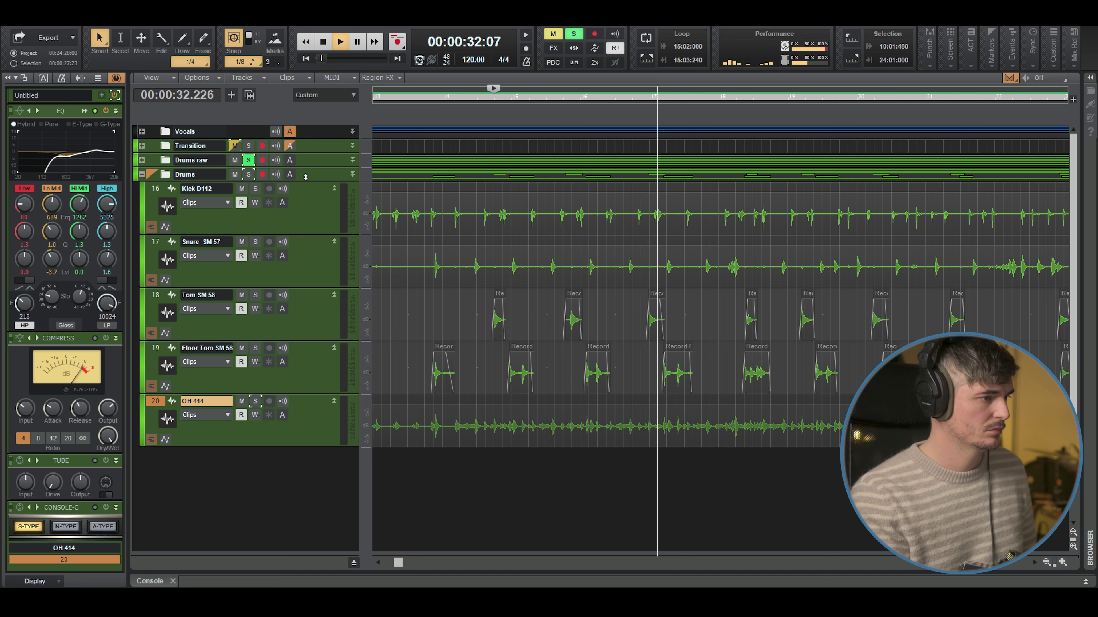
{"action": "key", "text": "space"}
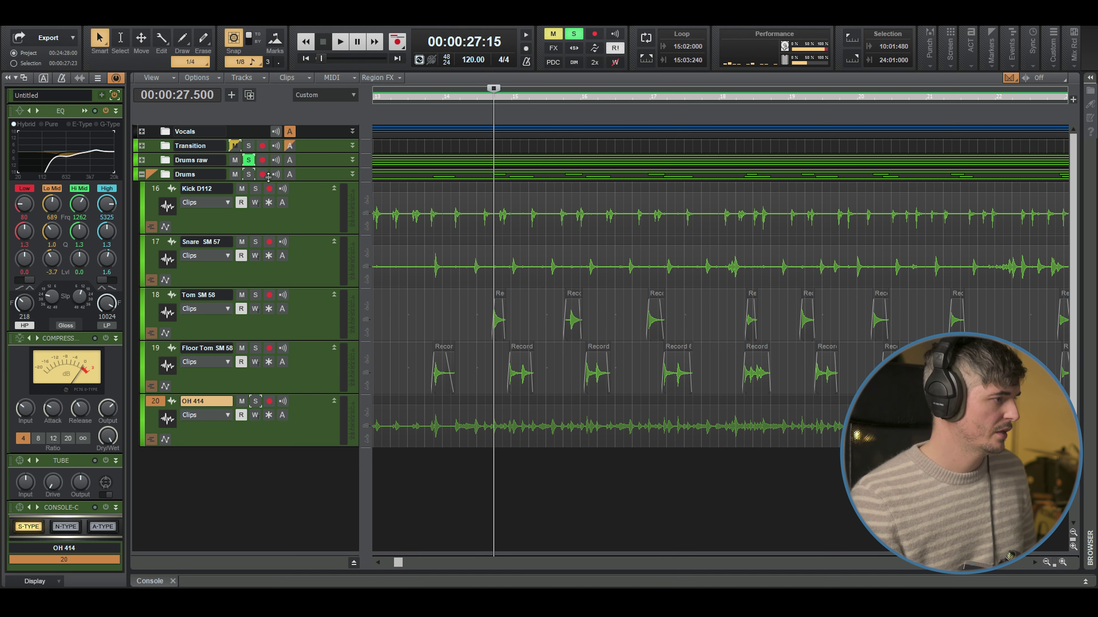
{"action": "left_click", "coordinate": [249, 160]}
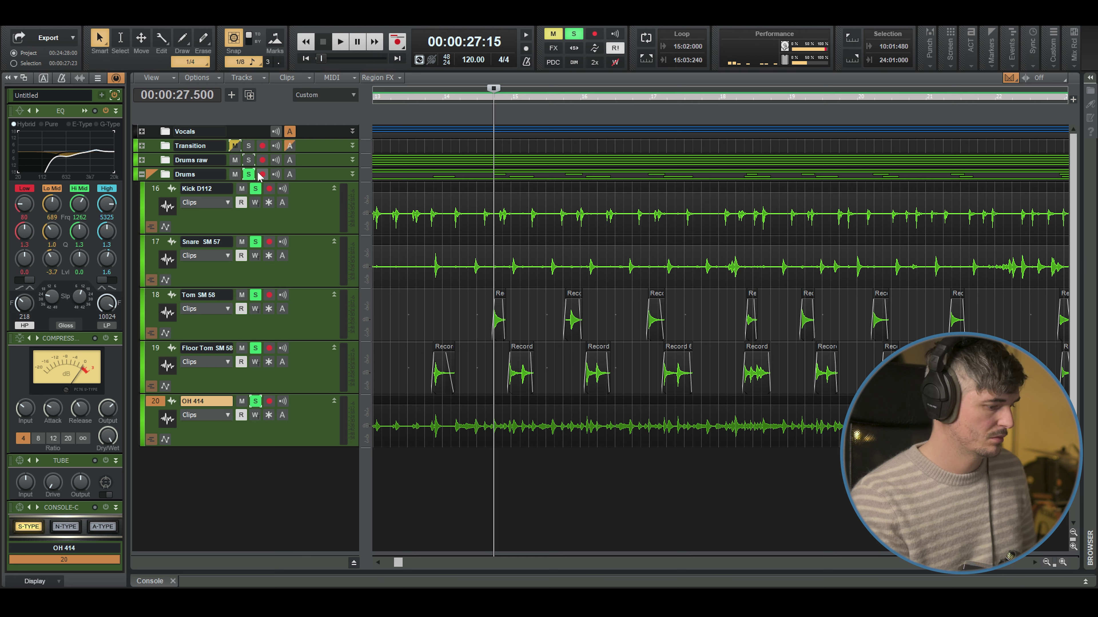
{"action": "key", "text": "space"}
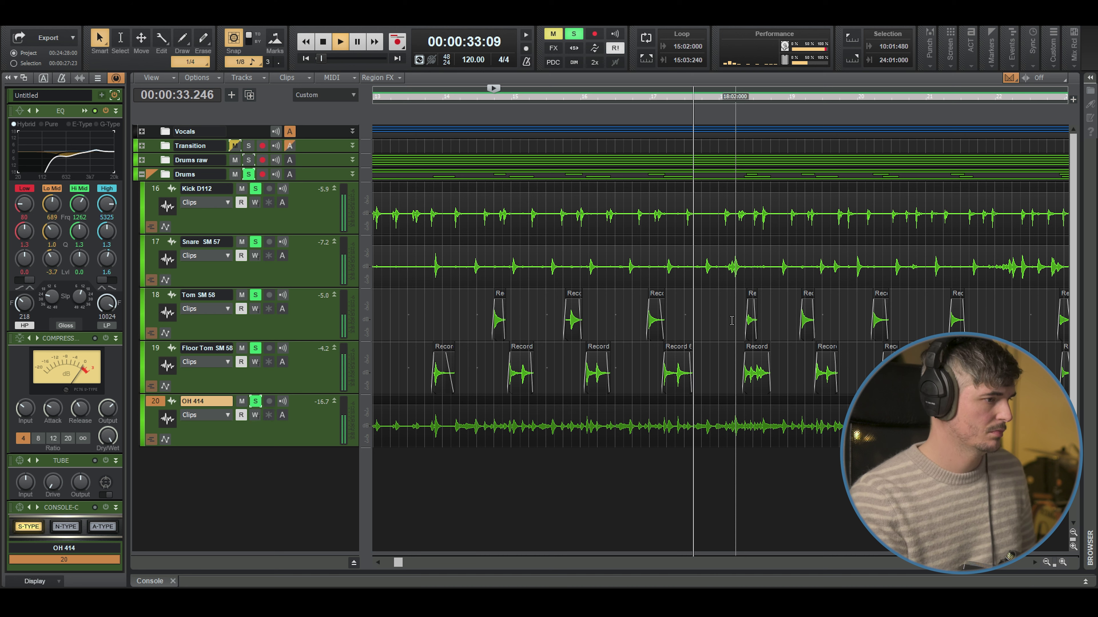
Stop playback, insert the Sonitus Surround effect on the OH 414 track, and turn off that track's solo
{"action": "key", "text": "space"}
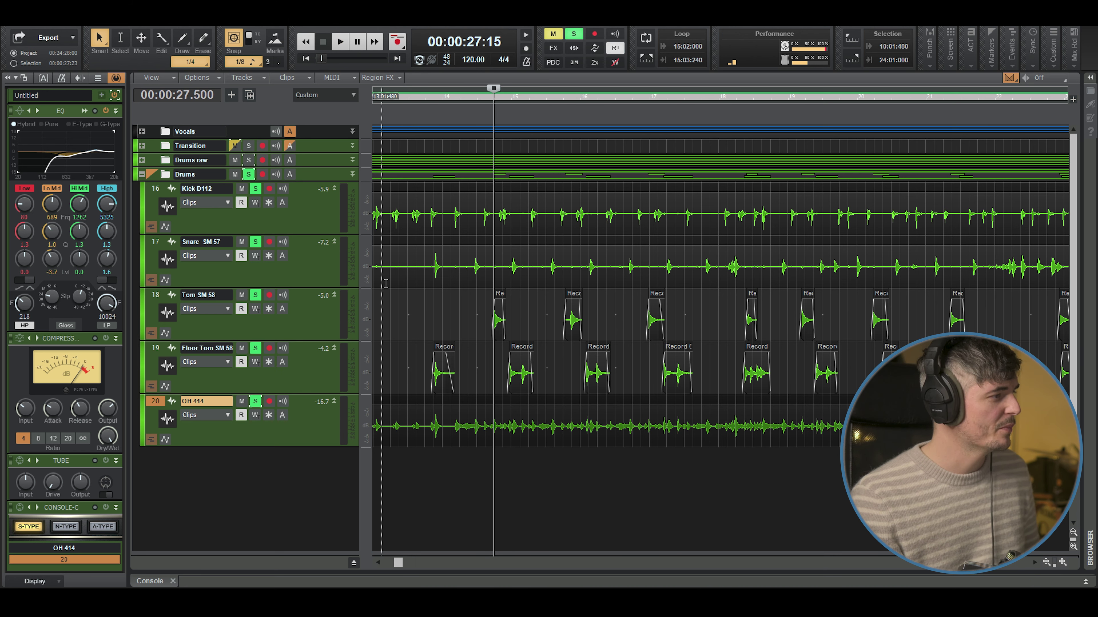
{"action": "left_click", "coordinate": [116, 81]}
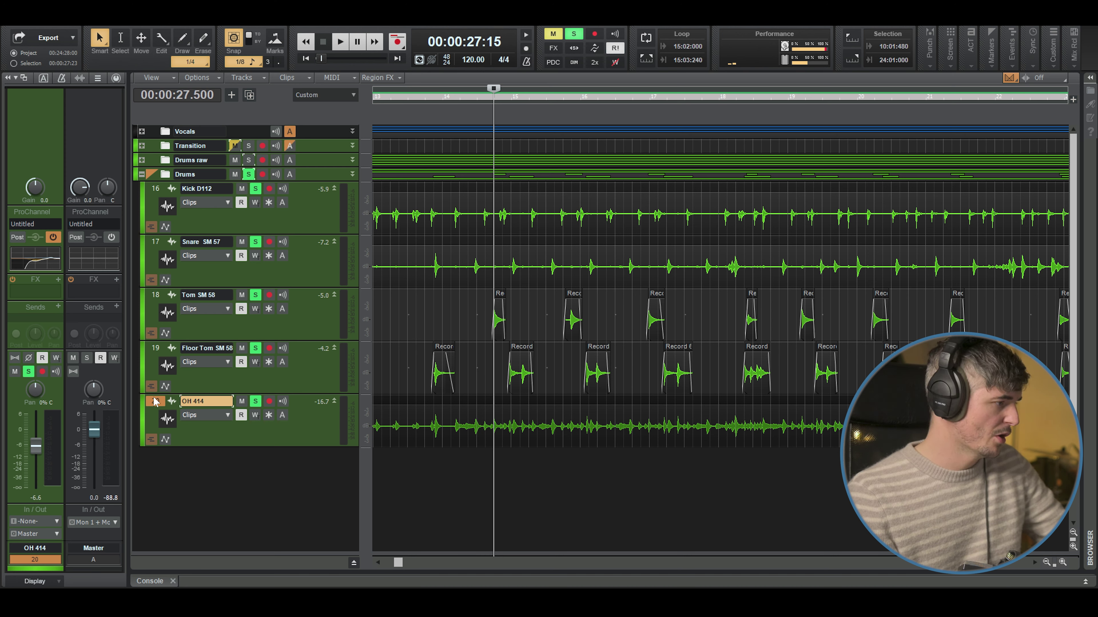
{"action": "right_click", "coordinate": [36, 301]}
{"action": "mouse_move", "coordinate": [73, 320]}
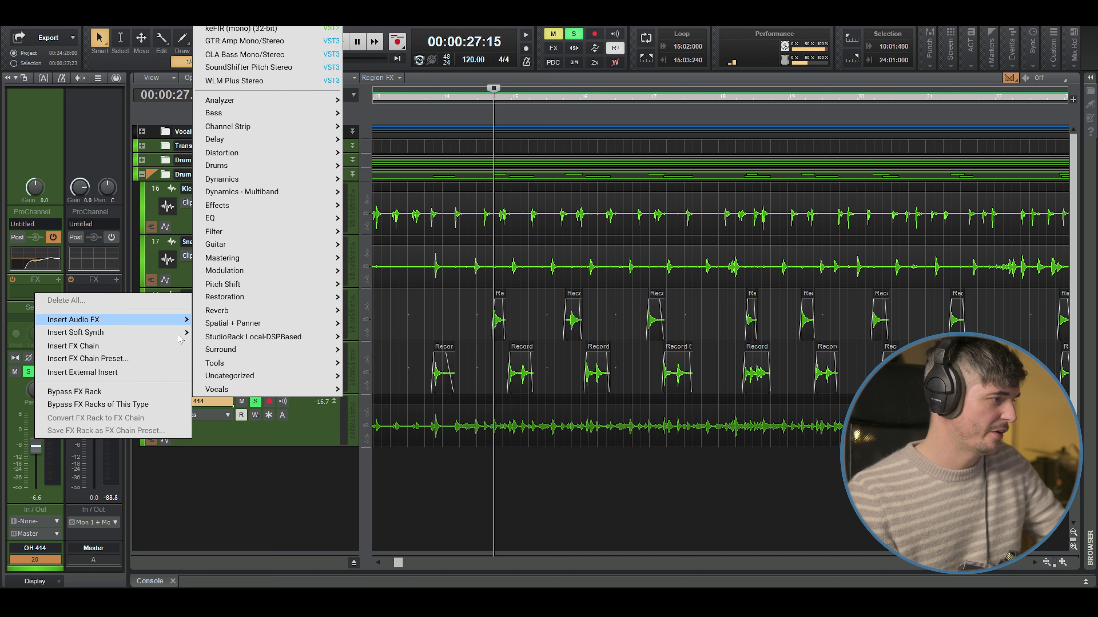
{"action": "mouse_move", "coordinate": [259, 303]}
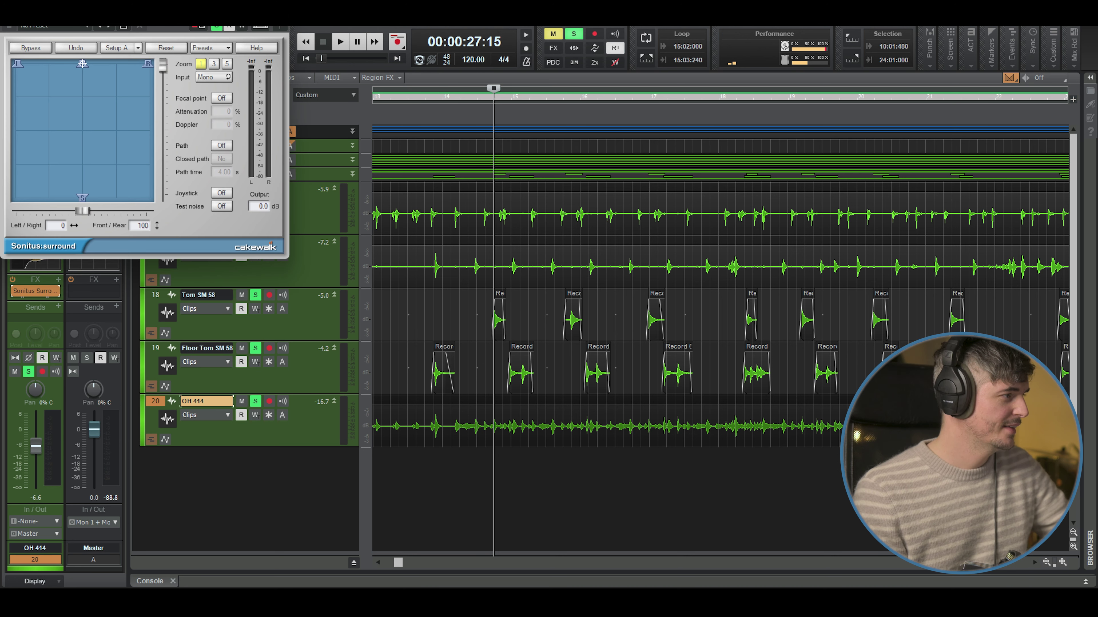
{"action": "left_click_drag", "start_coordinate": [121, 17], "coordinate": [296, 99]}
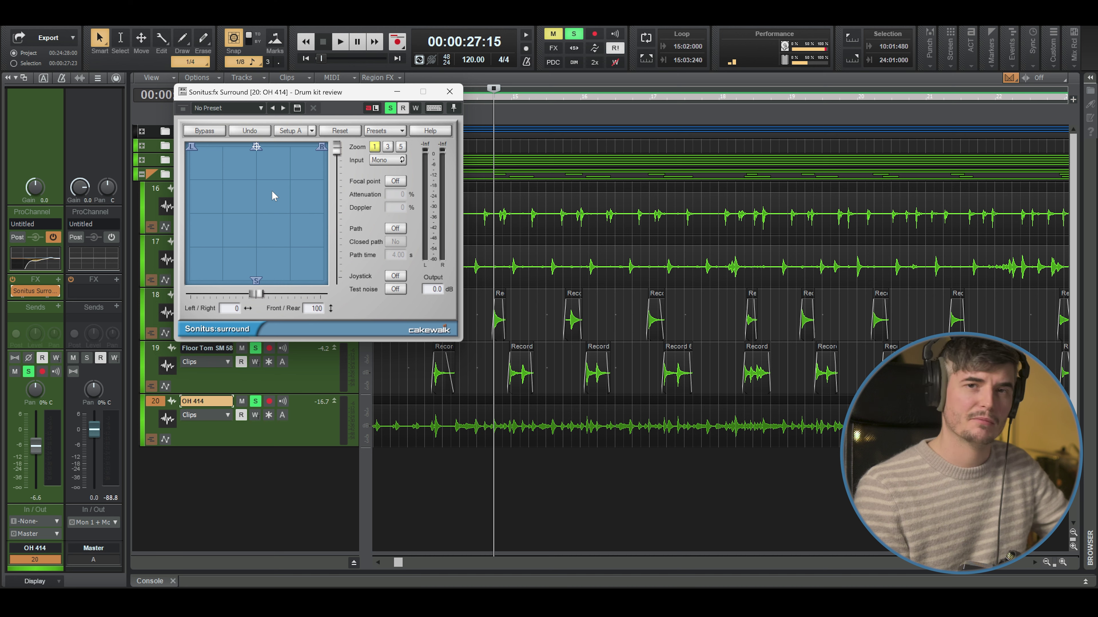
{"action": "left_click", "coordinate": [255, 401]}
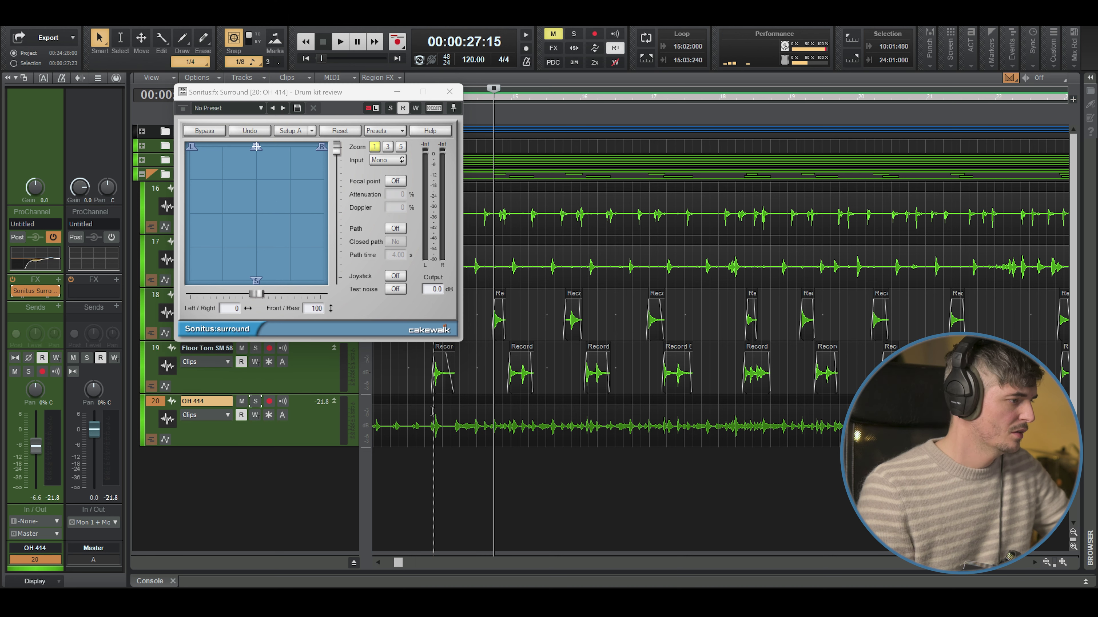
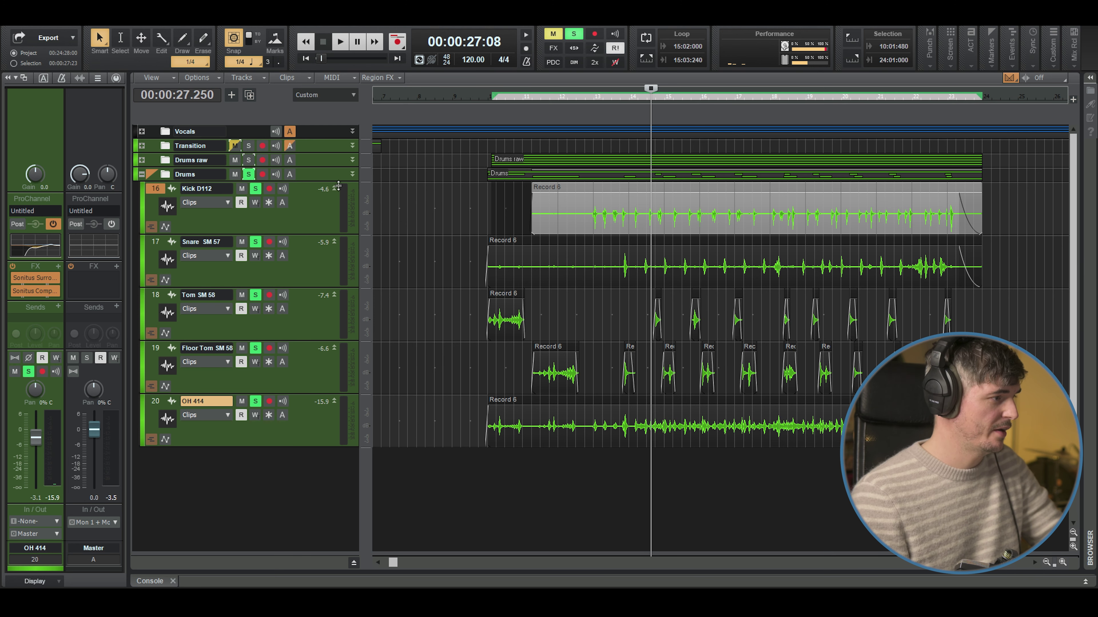
Collapse the Drums folder and insert a new stereo bus in the console
{"action": "left_click", "coordinate": [142, 175]}
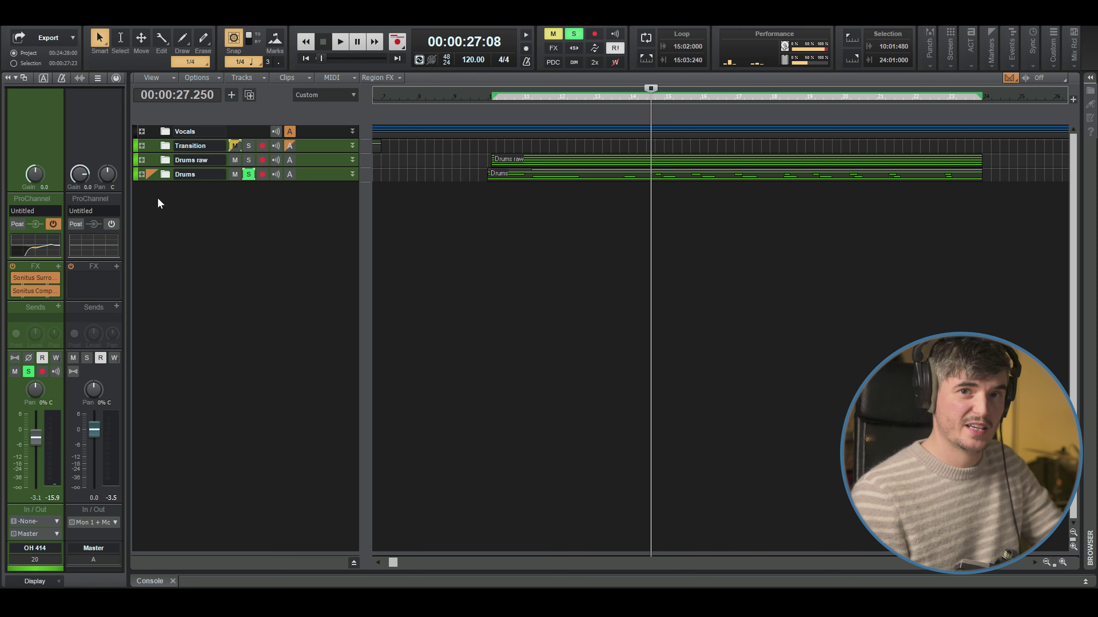
{"action": "key", "text": "d"}
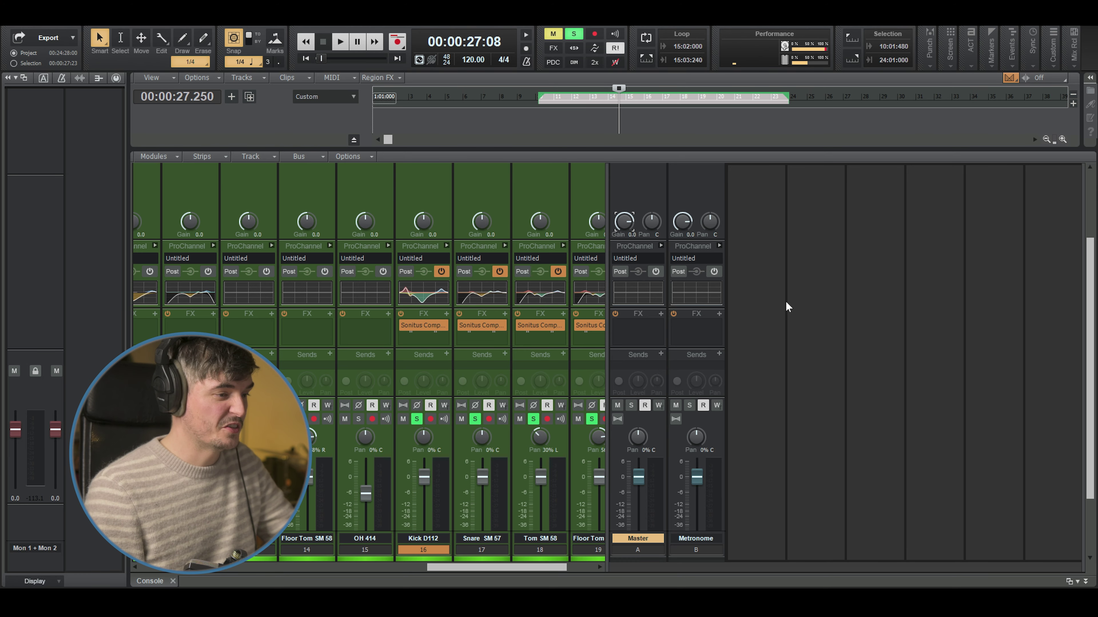
{"action": "right_click", "coordinate": [786, 302]}
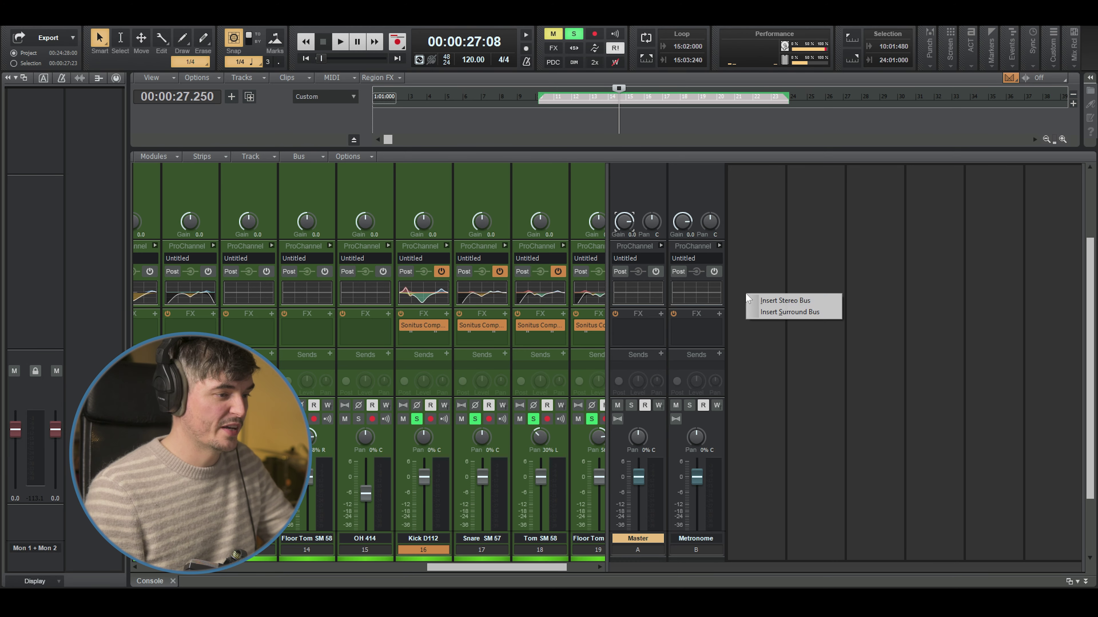
{"action": "left_click", "coordinate": [778, 299]}
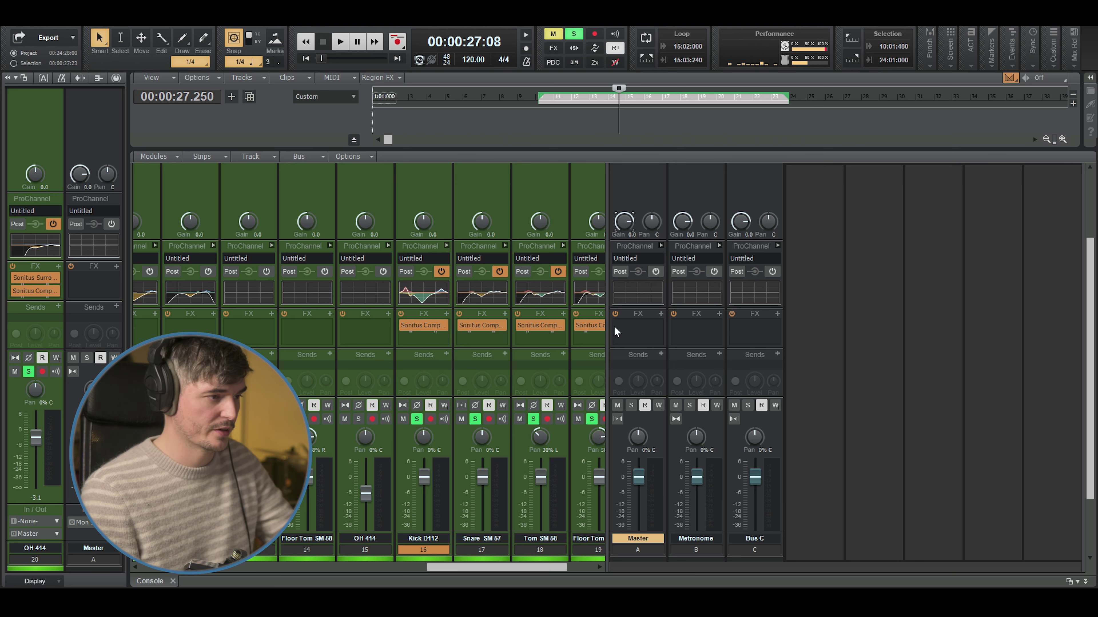
Name the new stereo bus Drums and colour its strip green
{"action": "scroll", "coordinate": [482, 178], "scroll_direction": "down", "scroll_amount": 1}
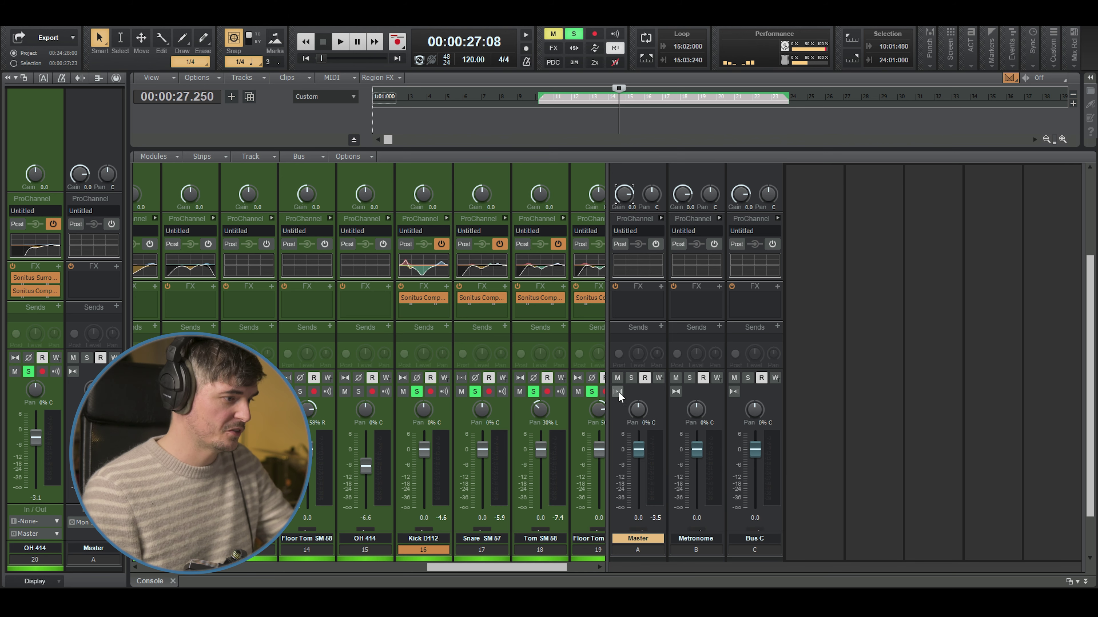
{"action": "left_click_drag", "start_coordinate": [607, 371], "coordinate": [799, 370]}
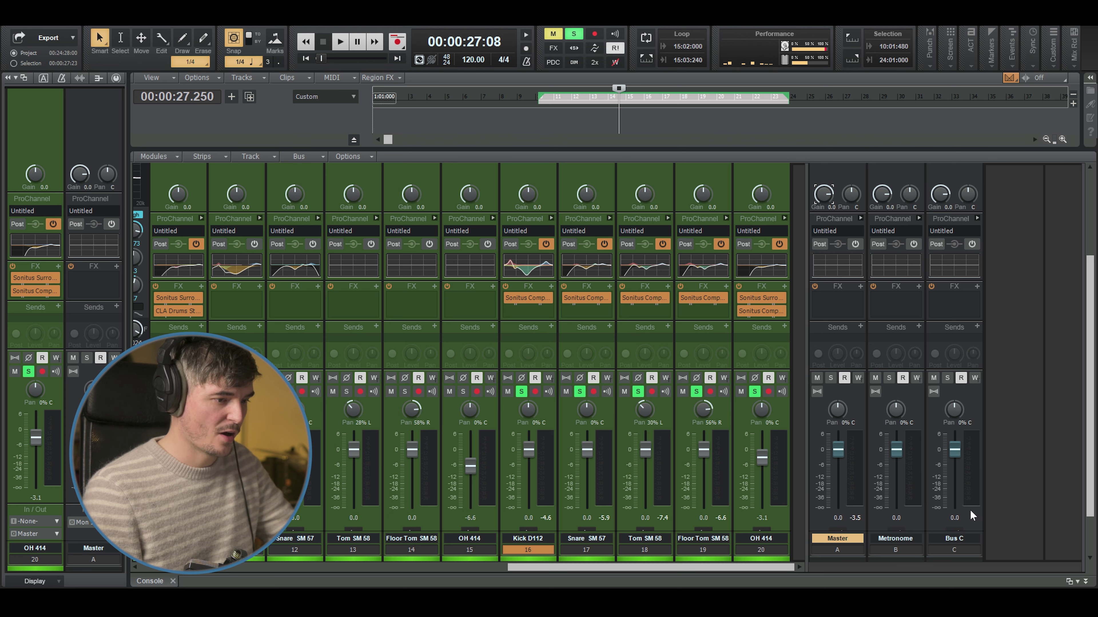
{"action": "left_click", "coordinate": [965, 539]}
{"action": "double_click", "coordinate": [965, 541]}
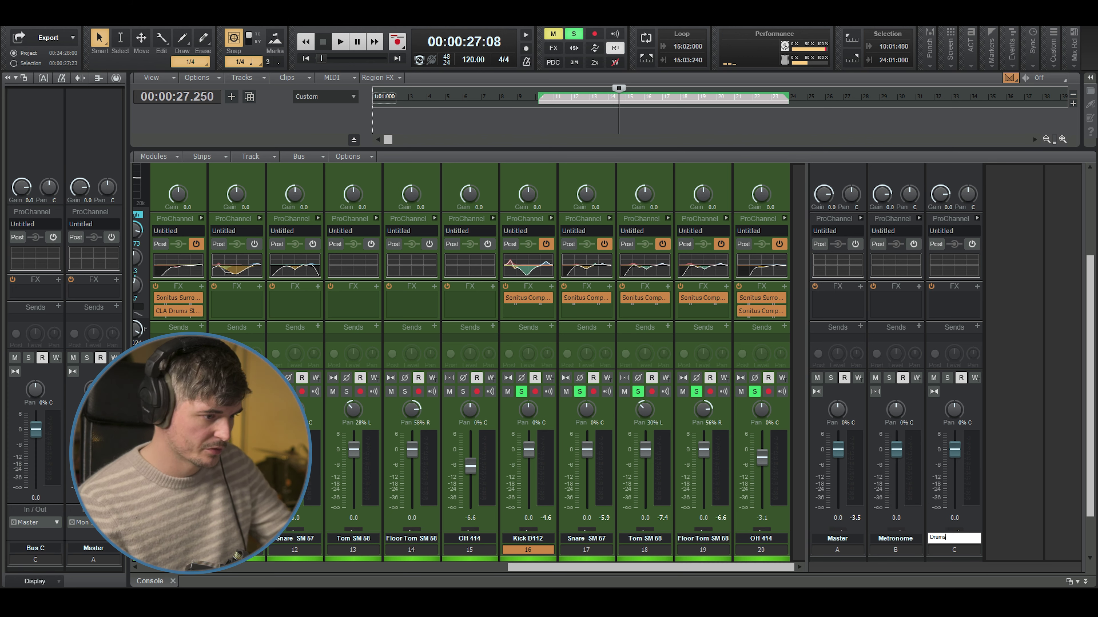
{"action": "key", "text": "Escape"}
{"action": "left_click", "coordinate": [949, 562]}
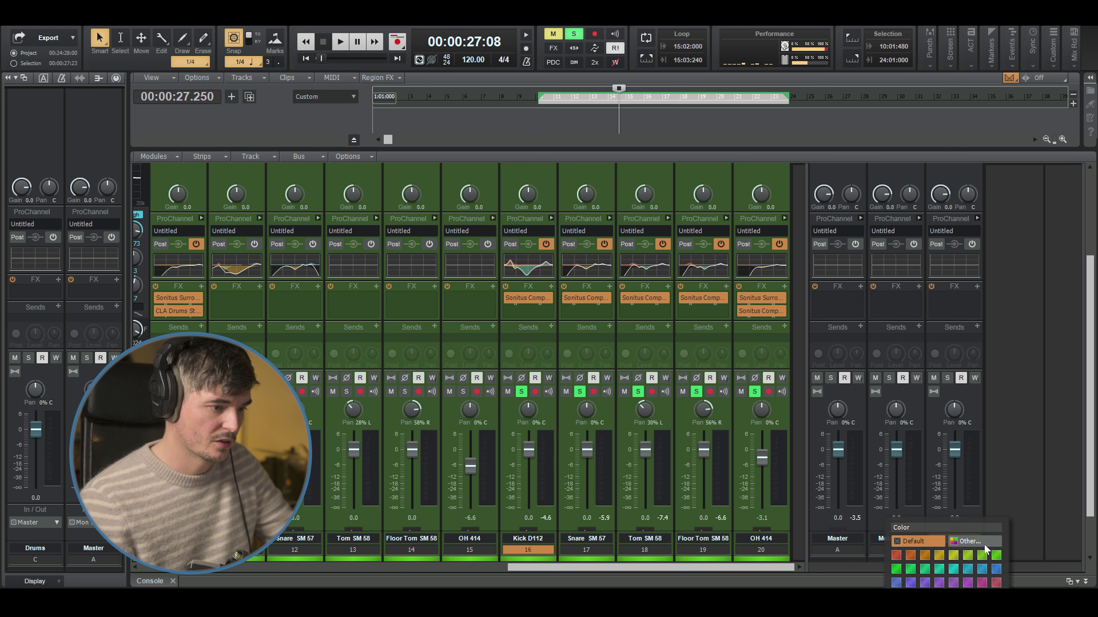
{"action": "left_click", "coordinate": [912, 579]}
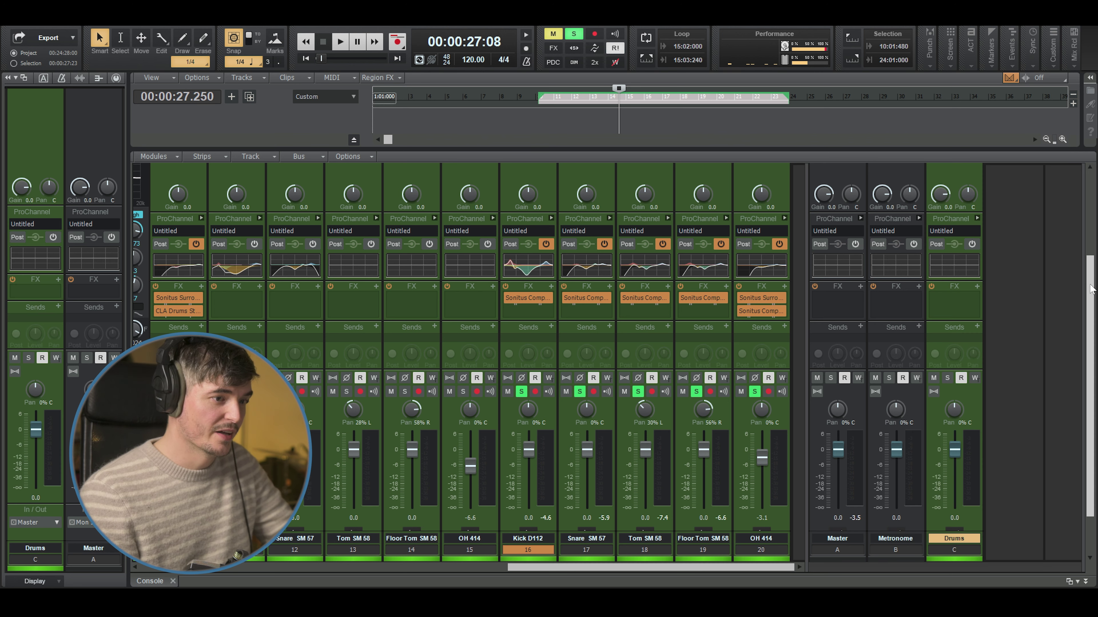
Select tracks 16 to 20, from Kick D112 to OH 414, and route their outputs to the Drums bus
{"action": "scroll", "coordinate": [652, 561], "scroll_direction": "down", "scroll_amount": 2}
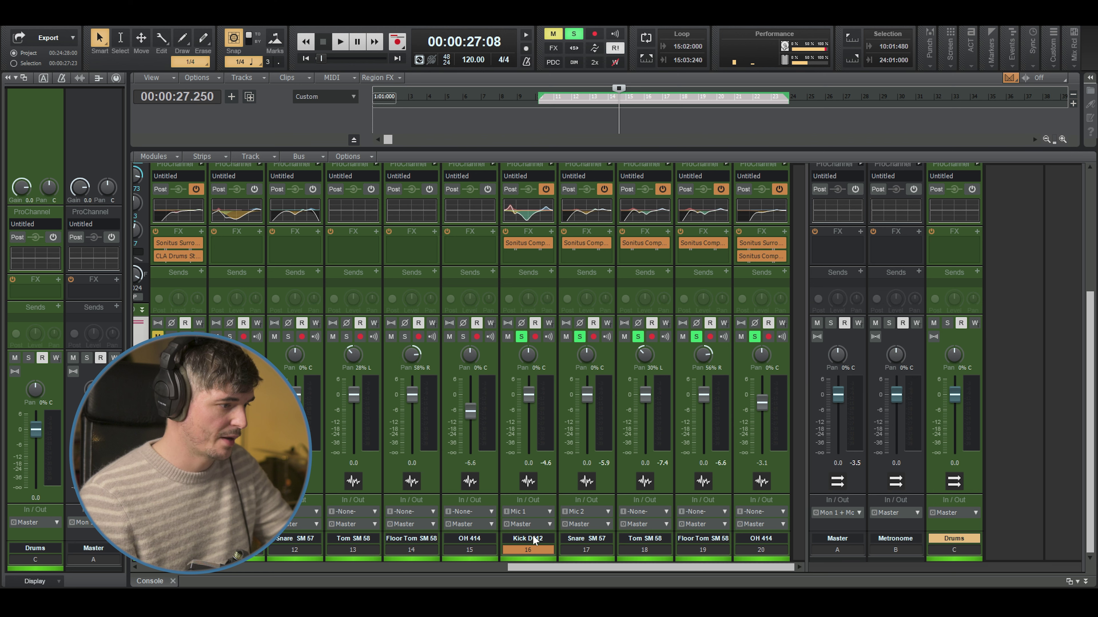
{"action": "left_click_drag", "start_coordinate": [522, 552], "coordinate": [658, 543]}
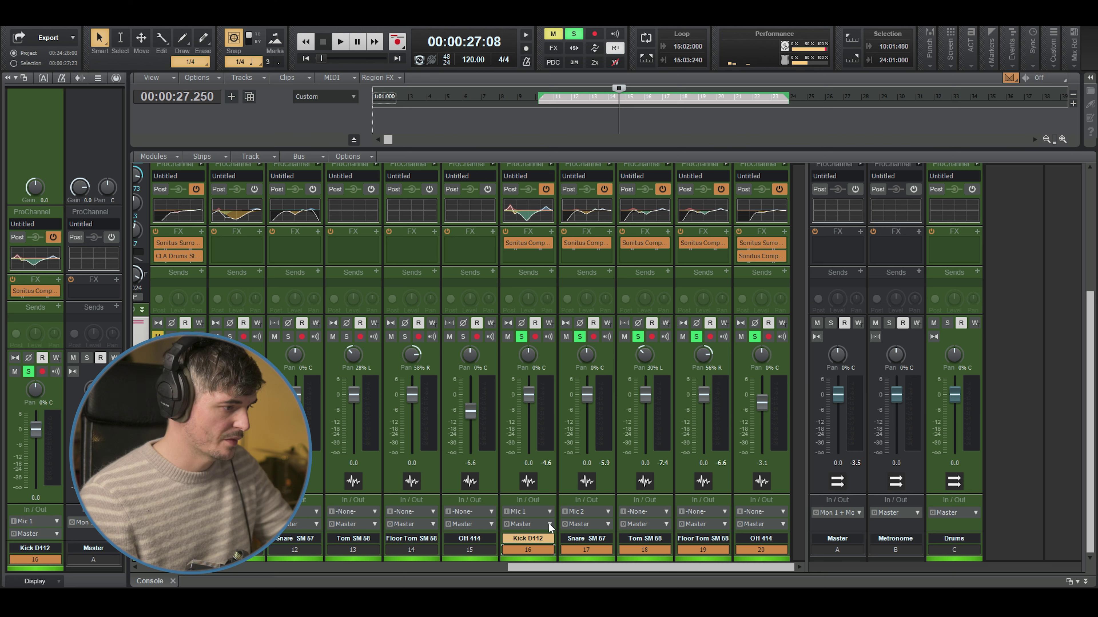
{"action": "left_click", "coordinate": [550, 524]}
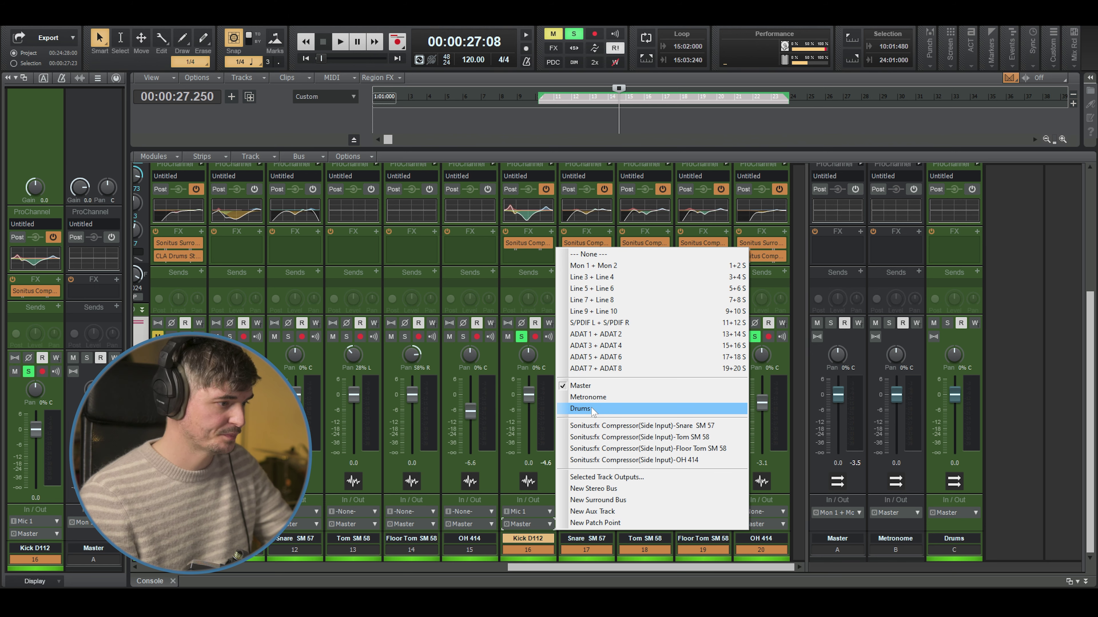
{"action": "left_click", "coordinate": [580, 408]}
View the Sonitus Compressor on the Floor Tom SM 58 track and close it
{"action": "left_click_drag", "start_coordinate": [806, 348], "coordinate": [840, 348]}
{"action": "double_click", "coordinate": [745, 243]}
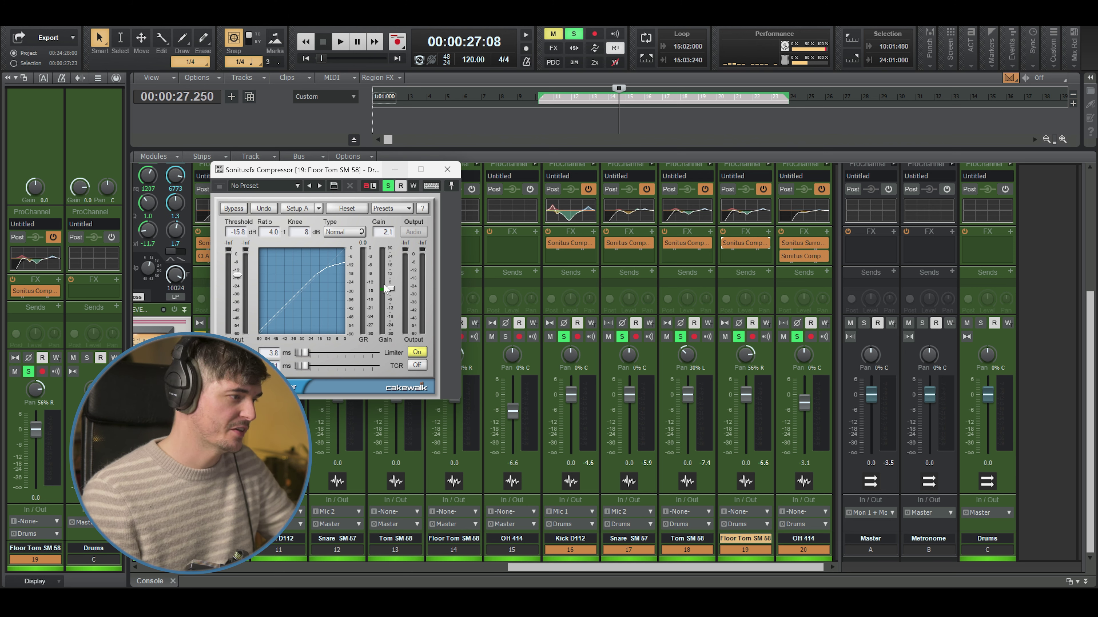
{"action": "left_click_drag", "start_coordinate": [351, 170], "coordinate": [471, 154]}
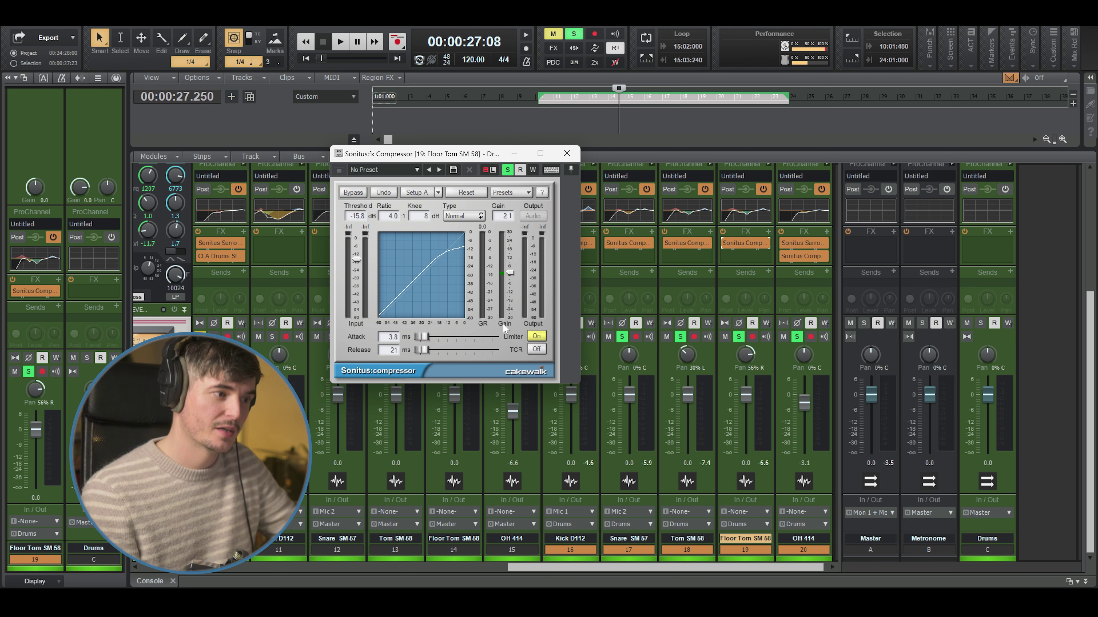
{"action": "left_click_drag", "start_coordinate": [452, 161], "coordinate": [436, 157]}
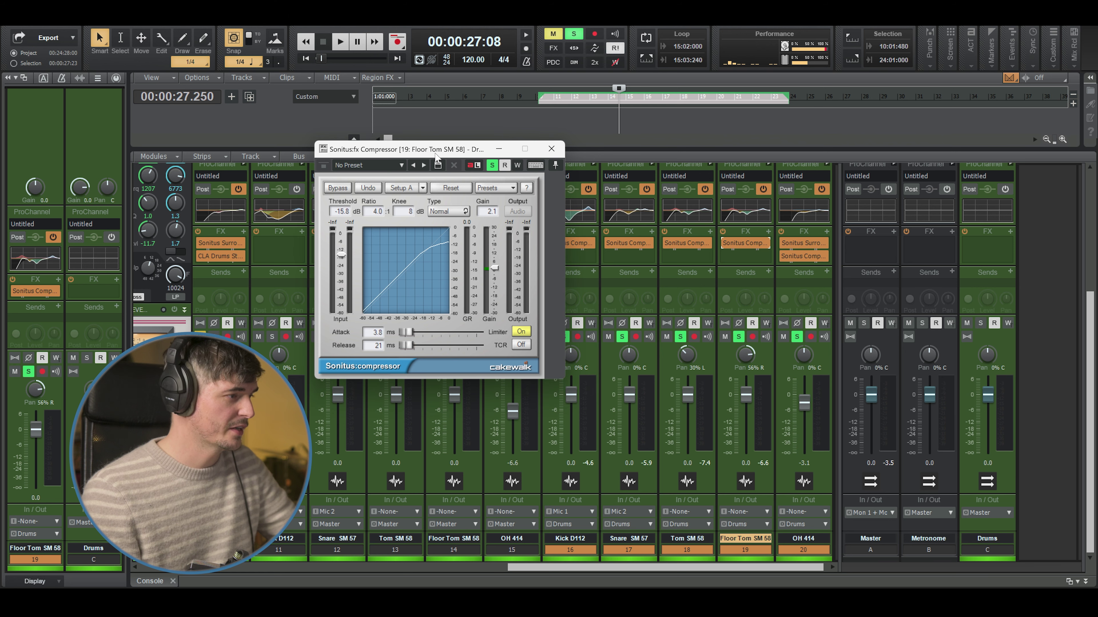
{"action": "left_click", "coordinate": [551, 150]}
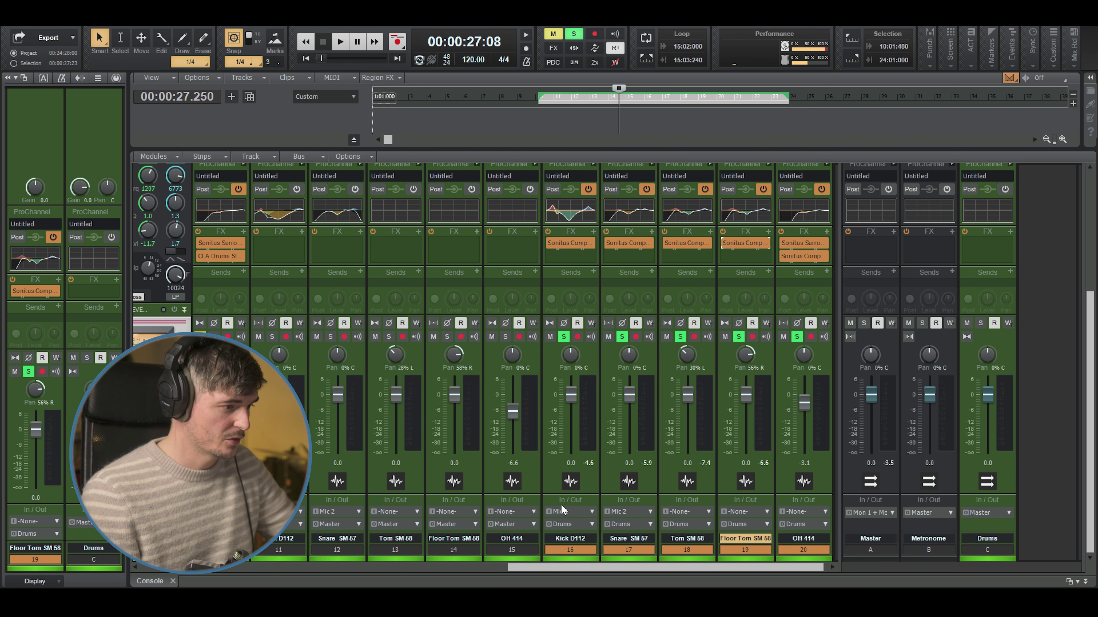
Route the outputs of tracks 16 to 20 back to Master
{"action": "left_click", "coordinate": [568, 554]}
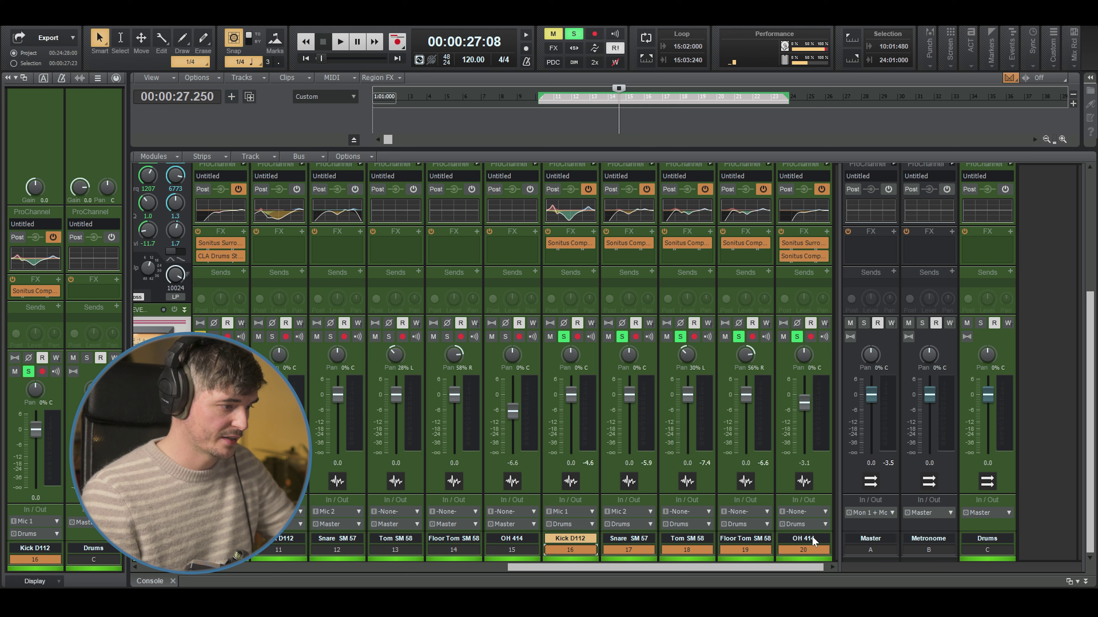
{"action": "left_click", "coordinate": [819, 525]}
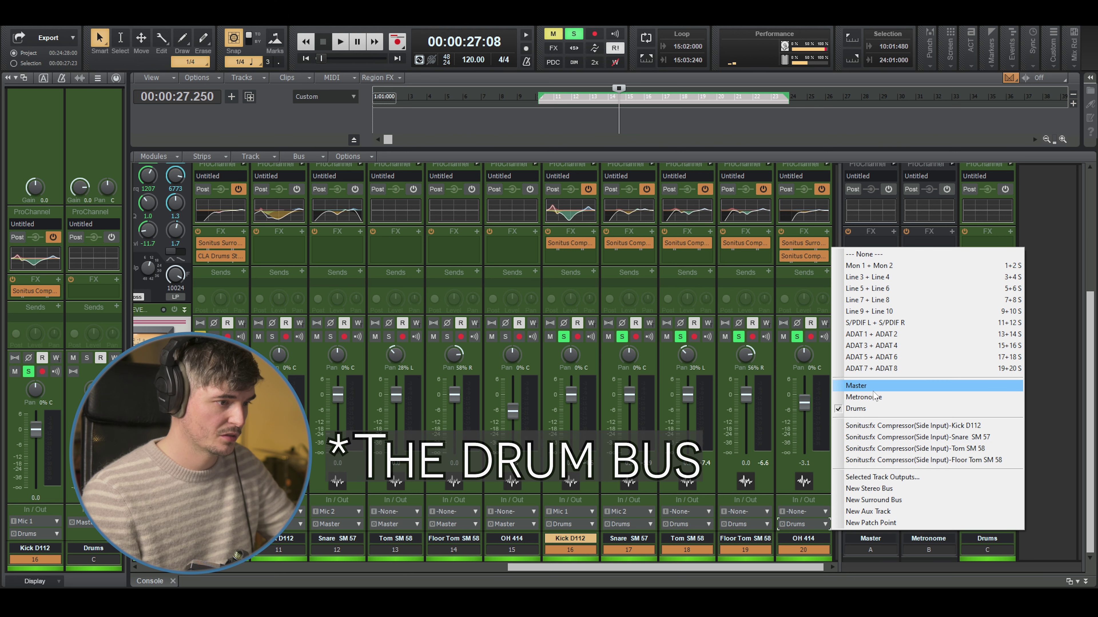
{"action": "left_click", "coordinate": [861, 382]}
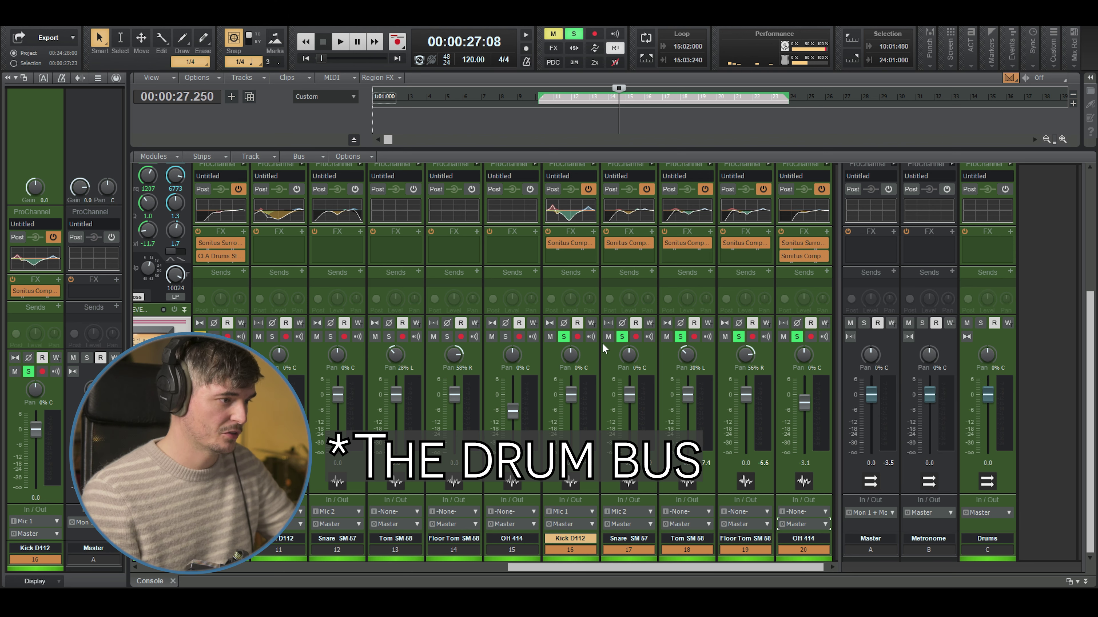
Add a send to the Drums bus on each of tracks 16 to 20, and reset the kick's send level to default
{"action": "left_click", "coordinate": [594, 271]}
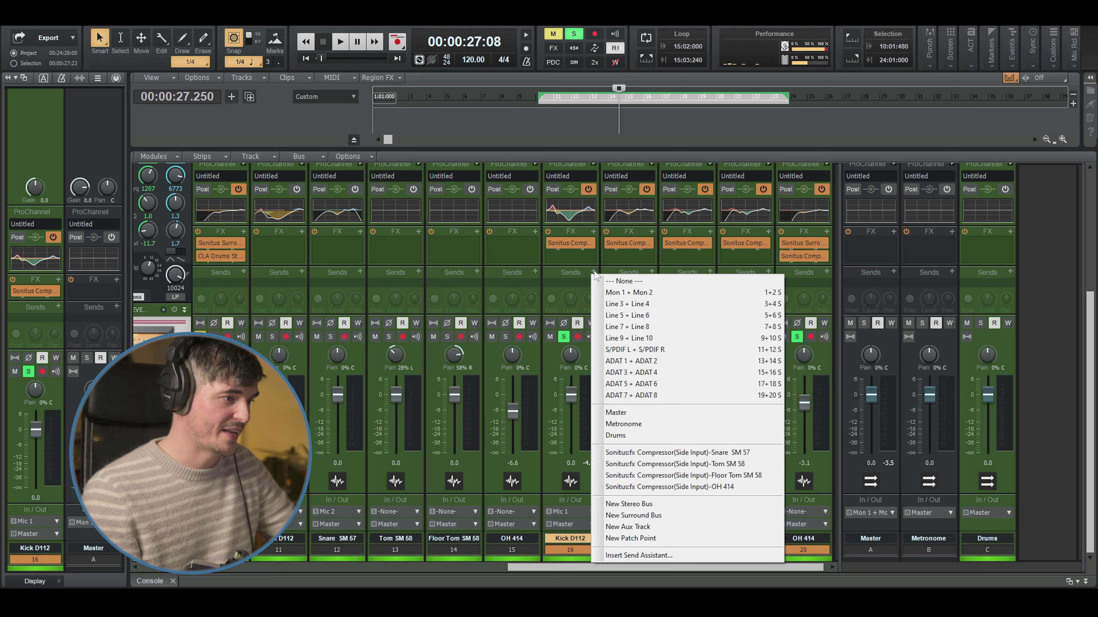
{"action": "left_click", "coordinate": [668, 435]}
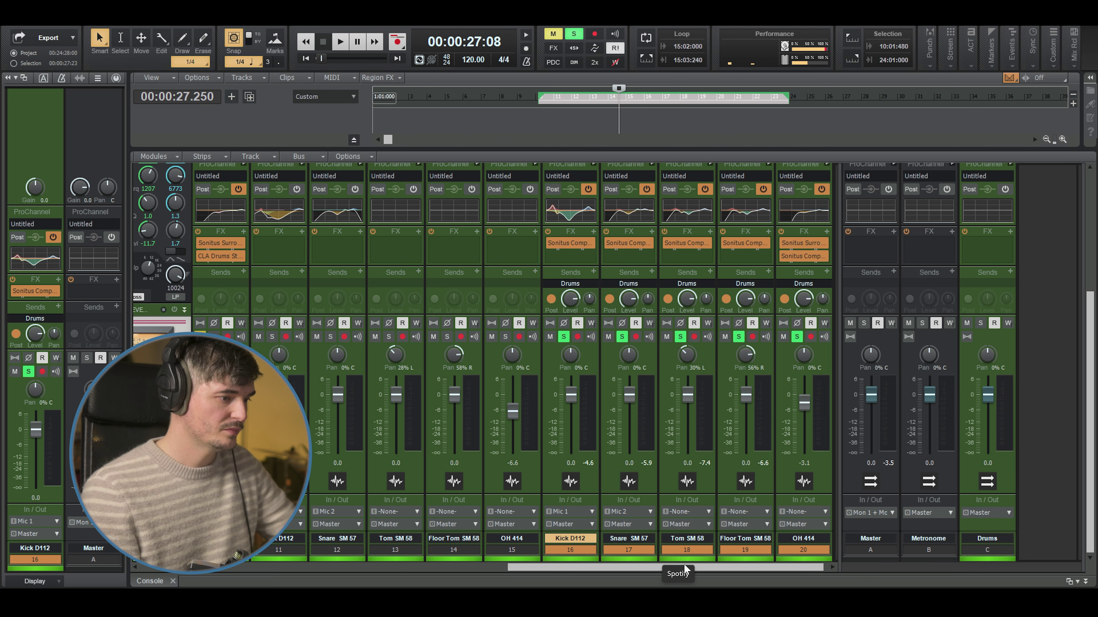
{"action": "left_click_drag", "start_coordinate": [574, 301], "coordinate": [574, 301]}
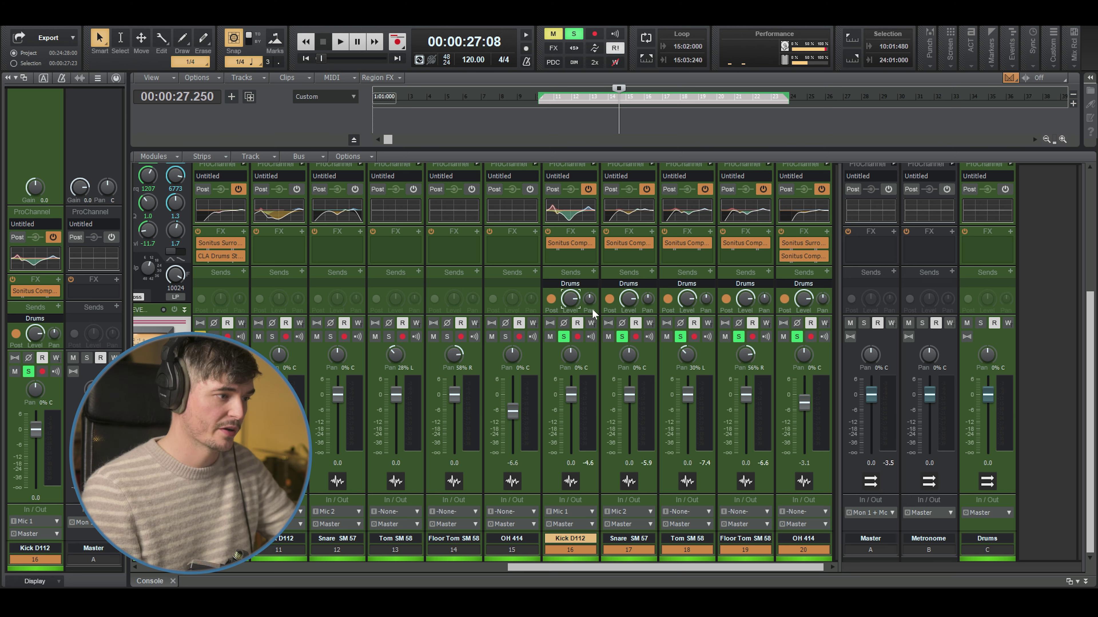
{"action": "double_click", "coordinate": [571, 301]}
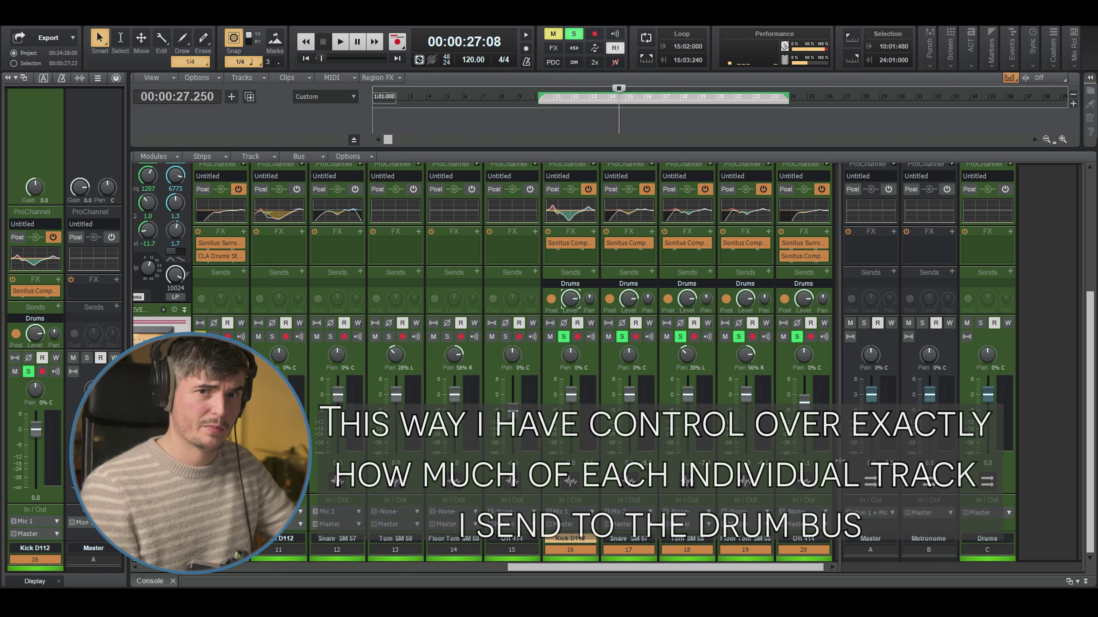
{"action": "mouse_move", "coordinate": [700, 541]}
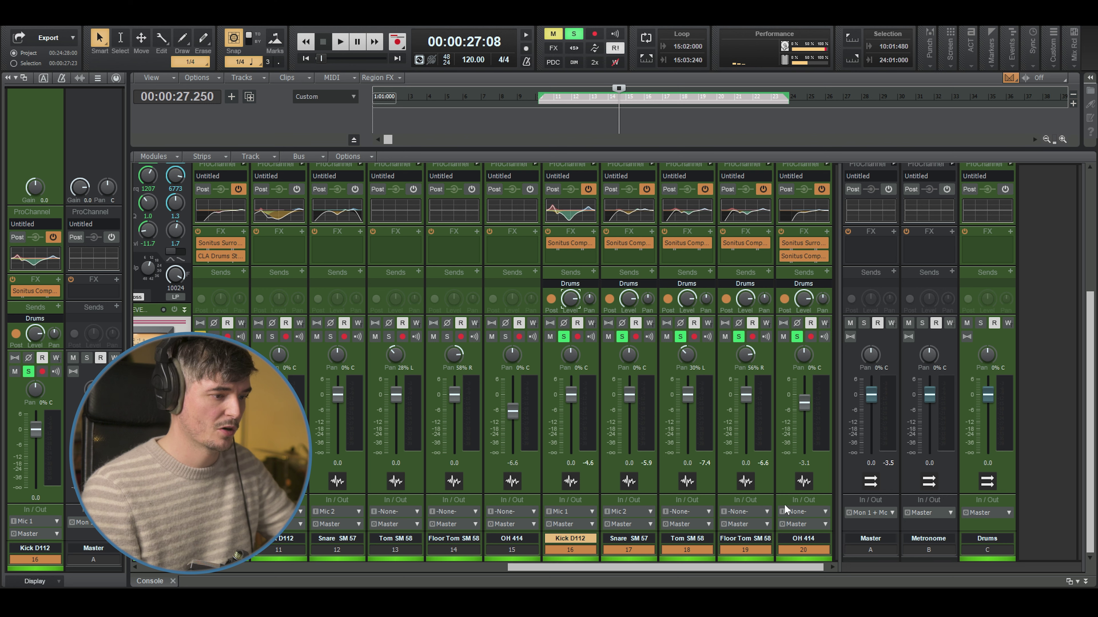
Select the Drums bus and audition its signal during playback by toggling its solo
{"action": "left_click", "coordinate": [991, 246]}
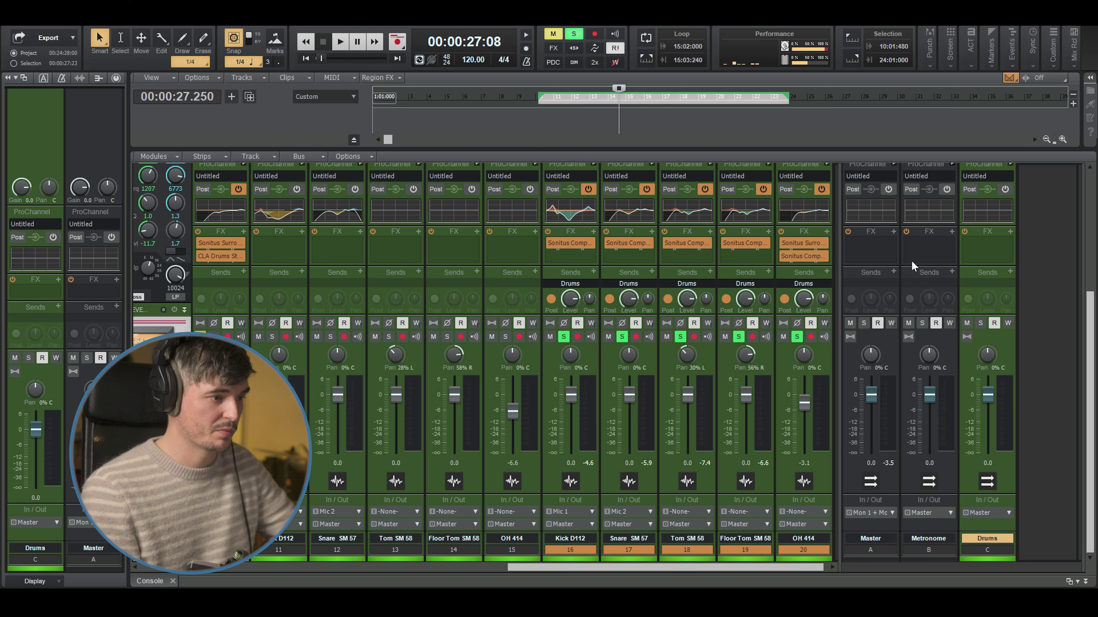
{"action": "key", "text": "space"}
{"action": "left_click", "coordinate": [981, 323]}
{"action": "key", "text": "space"}
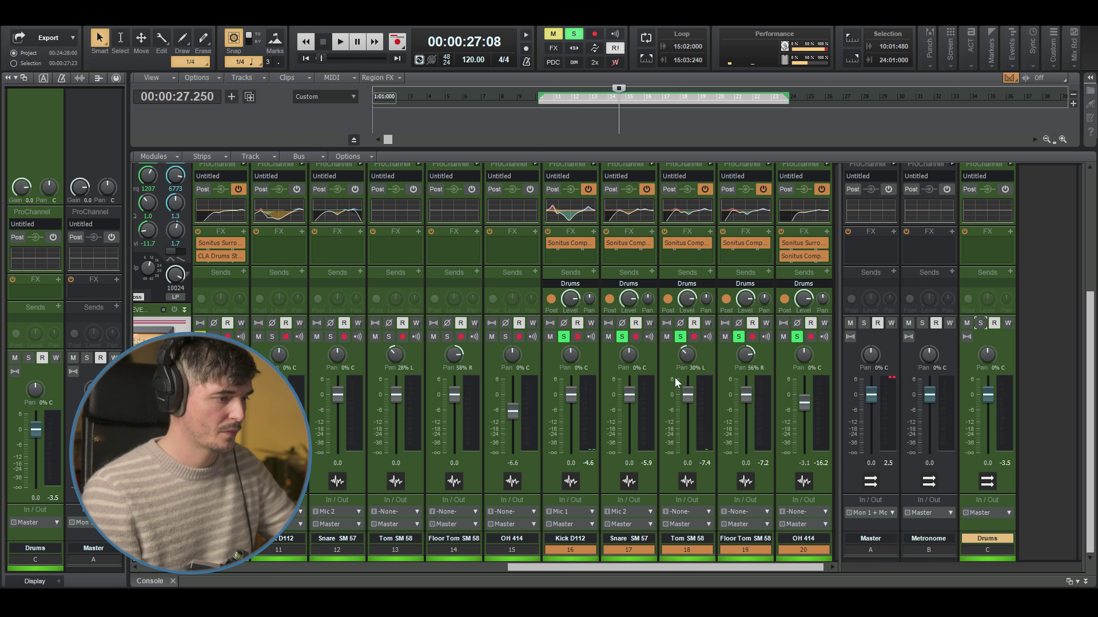
Mute the raw drum tracks 11 to 15 and clear all active solos
{"action": "key", "text": "space"}
{"action": "left_click", "coordinate": [316, 336], "text": "ctrl"}
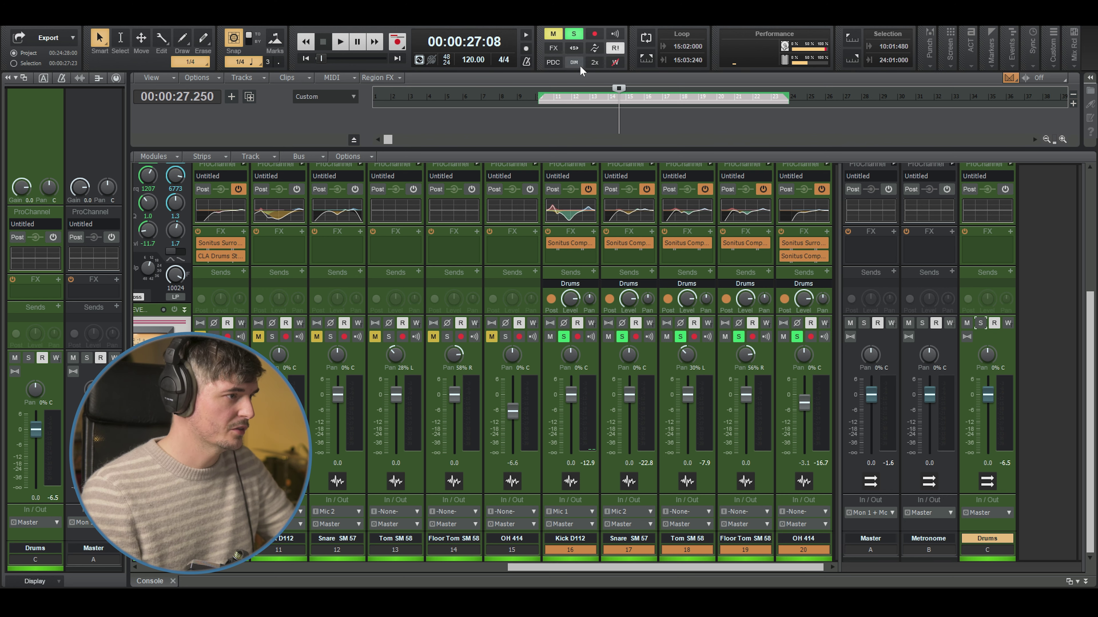
{"action": "left_click", "coordinate": [573, 33]}
Insert a Sonitus Compressor effect on the Drums bus
{"action": "right_click", "coordinate": [819, 247]}
{"action": "mouse_move", "coordinate": [860, 272]}
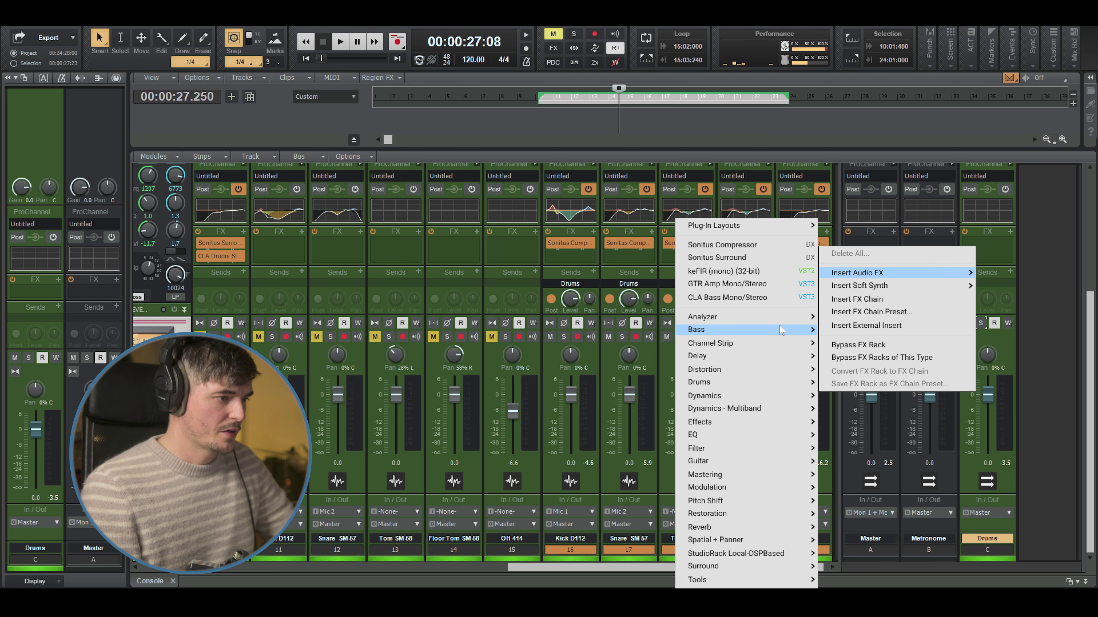
{"action": "mouse_move", "coordinate": [786, 370]}
{"action": "mouse_move", "coordinate": [774, 402]}
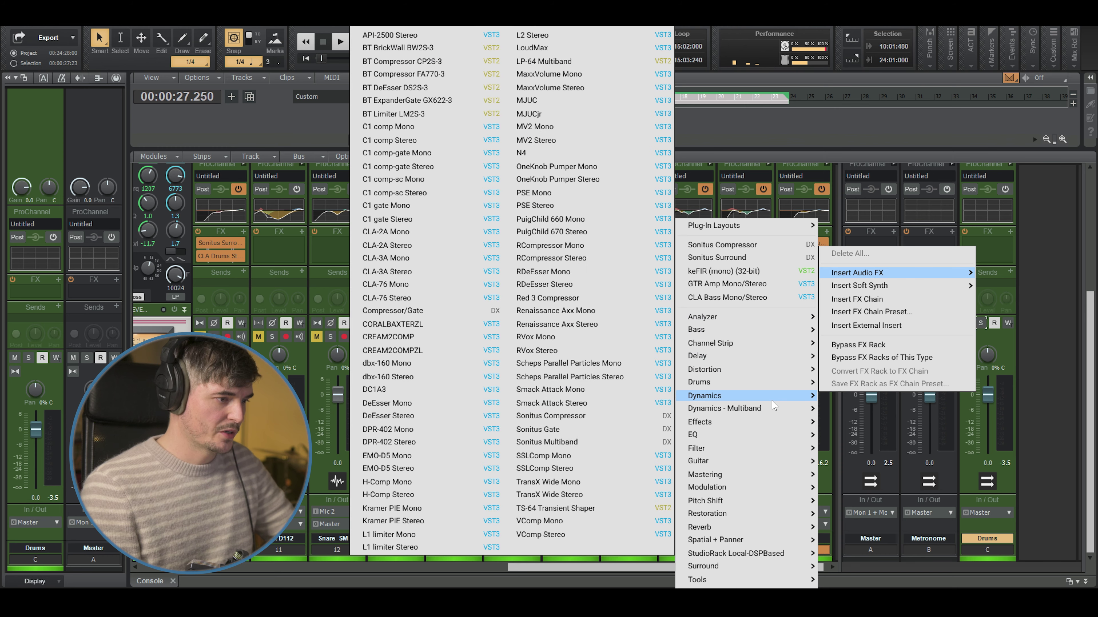
{"action": "left_click", "coordinate": [589, 417]}
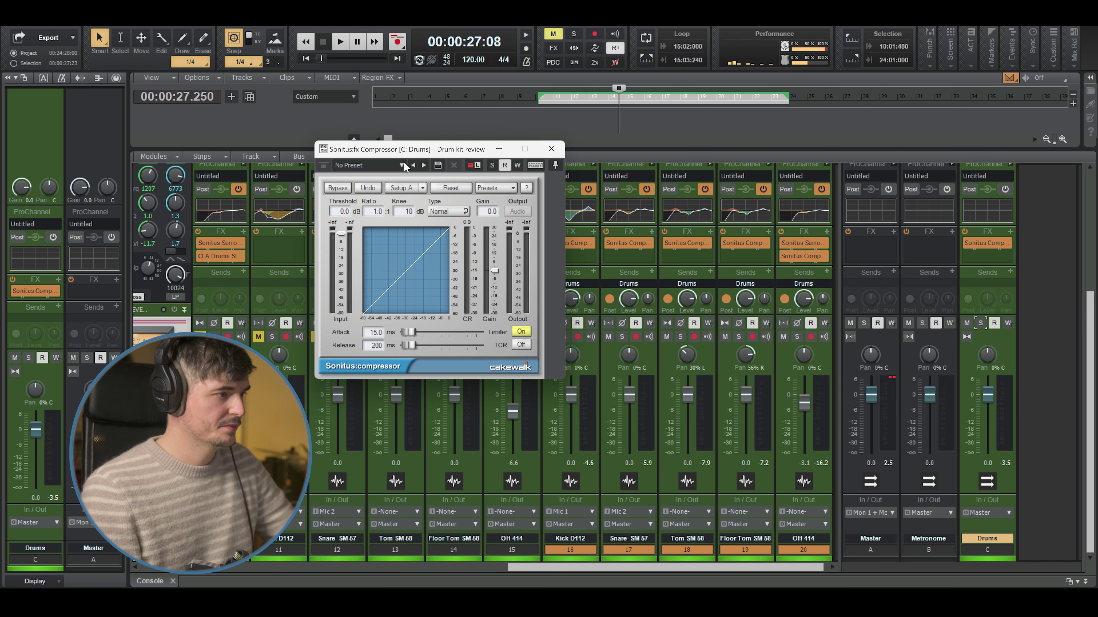
Set the Drums bus compressor to a 5.9:1 ratio, 5 dB knee and about -44.2 dB threshold, auditioning it in playback
{"action": "key", "text": "space"}
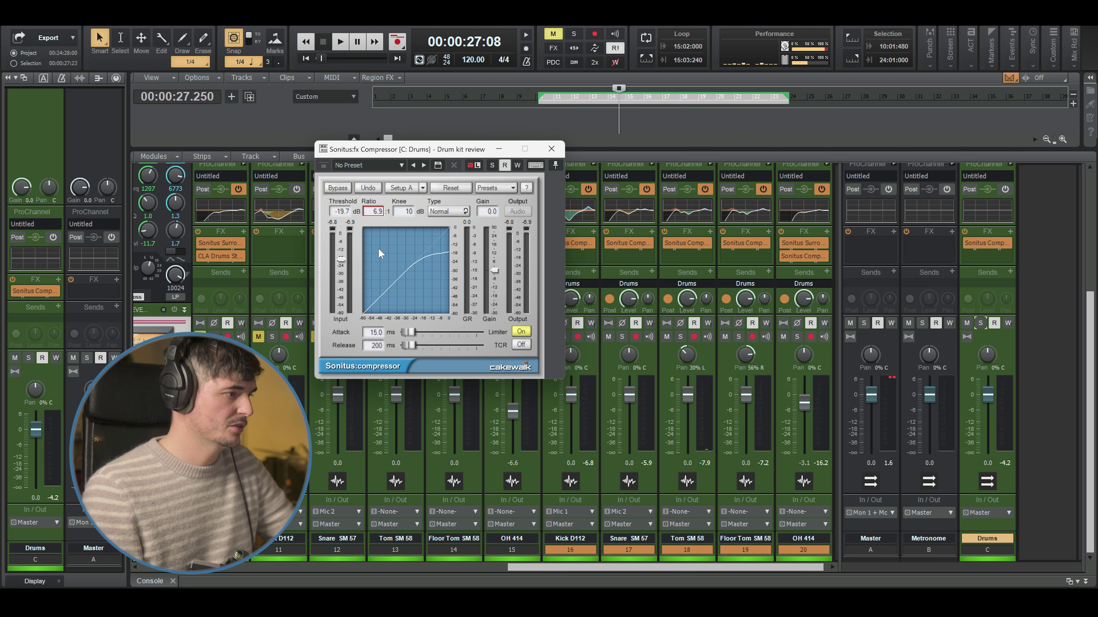
{"action": "left_click_drag", "start_coordinate": [379, 249], "coordinate": [377, 242]}
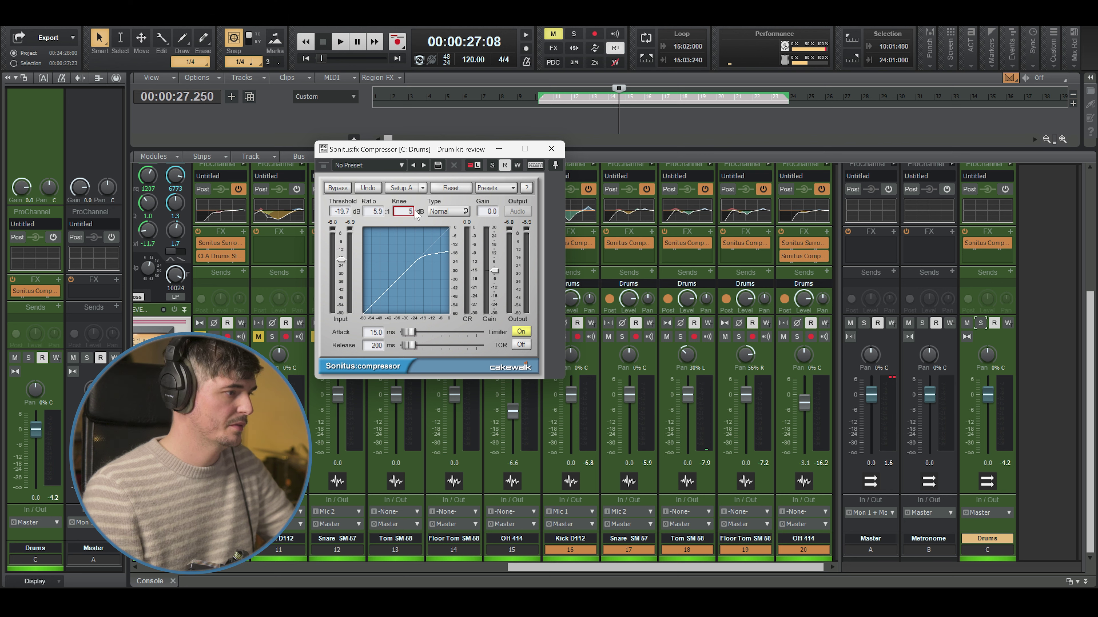
{"action": "key", "text": "space"}
{"action": "left_click_drag", "start_coordinate": [415, 259], "coordinate": [432, 284]}
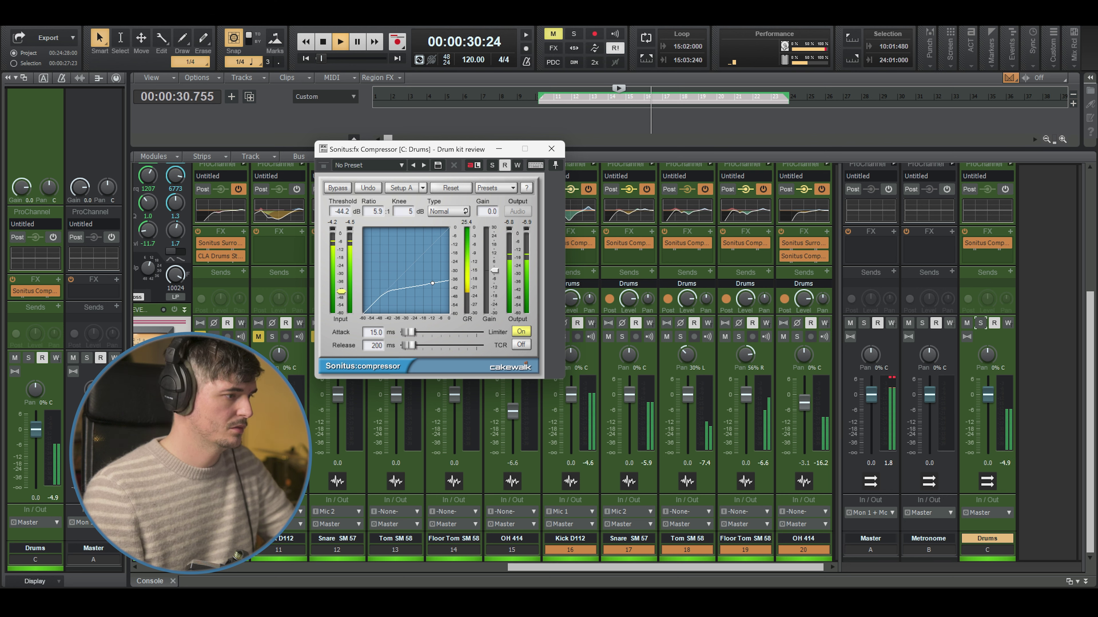
Solo the Drums bus and set its compressor to -39.8 dB threshold, 13.9 dB gain and 7.0 ms attack during playback
{"action": "left_click", "coordinate": [980, 323]}
{"action": "key", "text": "space"}
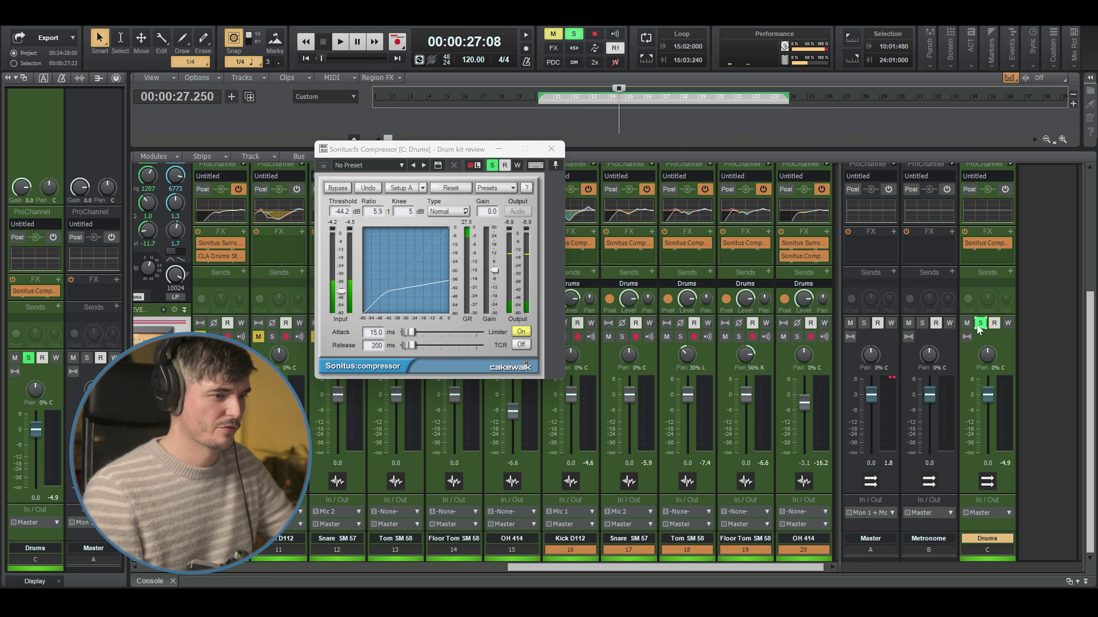
{"action": "key", "text": "space"}
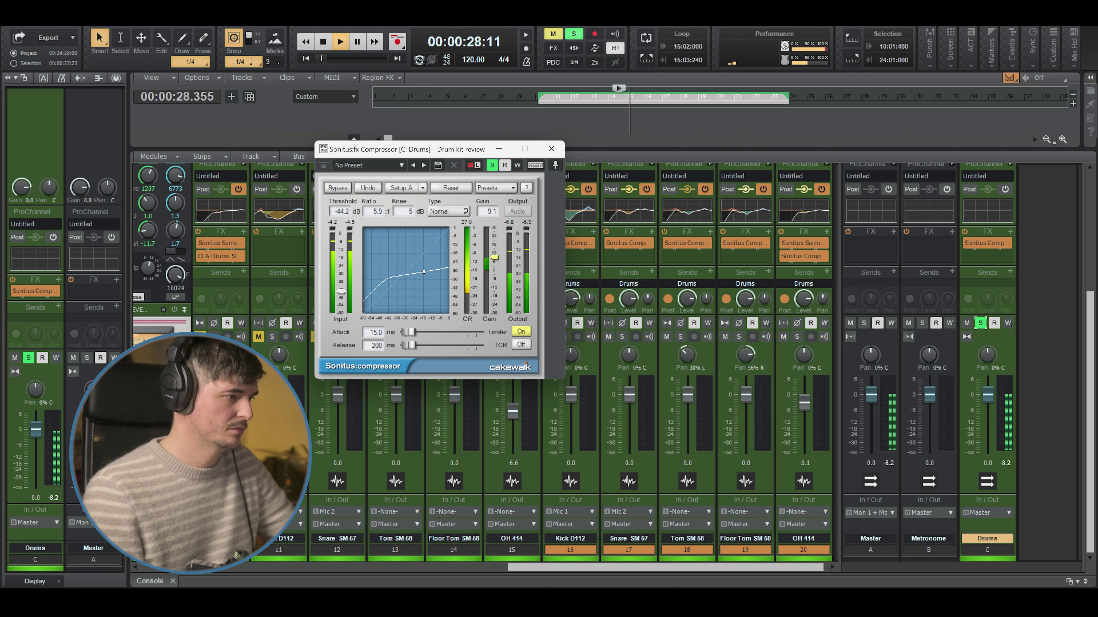
{"action": "left_click_drag", "start_coordinate": [413, 270], "coordinate": [417, 261]}
{"action": "left_click_drag", "start_coordinate": [410, 332], "coordinate": [405, 333]}
{"action": "key", "text": "space"}
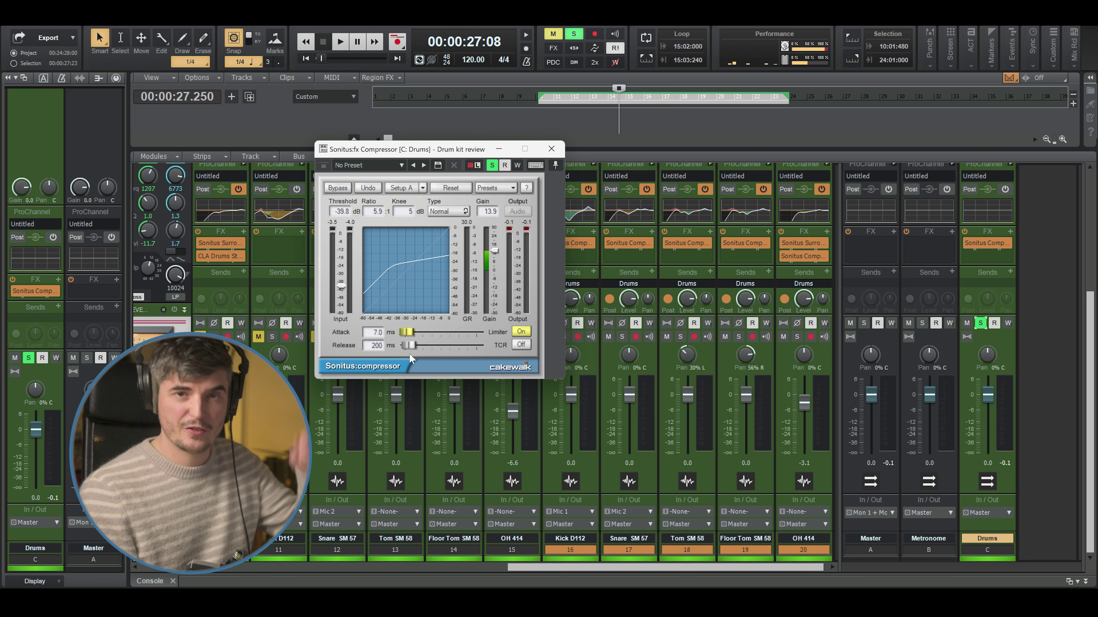
Set the compressor's release to 106 ms and threshold to about -35.1 dB while auditioning, and close the plug-in
{"action": "key", "text": "space"}
{"action": "left_click_drag", "start_coordinate": [404, 345], "coordinate": [405, 345]}
{"action": "key", "text": "space"}
{"action": "left_click_drag", "start_coordinate": [341, 288], "coordinate": [342, 279]}
{"action": "key", "text": "space"}
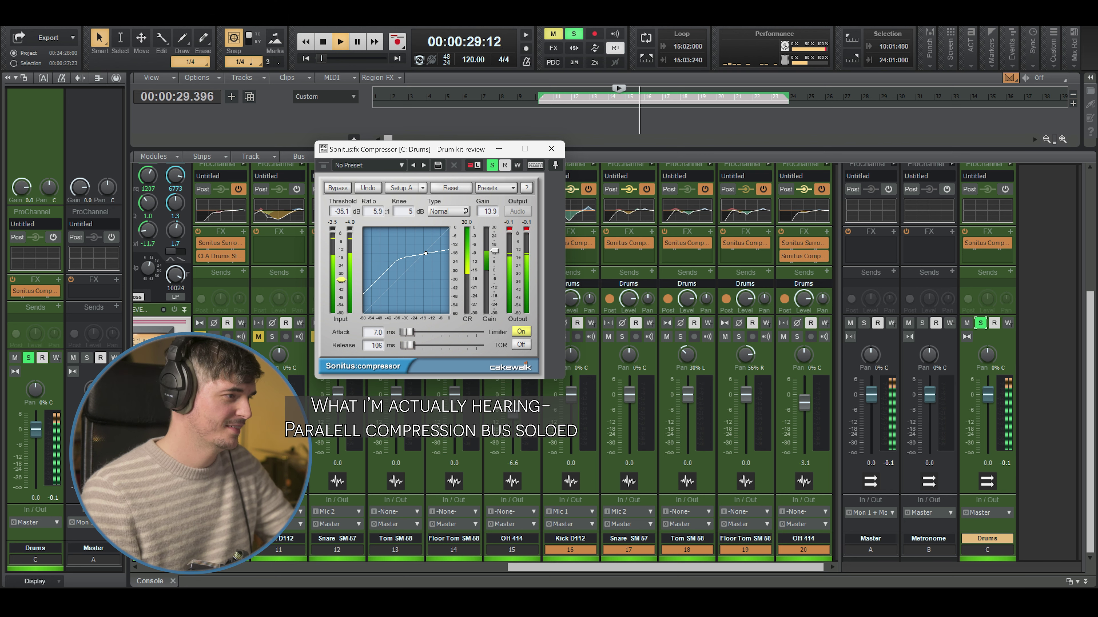
{"action": "left_click", "coordinate": [552, 149]}
Lower the Drums send levels on the kick, snare, tom and overhead tracks during playback, with OH 414 at about -7.1
{"action": "key", "text": "space"}
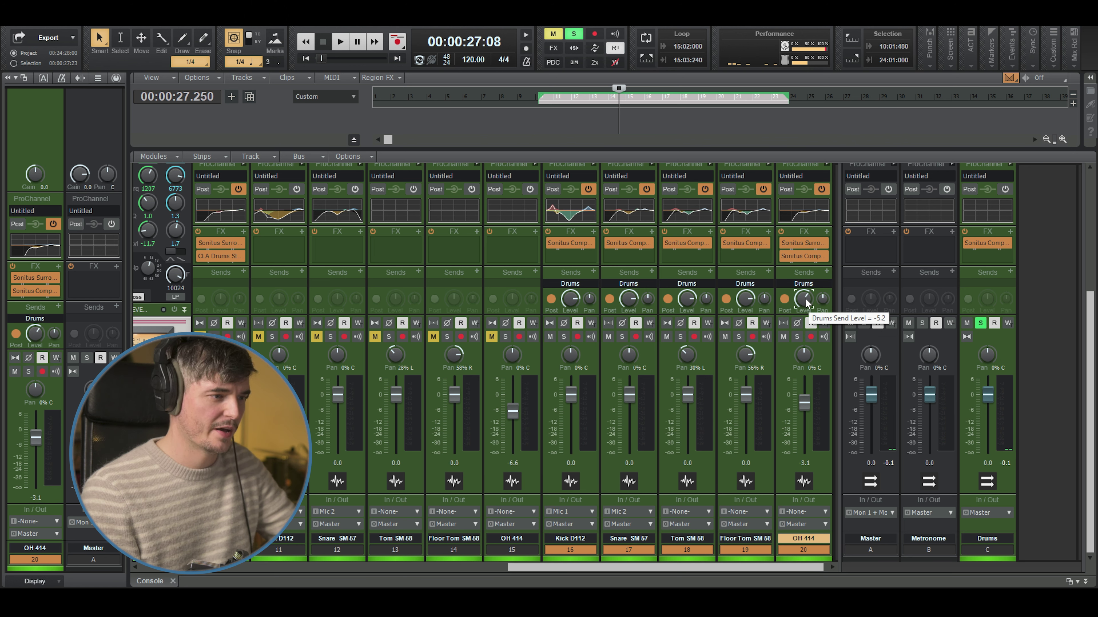
{"action": "key", "text": "space"}
{"action": "left_click_drag", "start_coordinate": [804, 302], "coordinate": [805, 308]}
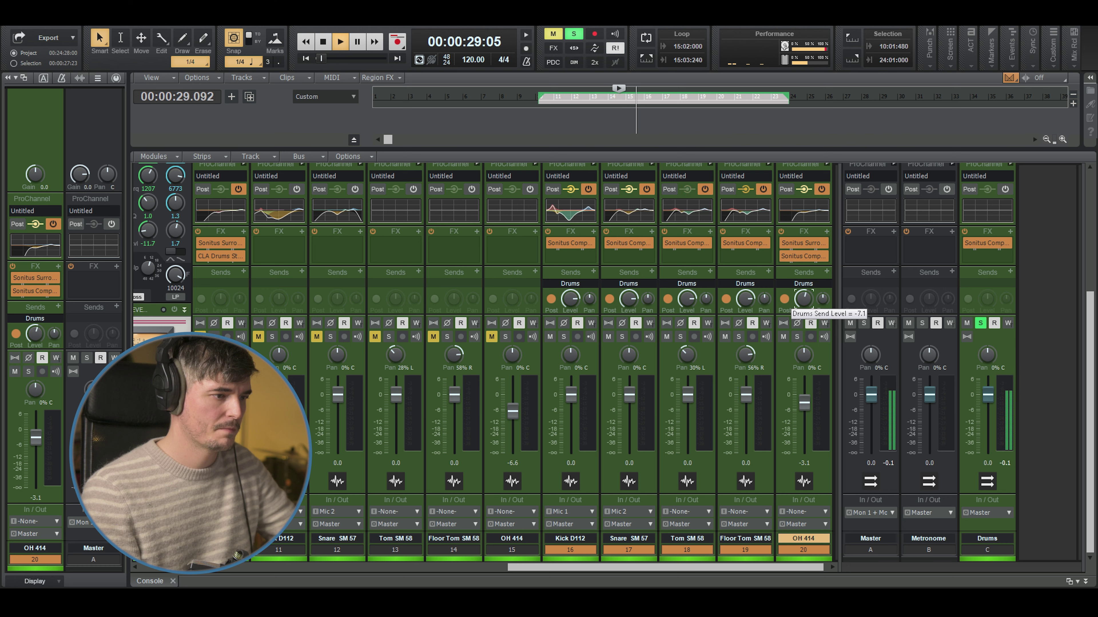
{"action": "key", "text": "space"}
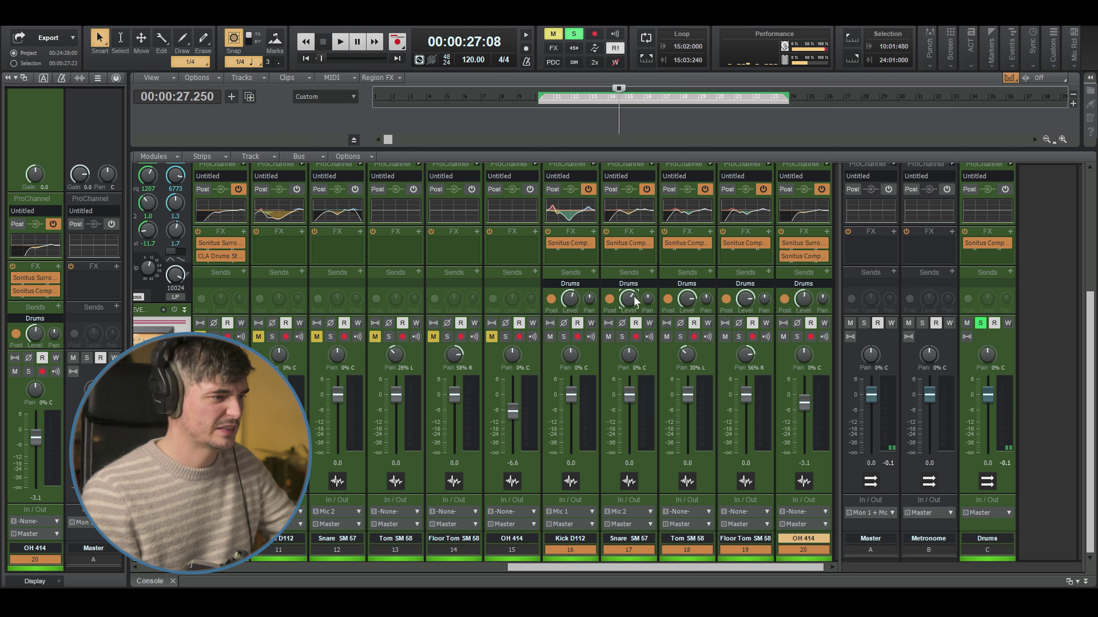
{"action": "key", "text": "space"}
{"action": "key", "text": "space"}
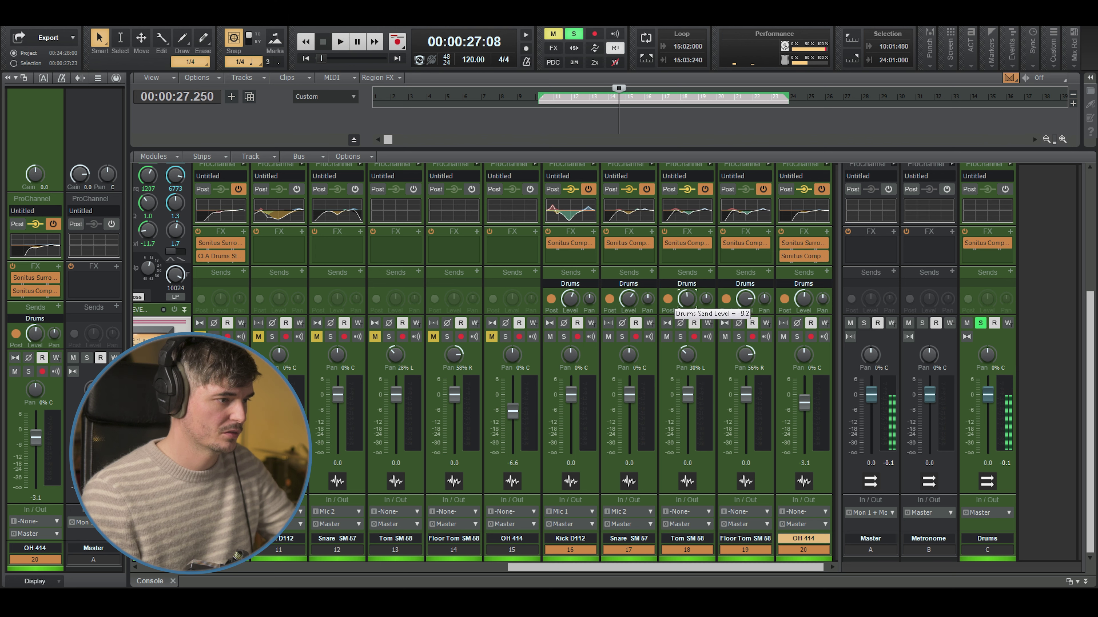
Pan the Drums sends of tracks 18 and 19 left and right to match their tracks, and fine-tune the Tom send level
{"action": "left_click", "coordinate": [706, 299]}
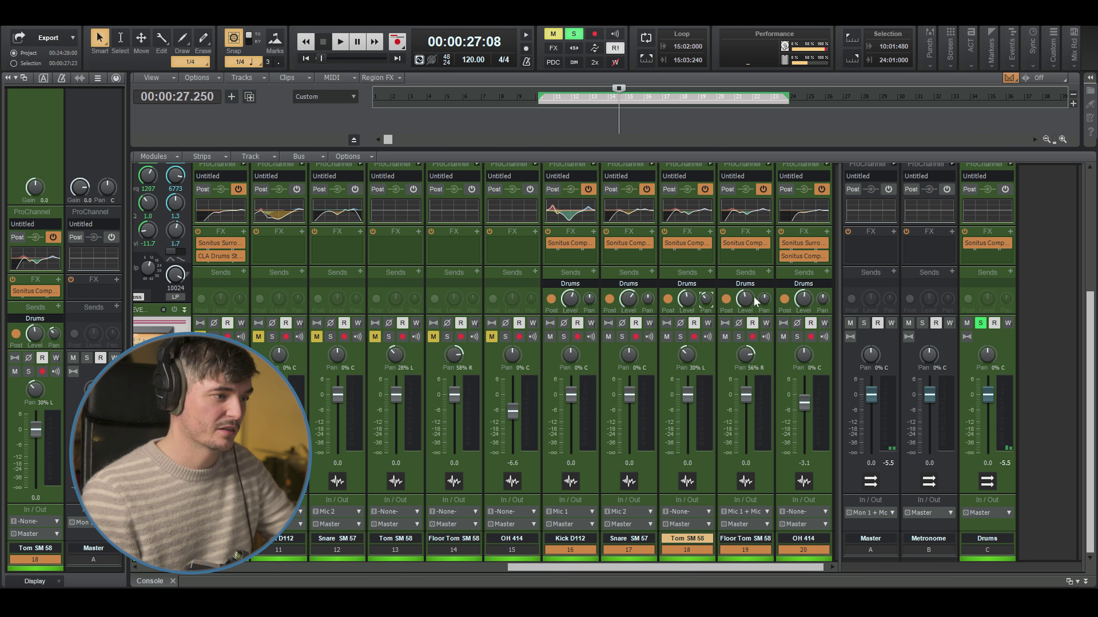
{"action": "mouse_move", "coordinate": [764, 299]}
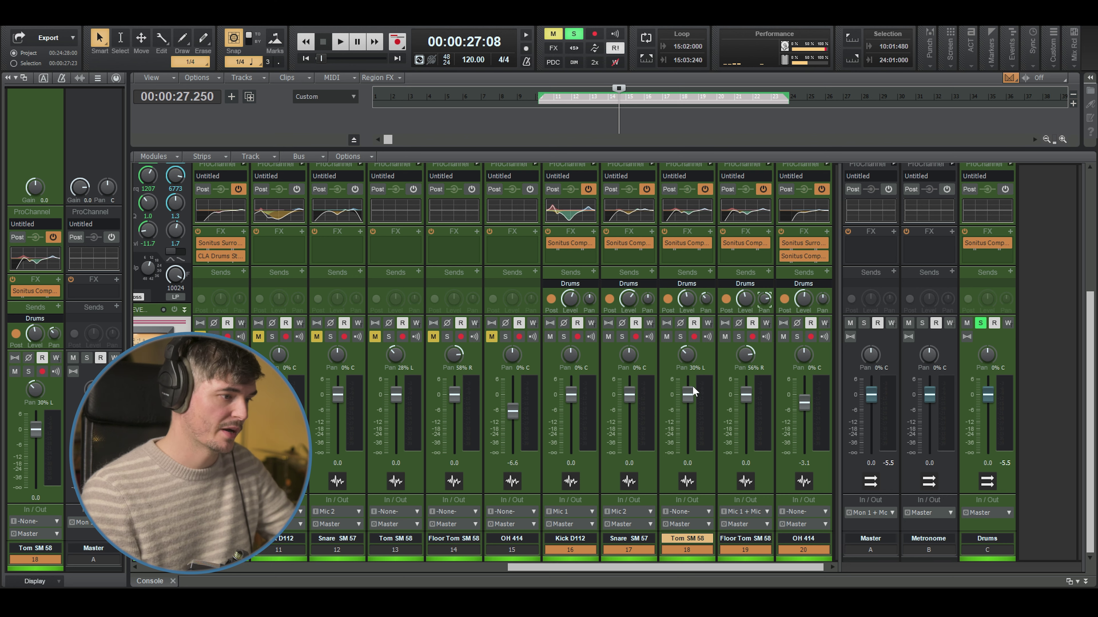
{"action": "key", "text": "space"}
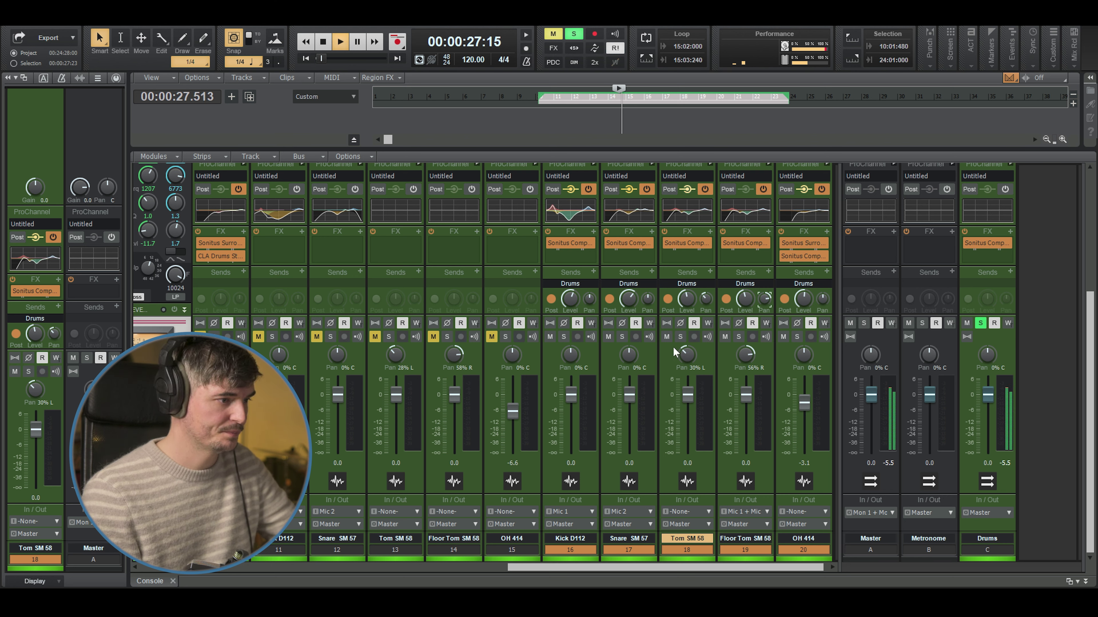
{"action": "left_click", "coordinate": [685, 300]}
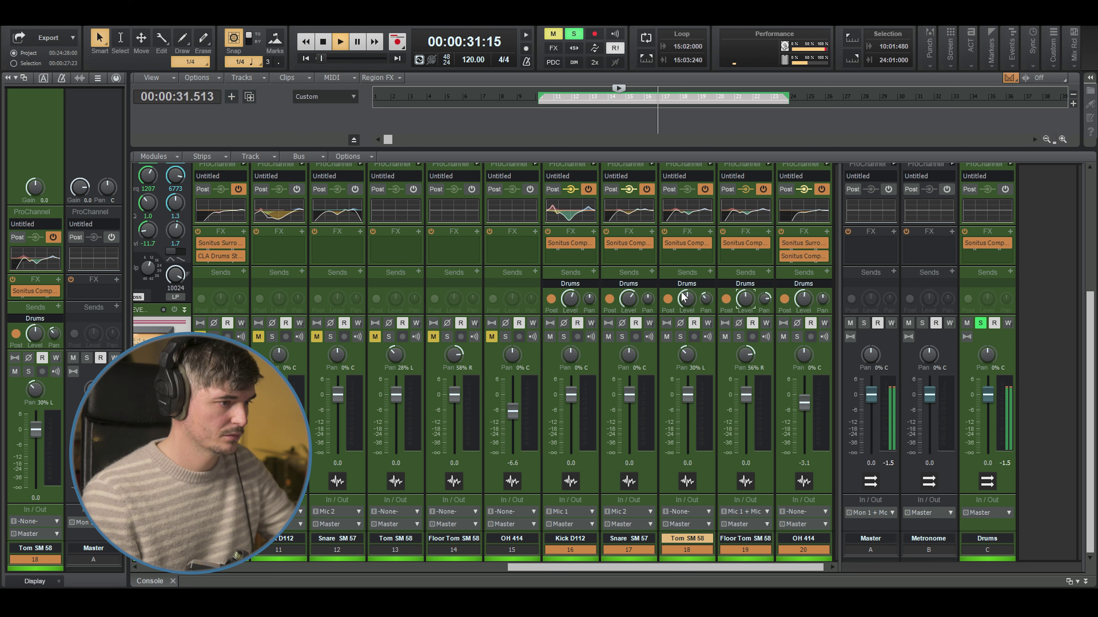
{"action": "scroll", "coordinate": [745, 298], "scroll_direction": "up", "scroll_amount": 2}
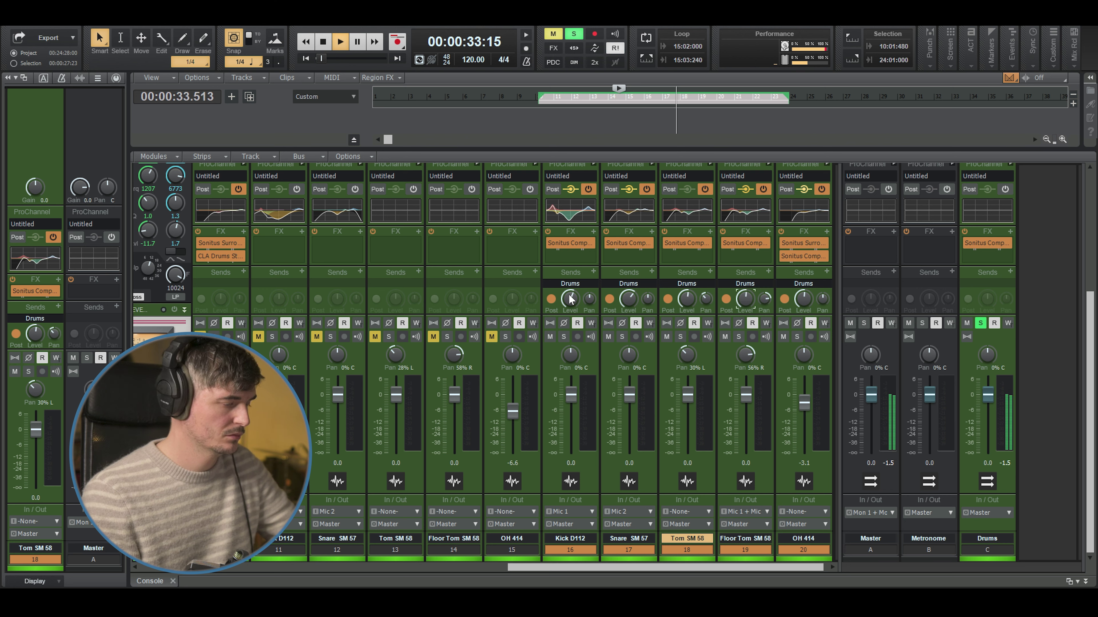
{"action": "key", "text": "space"}
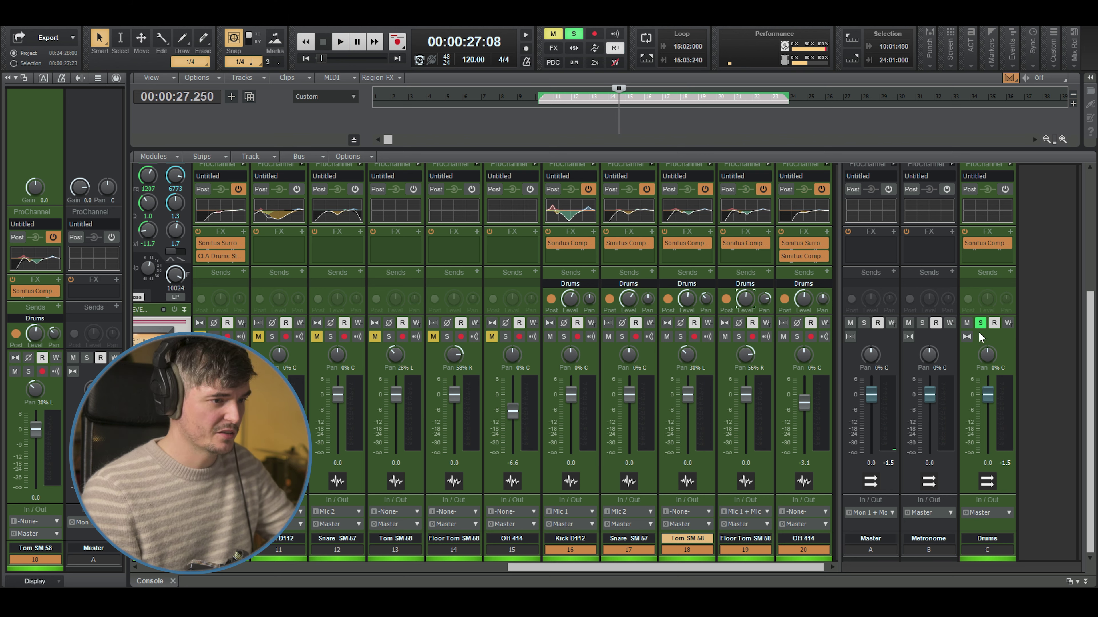
Unsolo the Drums bus and blend it under the dry drums during playback with its fader at about -7.8 dB
{"action": "left_click", "coordinate": [980, 323]}
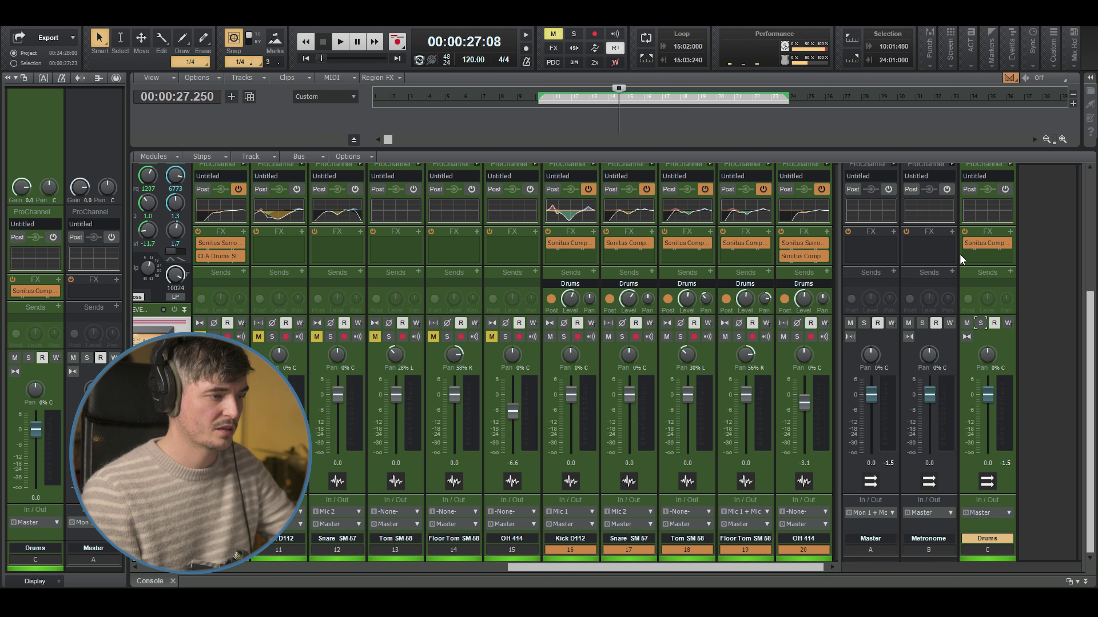
{"action": "key", "text": "space"}
{"action": "key", "text": "space"}
{"action": "left_click_drag", "start_coordinate": [987, 398], "coordinate": [990, 438]}
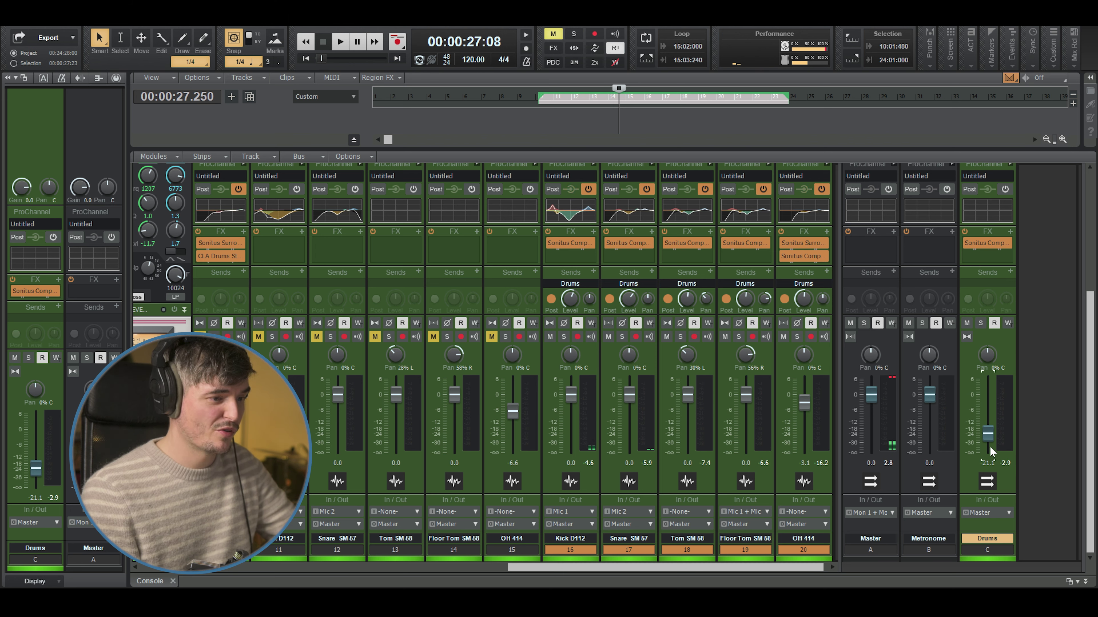
{"action": "left_click_drag", "start_coordinate": [978, 455], "coordinate": [988, 414]}
{"action": "key", "text": "space"}
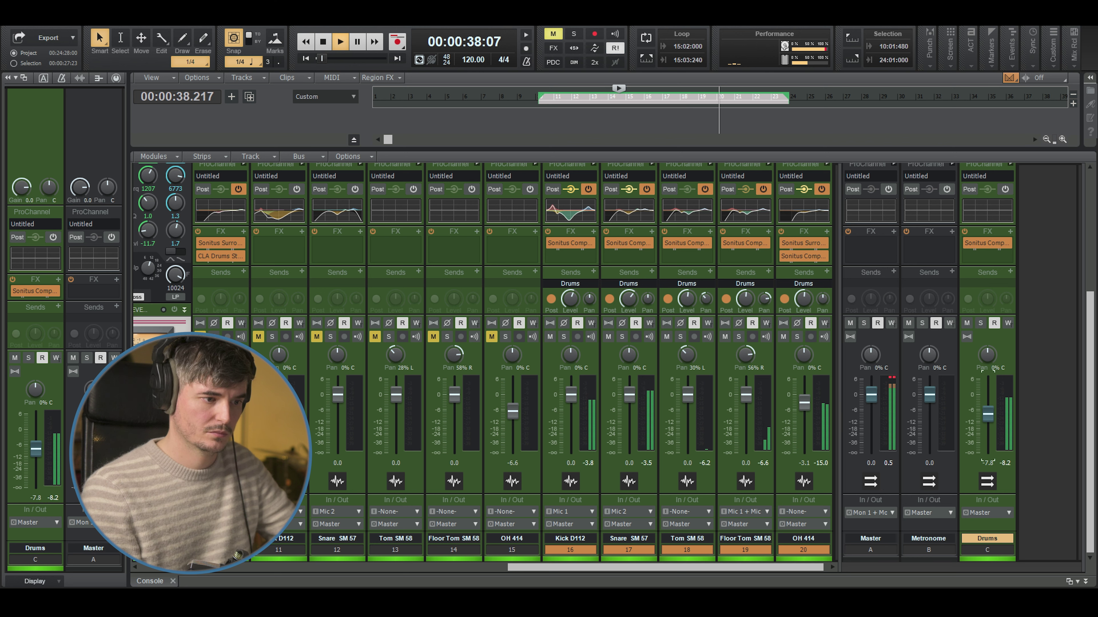
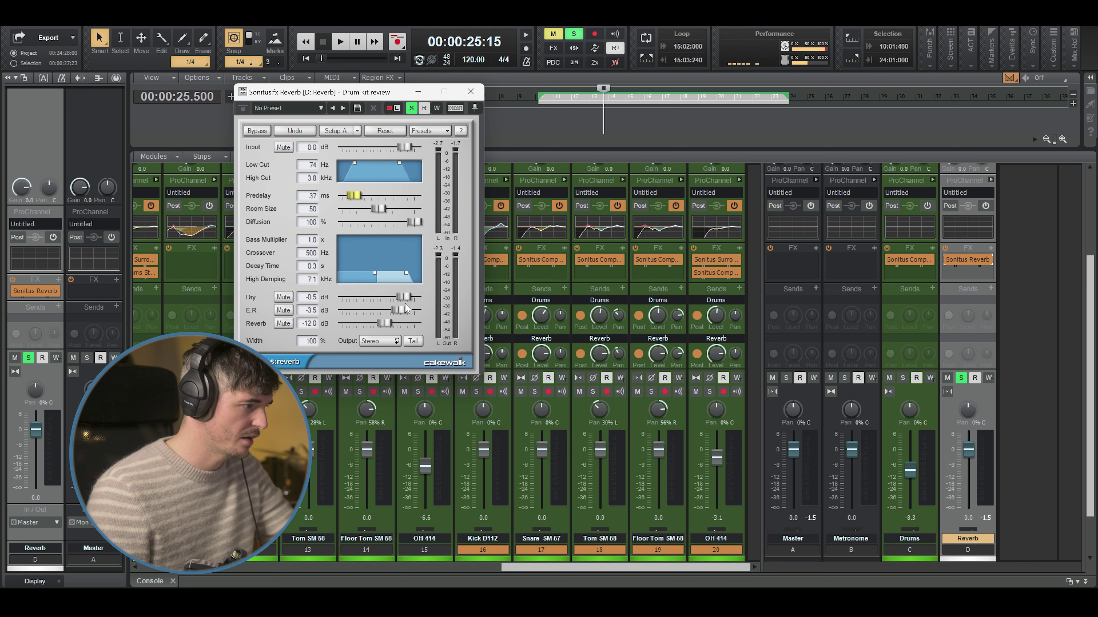
Adjust the Reverb bus plug-in during playback to room size 65, high cut 4.2 kHz, width 134%, decay 0.3 s and high damping 9.9 kHz
{"action": "key", "text": "space"}
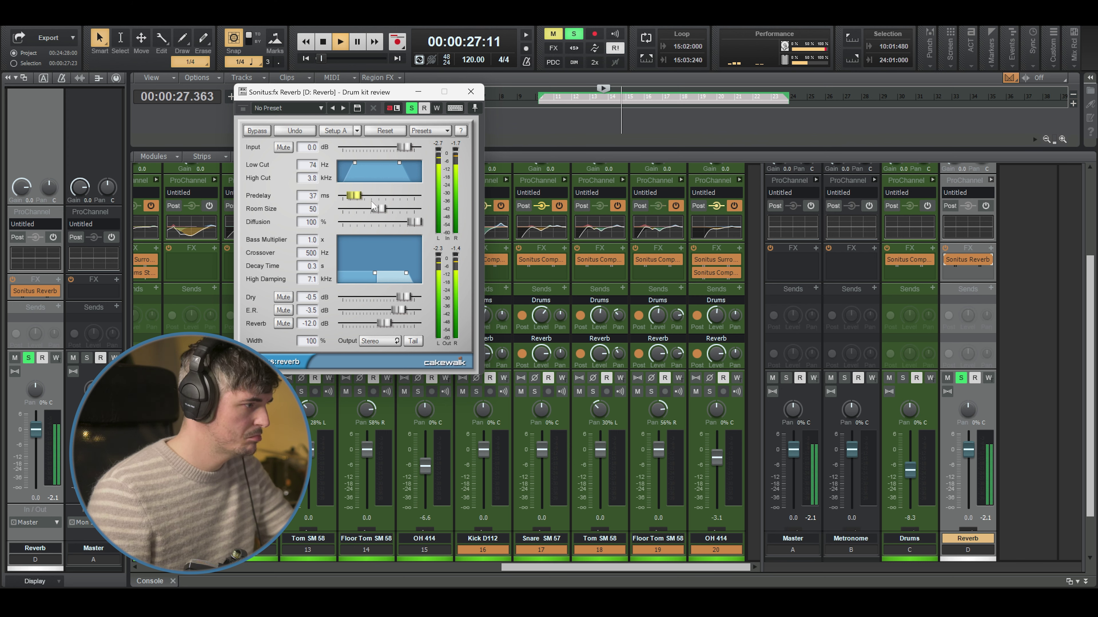
{"action": "left_click_drag", "start_coordinate": [375, 208], "coordinate": [371, 210]}
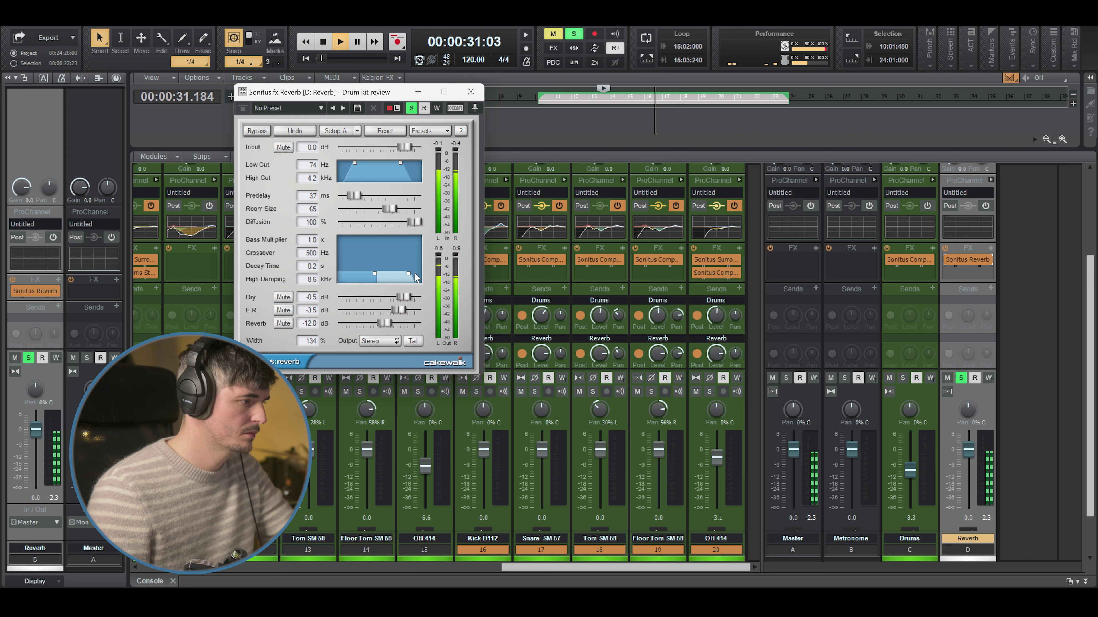
{"action": "left_click_drag", "start_coordinate": [408, 273], "coordinate": [409, 272]}
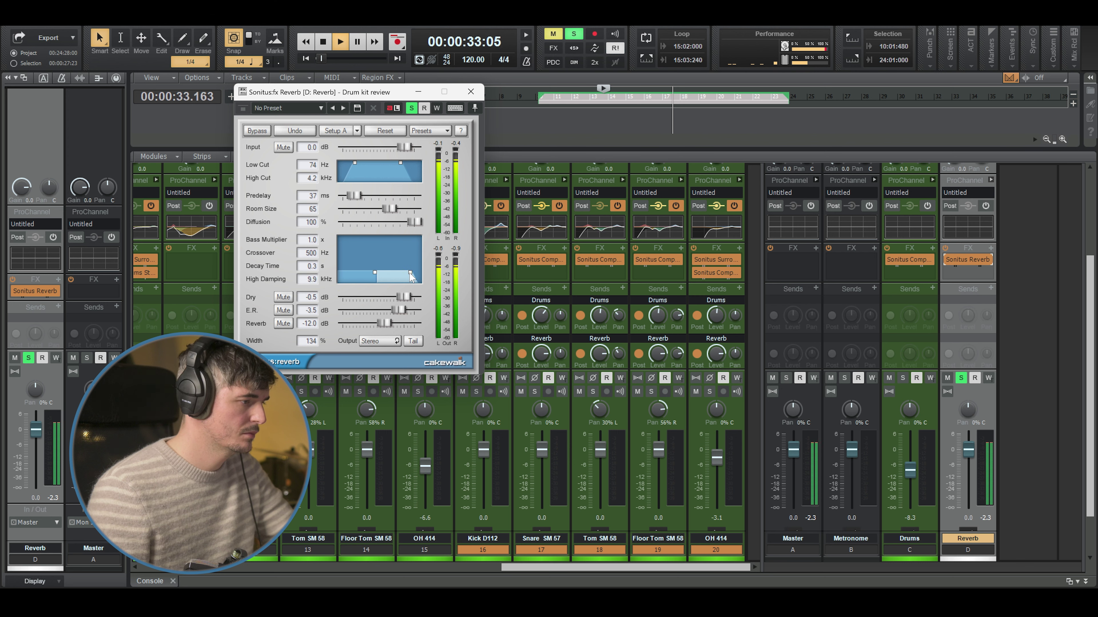
{"action": "key", "text": "space"}
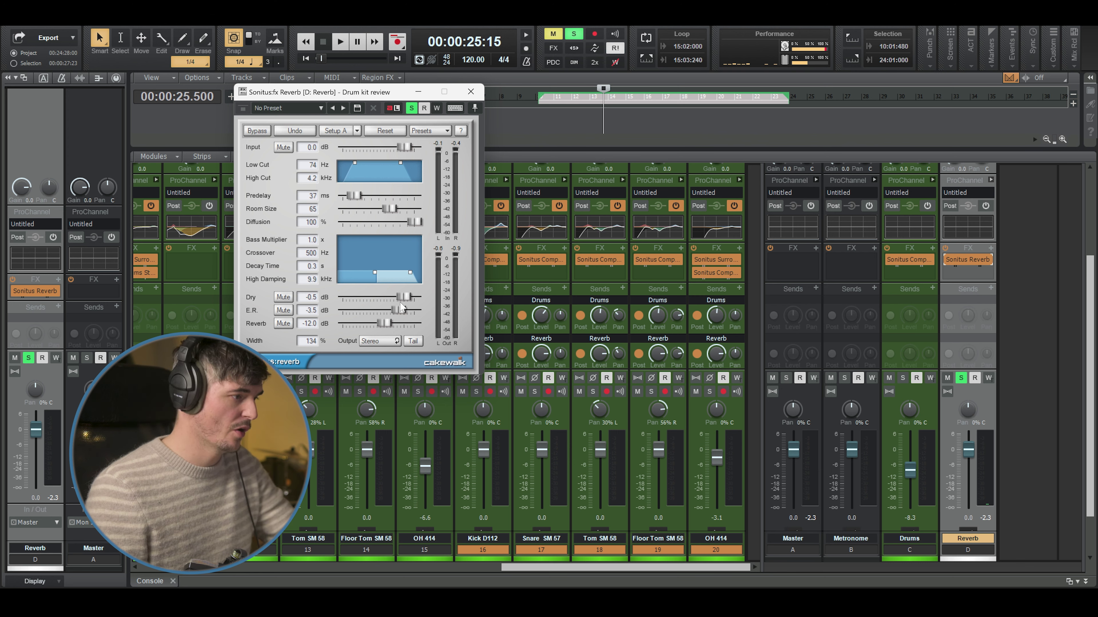
Set the reverb's dry level to -Inf and its reverb level to -3.8 dB while auditioning, and close the plug-in
{"action": "left_click_drag", "start_coordinate": [403, 298], "coordinate": [344, 297]}
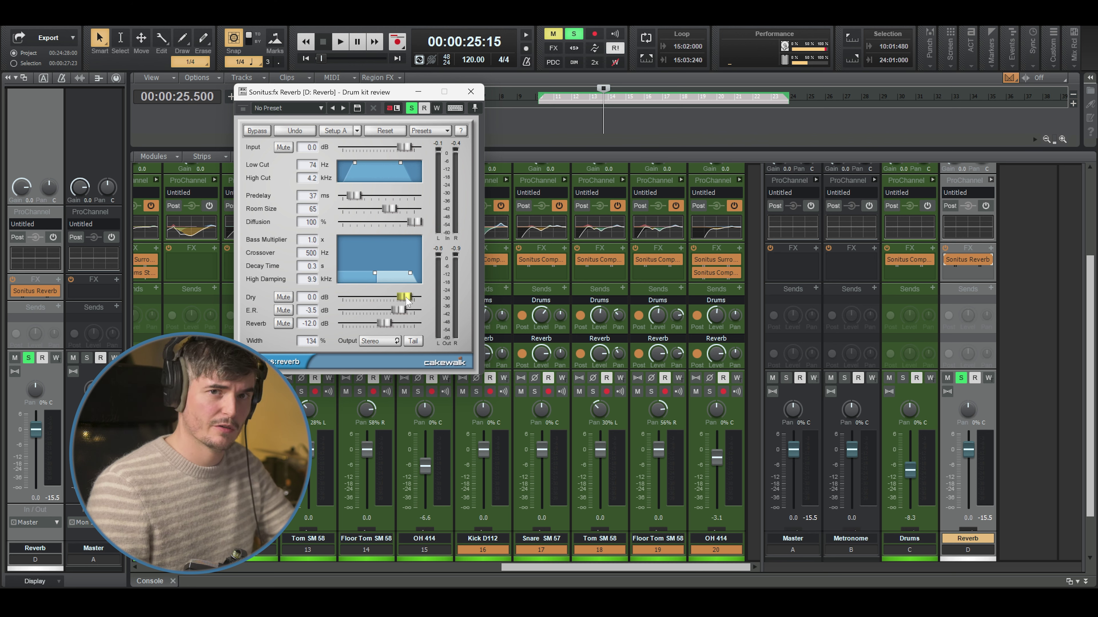
{"action": "left_click_drag", "start_coordinate": [405, 299], "coordinate": [344, 297]}
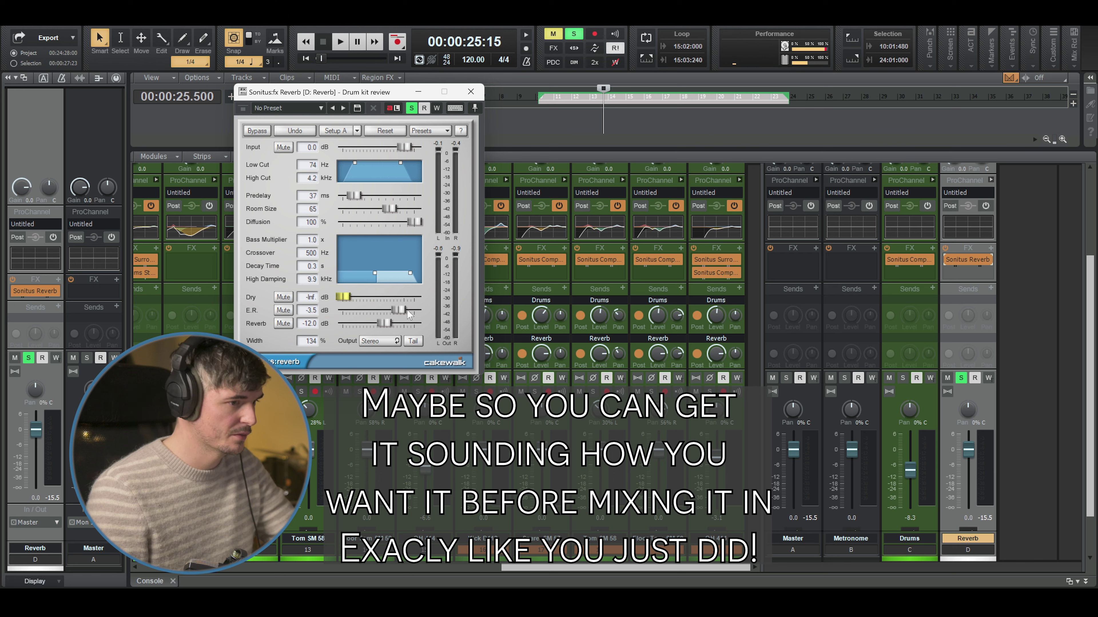
{"action": "key", "text": "space"}
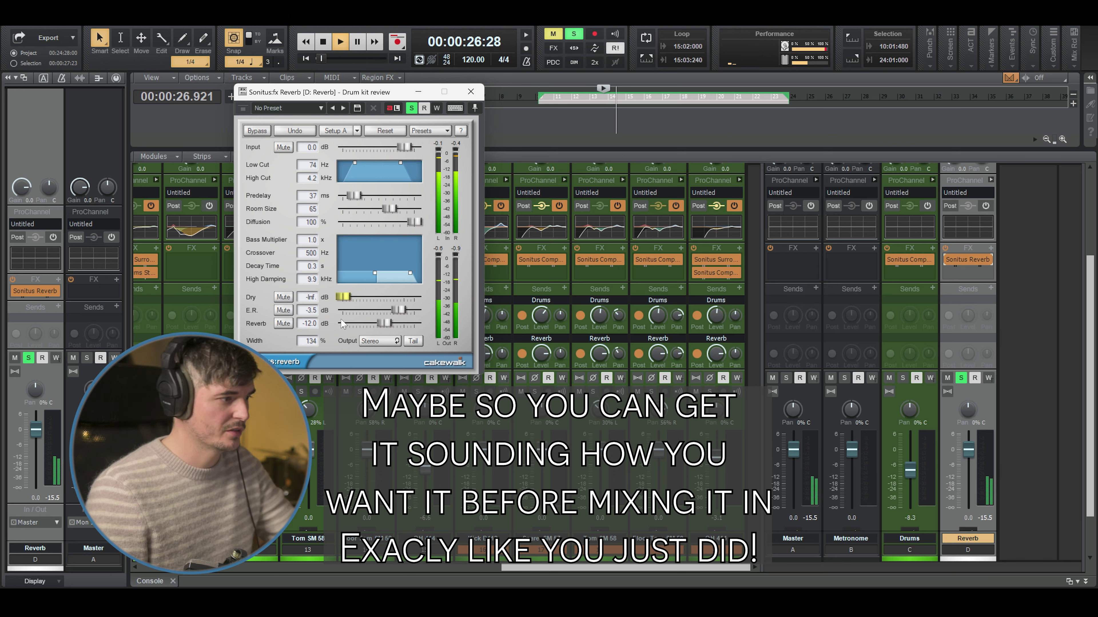
{"action": "left_click_drag", "start_coordinate": [385, 323], "coordinate": [398, 324]}
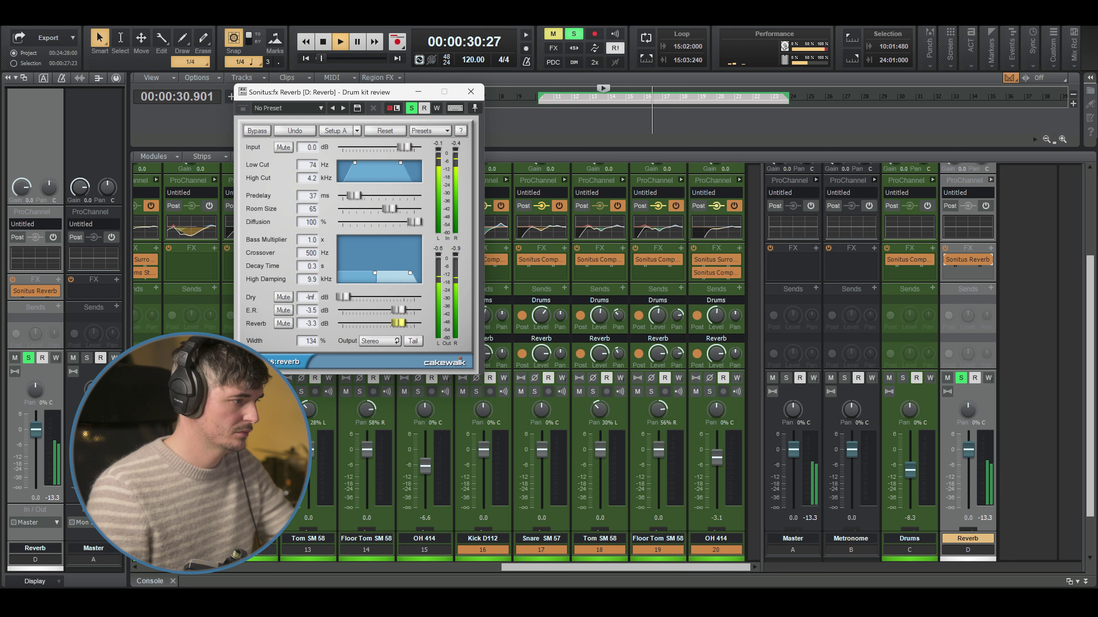
{"action": "key", "text": "space"}
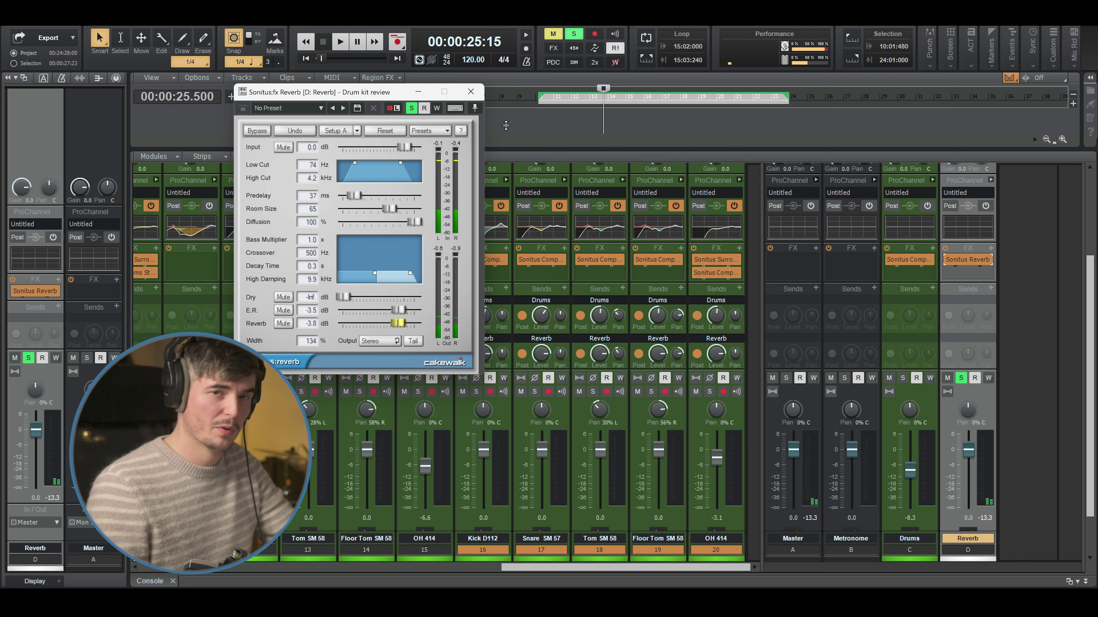
{"action": "left_click", "coordinate": [470, 91]}
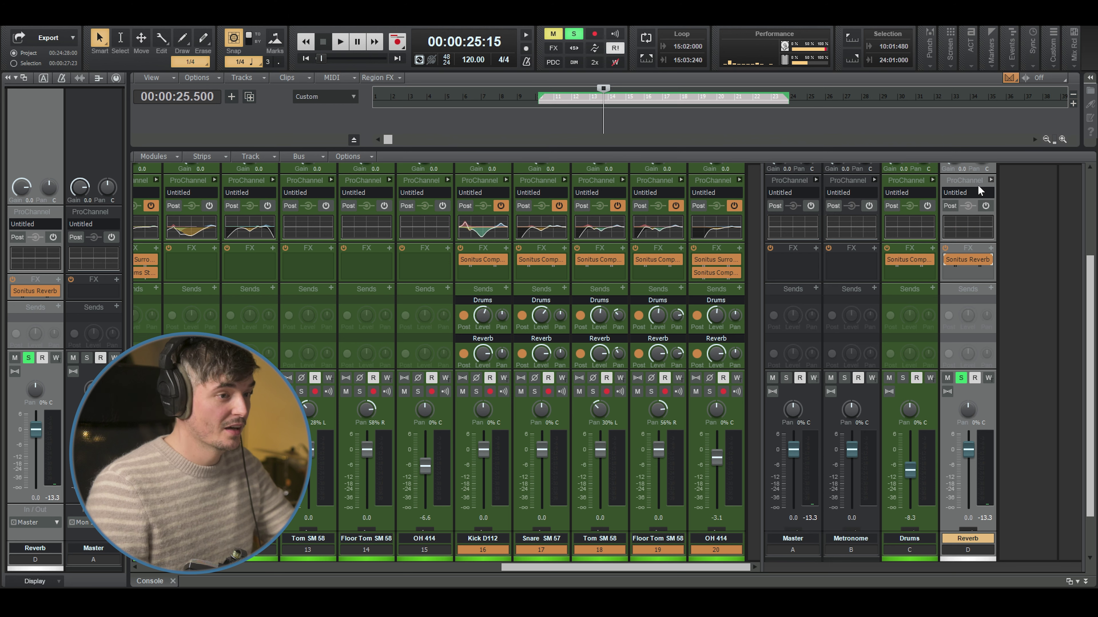
Open the Reverb bus's QuadCurve Equalizer and enable its high-pass and low-pass filters
{"action": "left_click", "coordinate": [990, 180]}
{"action": "double_click", "coordinate": [1050, 227]}
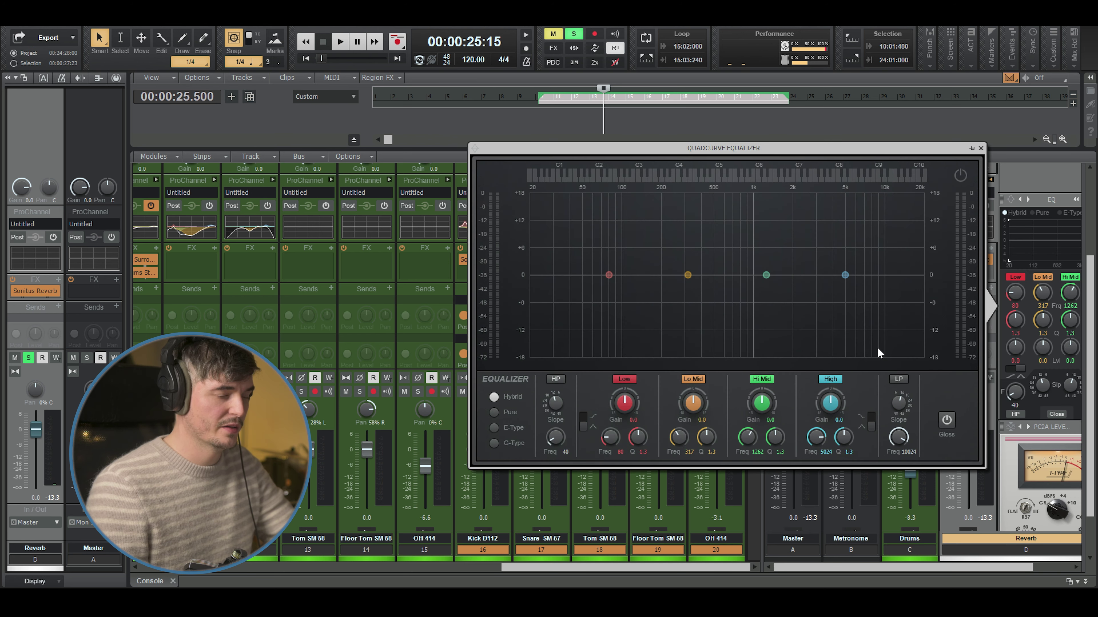
{"action": "left_click", "coordinate": [556, 379]}
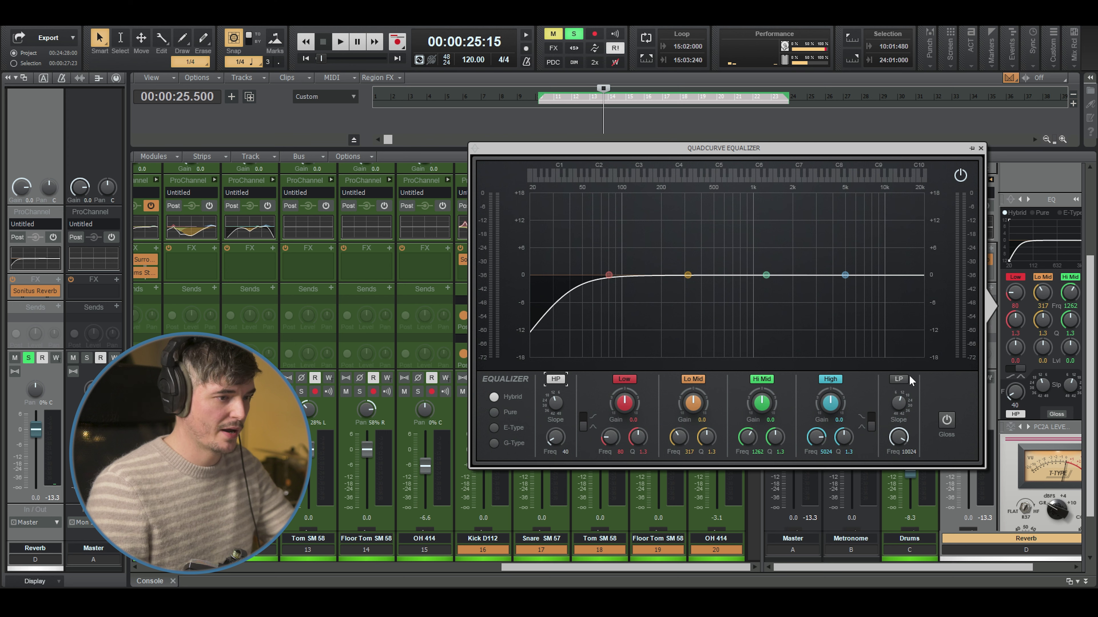
{"action": "left_click", "coordinate": [900, 379]}
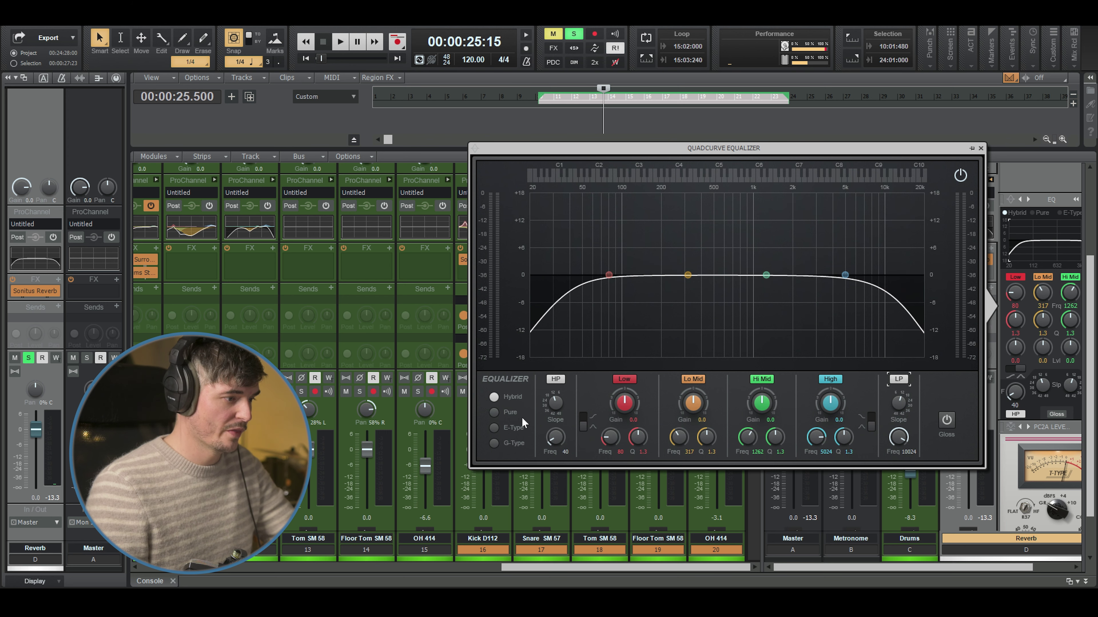
Steepen the high-pass slope during playback, set the high-pass to 265 Hz and the low-pass to 13415 Hz, and close the equalizer
{"action": "key", "text": "space"}
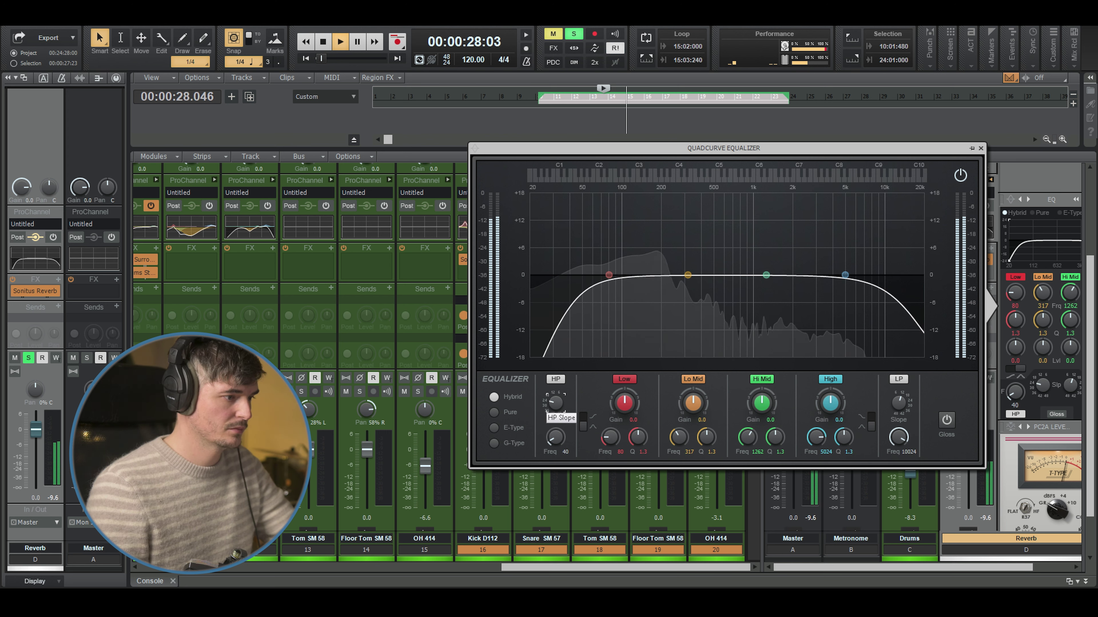
{"action": "scroll", "coordinate": [560, 459], "scroll_direction": "up", "scroll_amount": 5}
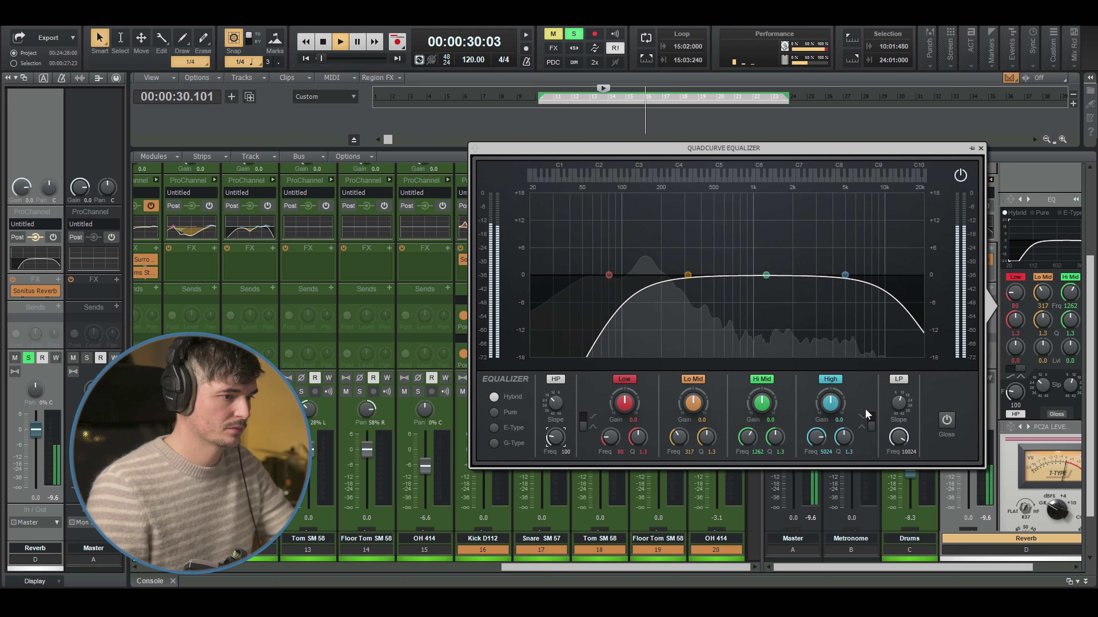
{"action": "key", "text": "space"}
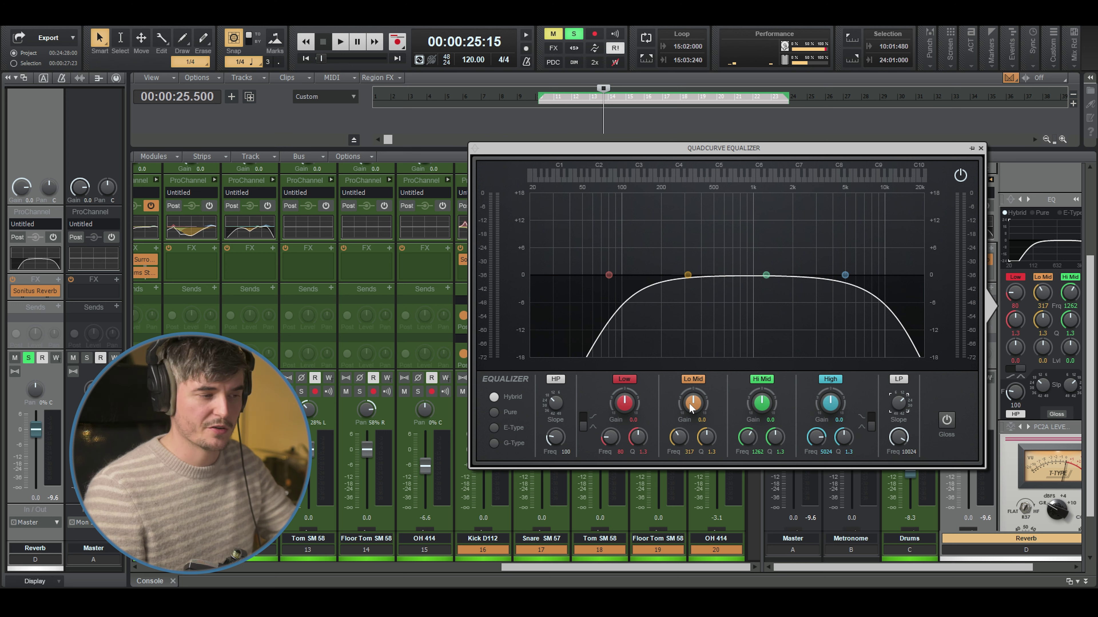
{"action": "left_click_drag", "start_coordinate": [898, 438], "coordinate": [898, 435]}
{"action": "key", "text": "space"}
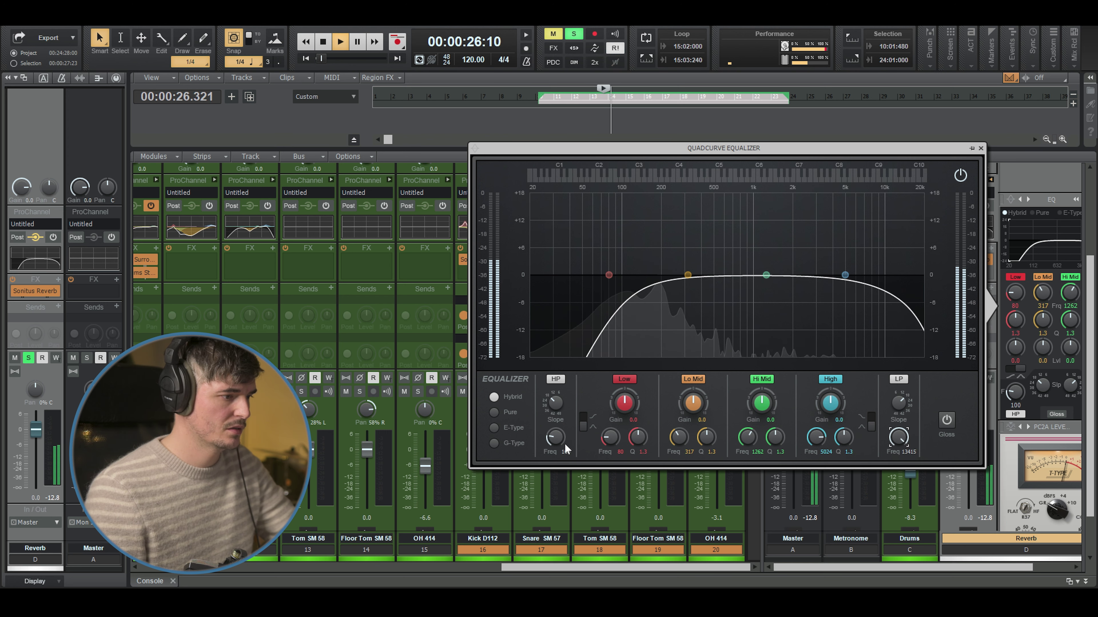
{"action": "left_click_drag", "start_coordinate": [560, 437], "coordinate": [576, 437]}
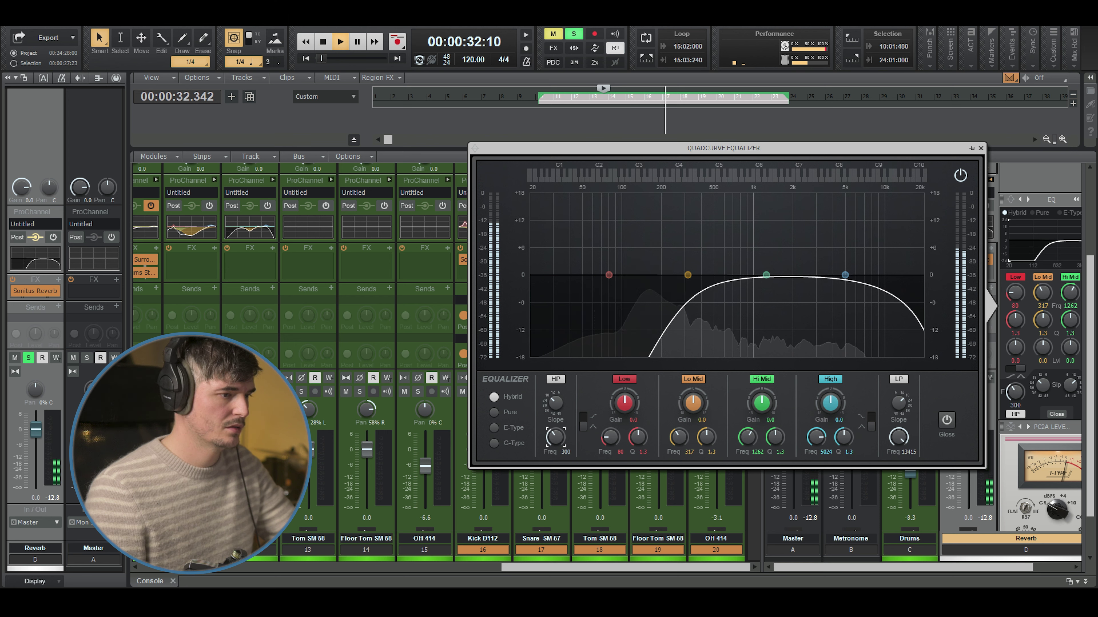
{"action": "key", "text": "space"}
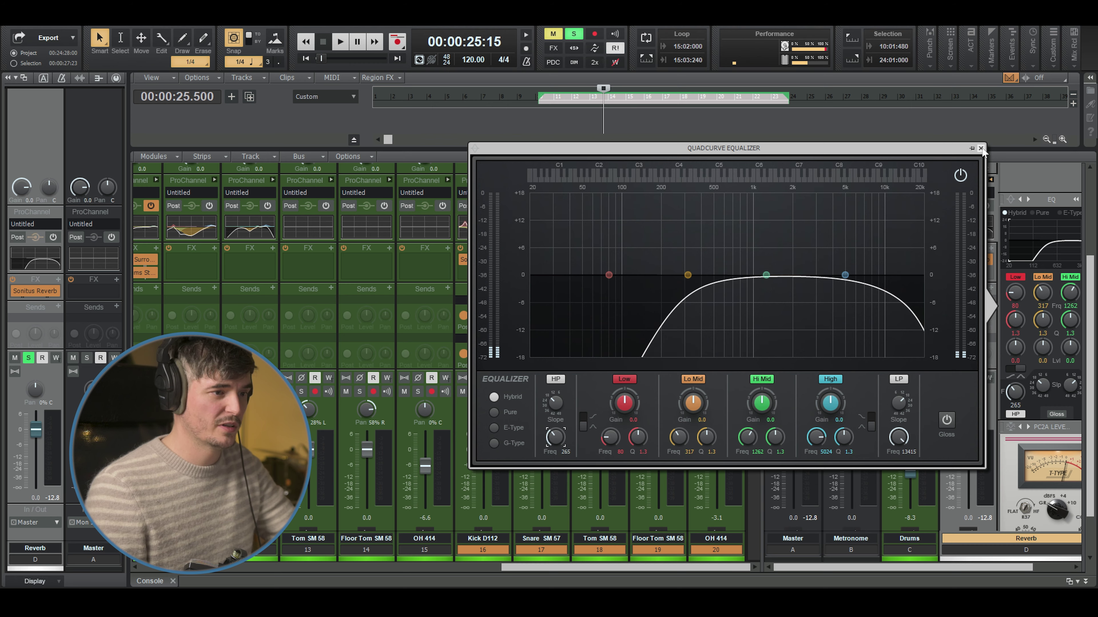
{"action": "left_click", "coordinate": [980, 147]}
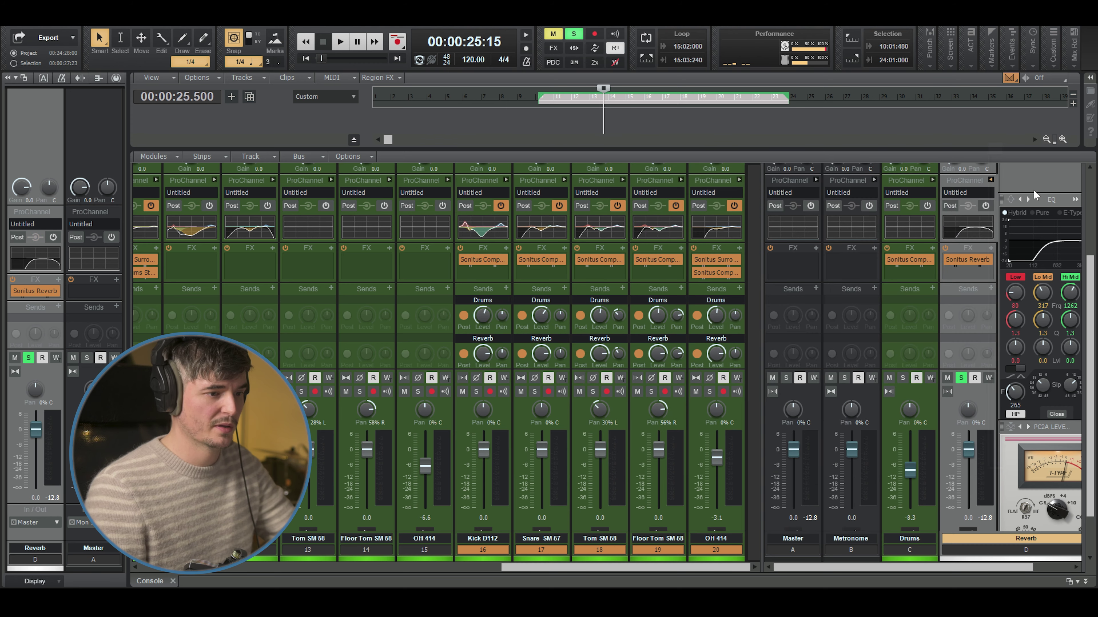
Insert a Sonitus Compressor after the reverb on the Reverb bus and set its ratio to 2.8:1
{"action": "right_click", "coordinate": [959, 271]}
{"action": "mouse_move", "coordinate": [931, 300]}
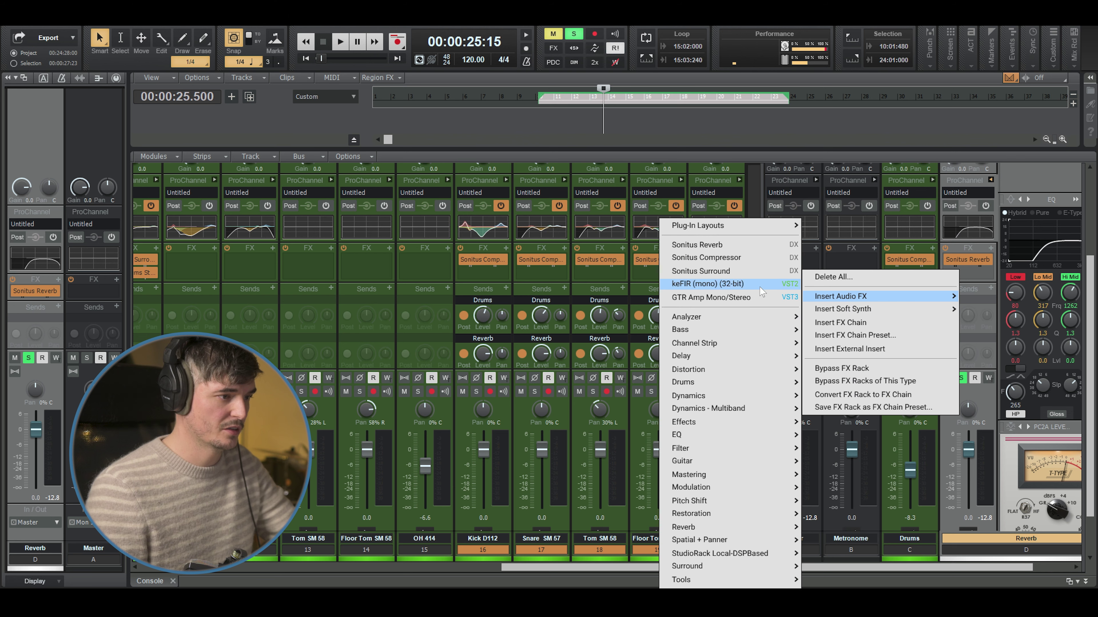
{"action": "left_click", "coordinate": [735, 257]}
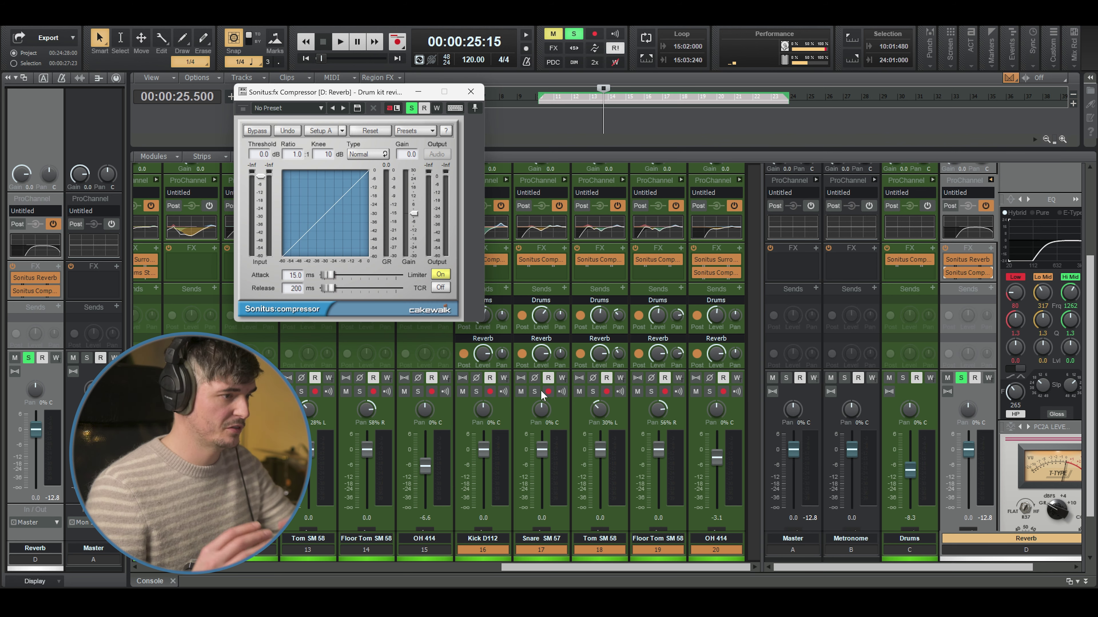
{"action": "left_click_drag", "start_coordinate": [260, 177], "coordinate": [261, 178]}
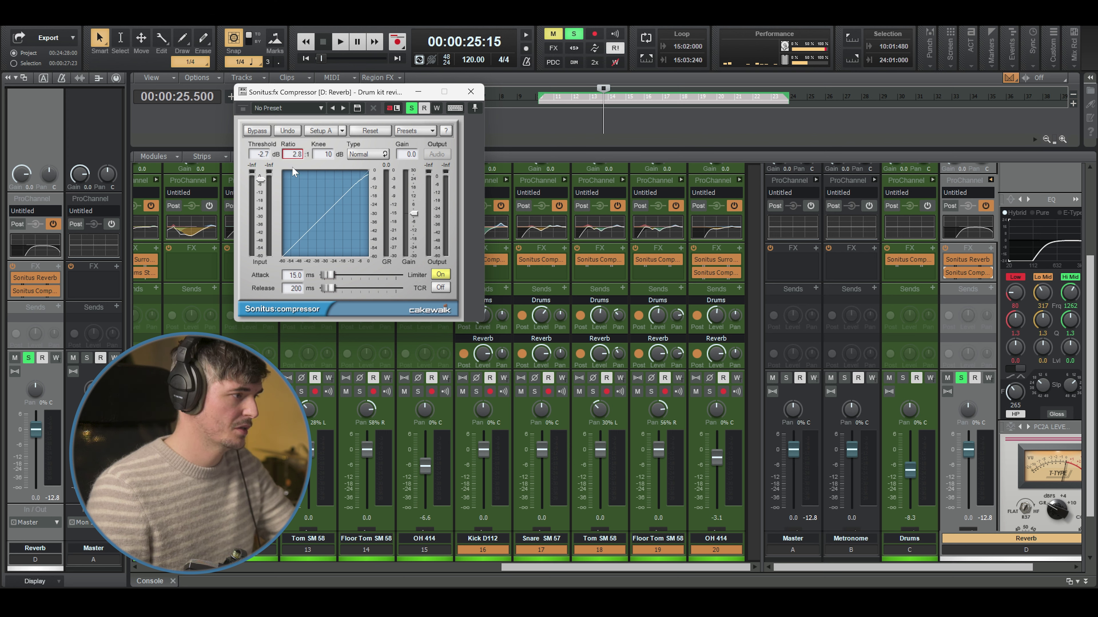
Adjust the compressor during playback to threshold -19.1 dB, gain 5.1 dB, attack 1.7 ms and release 113 ms, and close it
{"action": "key", "text": "space"}
{"action": "left_click_drag", "start_coordinate": [262, 179], "coordinate": [261, 188]}
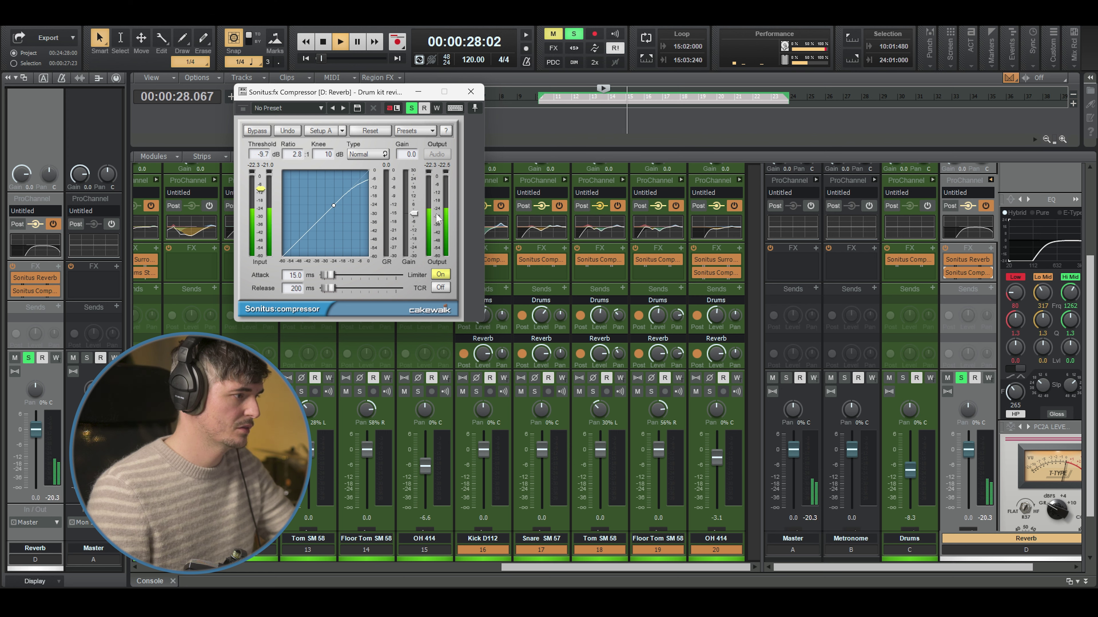
{"action": "left_click_drag", "start_coordinate": [414, 214], "coordinate": [414, 208]}
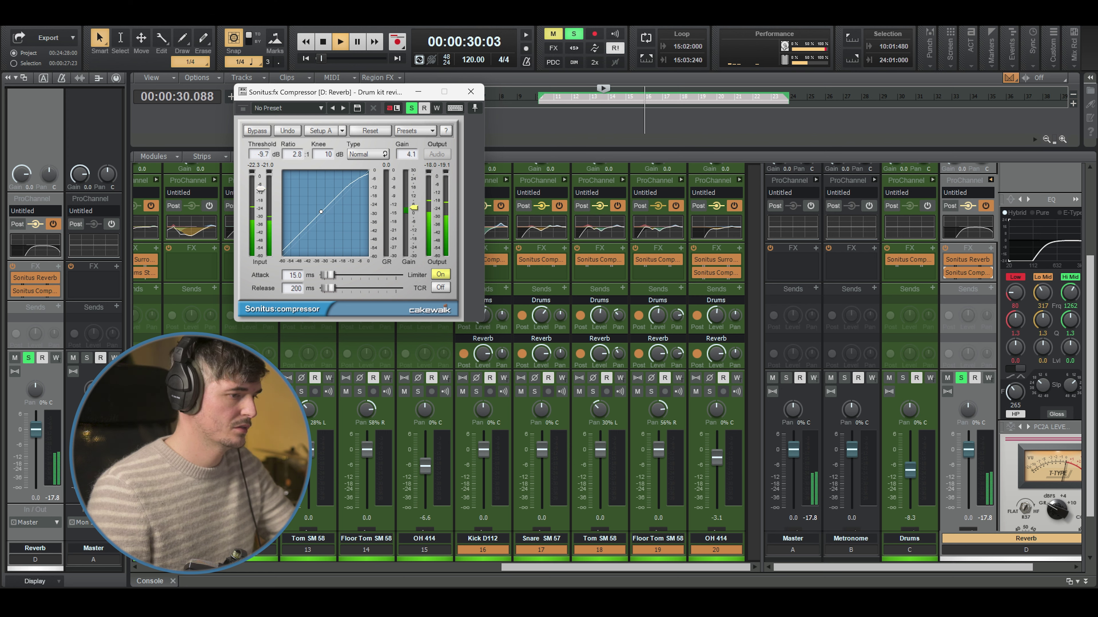
{"action": "left_click_drag", "start_coordinate": [329, 275], "coordinate": [327, 288]}
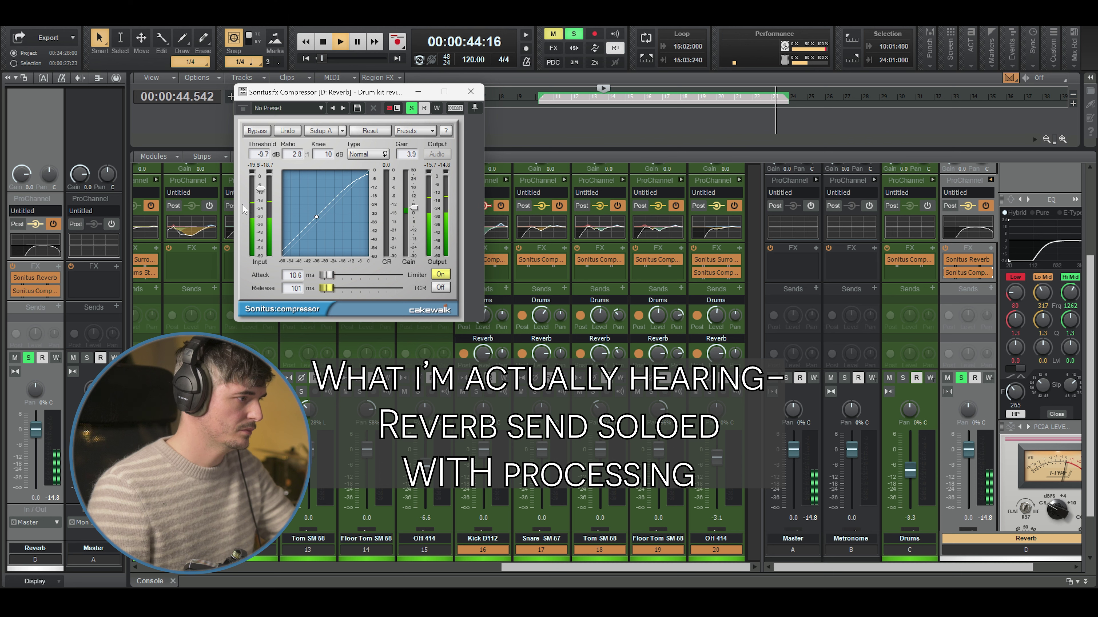
{"action": "left_click_drag", "start_coordinate": [260, 189], "coordinate": [261, 193]}
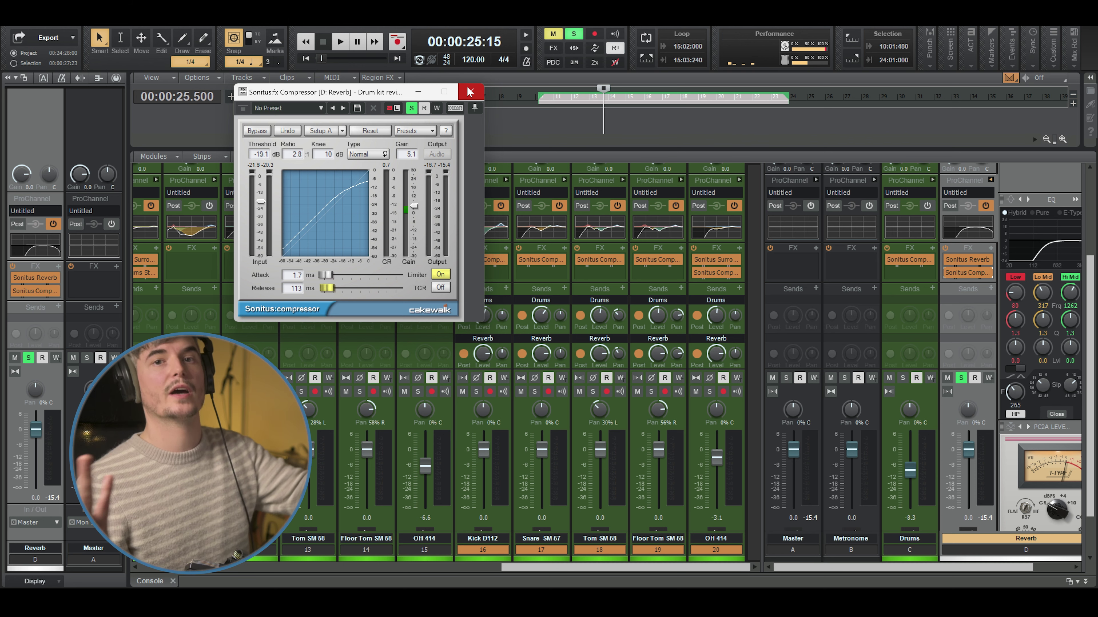
{"action": "left_click", "coordinate": [471, 91]}
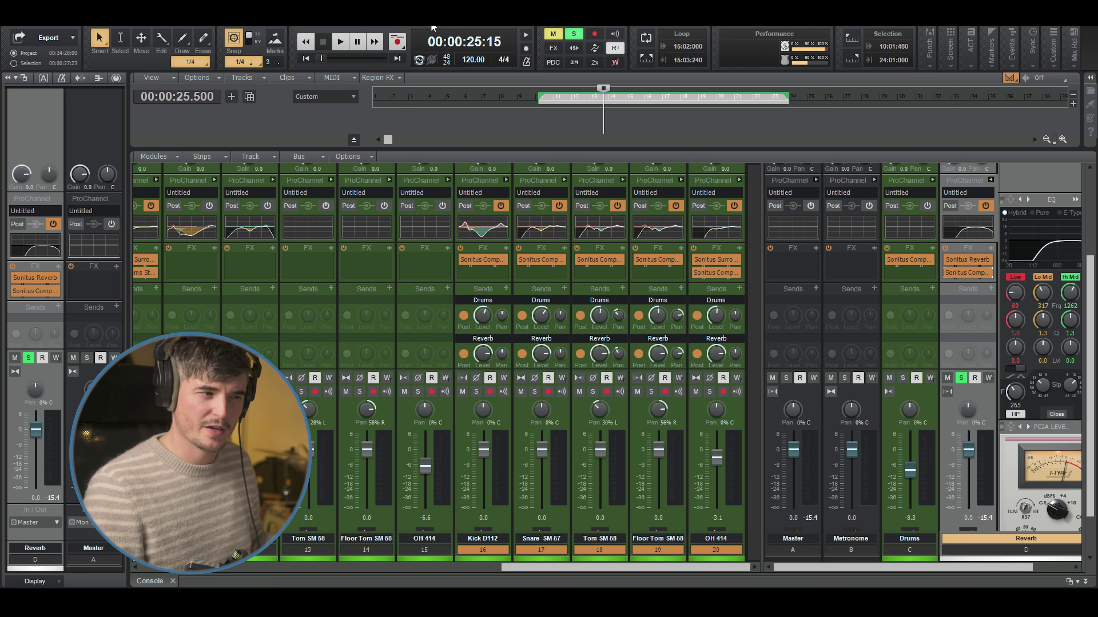
Unsolo the Reverb bus and audition it together with the full drum mix
{"action": "key", "text": "space"}
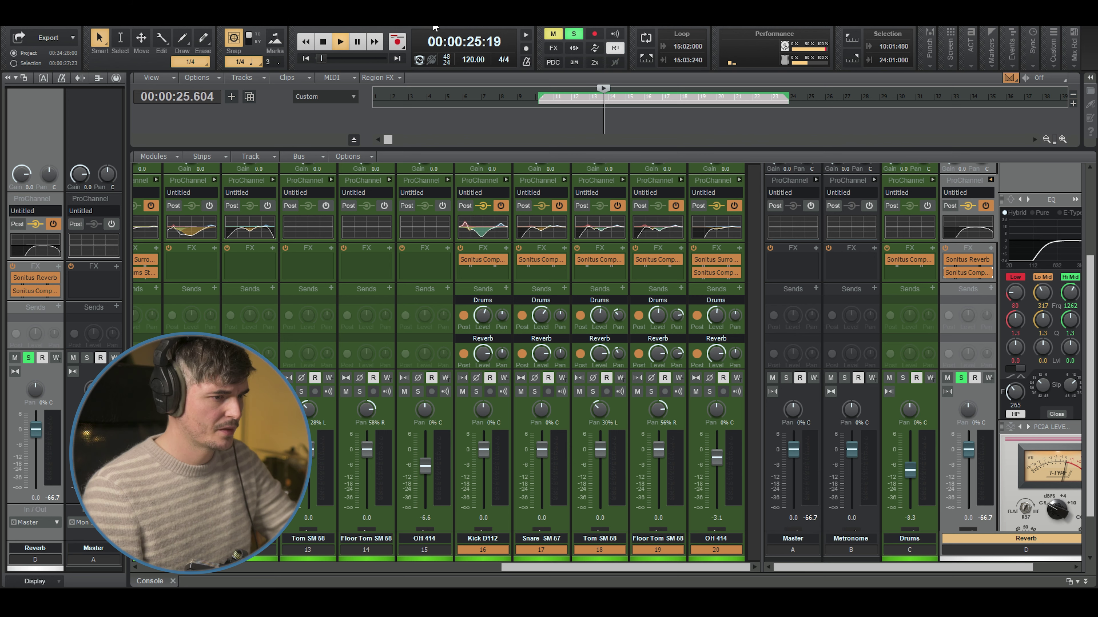
{"action": "key", "text": "space"}
{"action": "left_click", "coordinate": [961, 378]}
{"action": "key", "text": "space"}
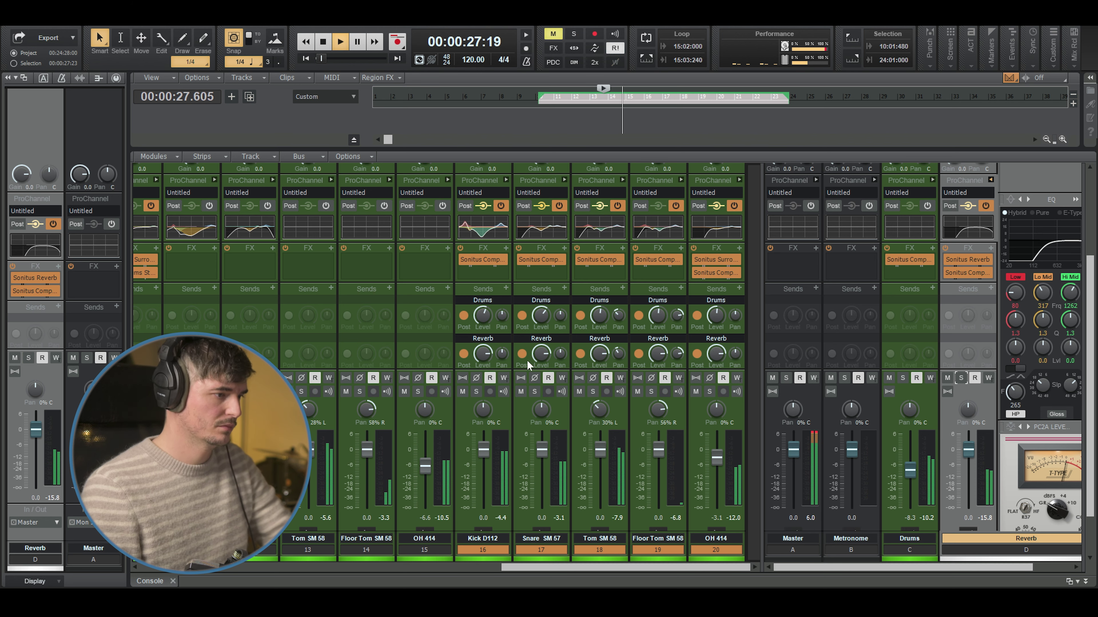
{"action": "key", "text": "space"}
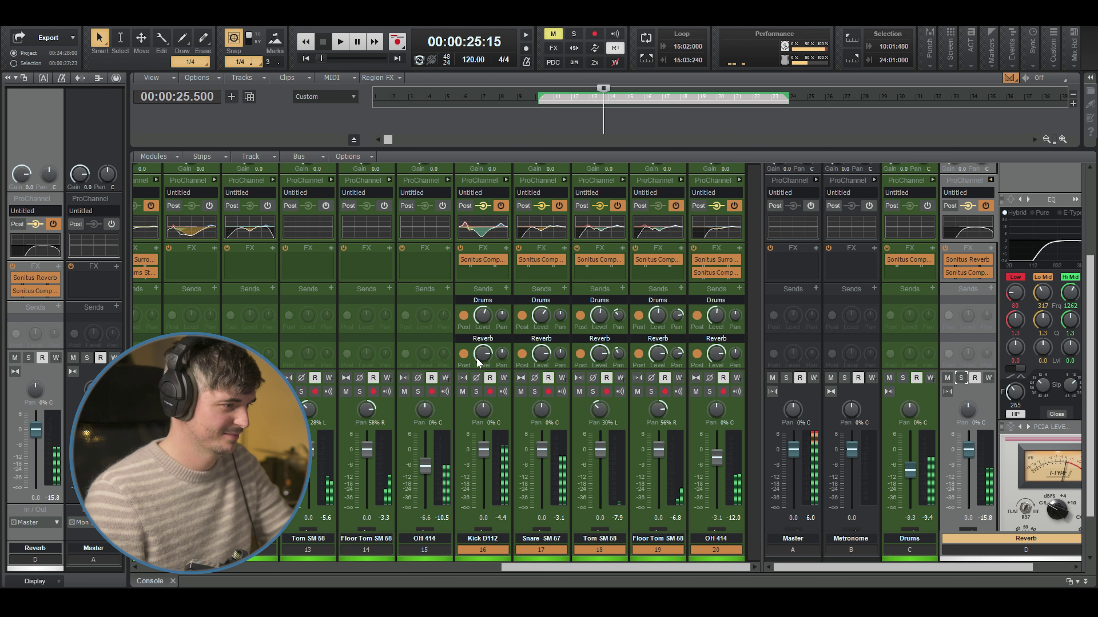
Turn down the Reverb send levels on tracks 16 to 20 and restart playback
{"action": "left_click", "coordinate": [541, 354]}
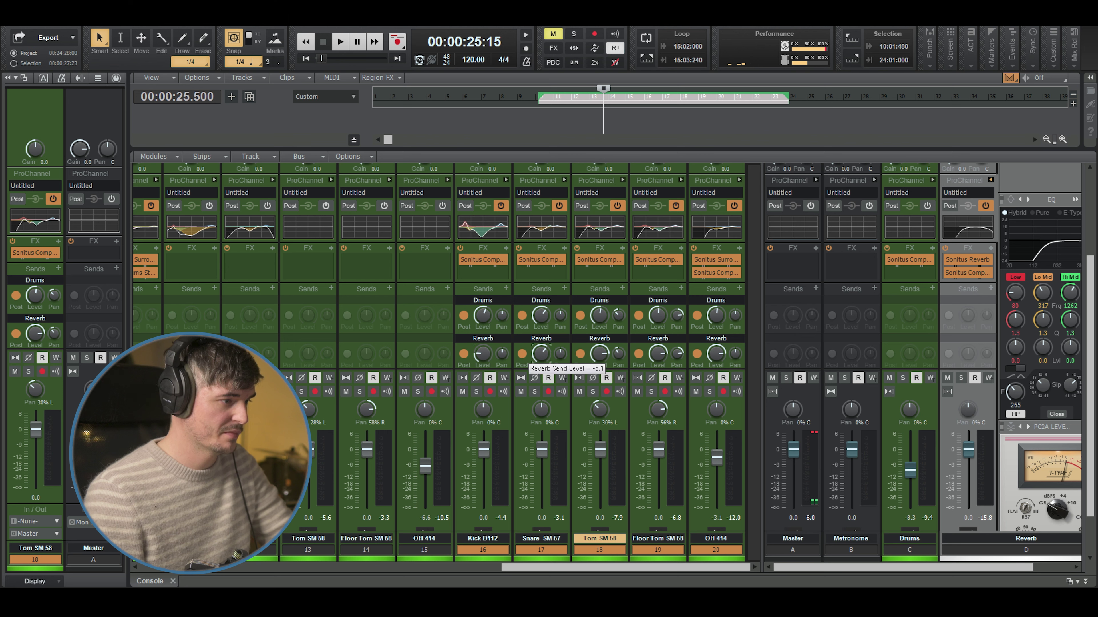
{"action": "double_click", "coordinate": [600, 354]}
{"action": "double_click", "coordinate": [661, 353]}
{"action": "double_click", "coordinate": [717, 353]}
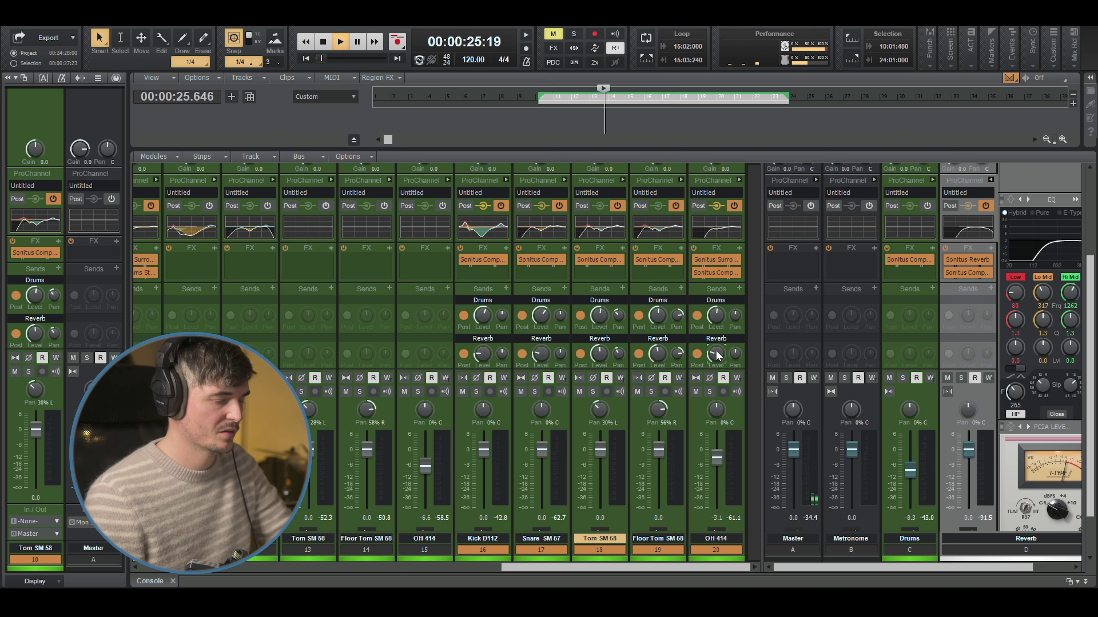
{"action": "key", "text": "space"}
Raise the Snare SM 57 track's Reverb send level during playback, briefly soloing the snare to check it
{"action": "left_click_drag", "start_coordinate": [541, 353], "coordinate": [541, 348]}
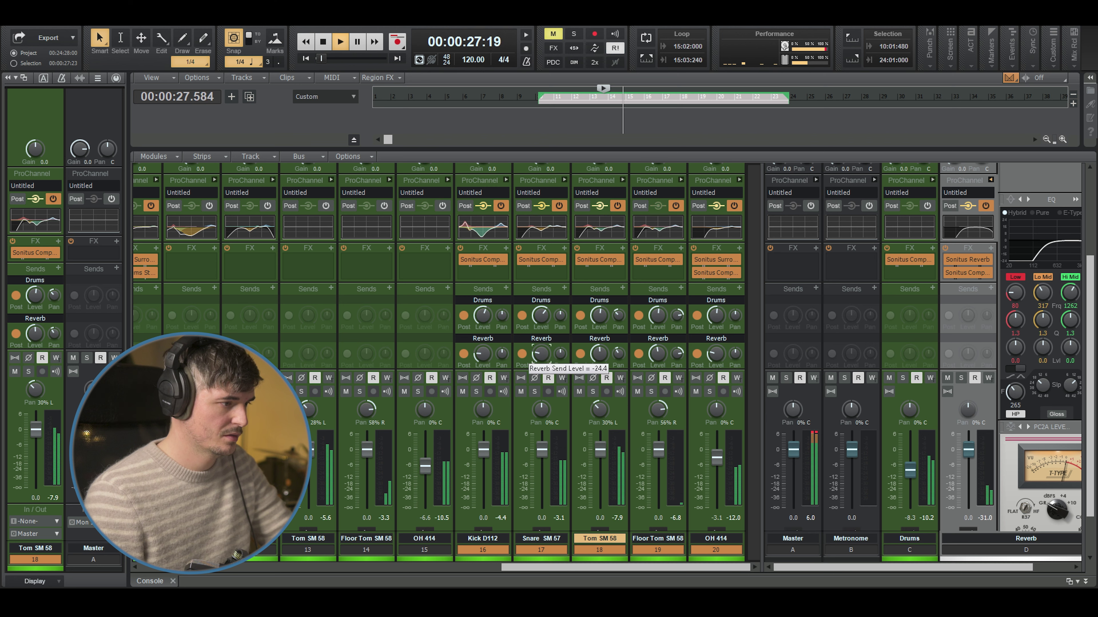
{"action": "left_click", "coordinate": [535, 391]}
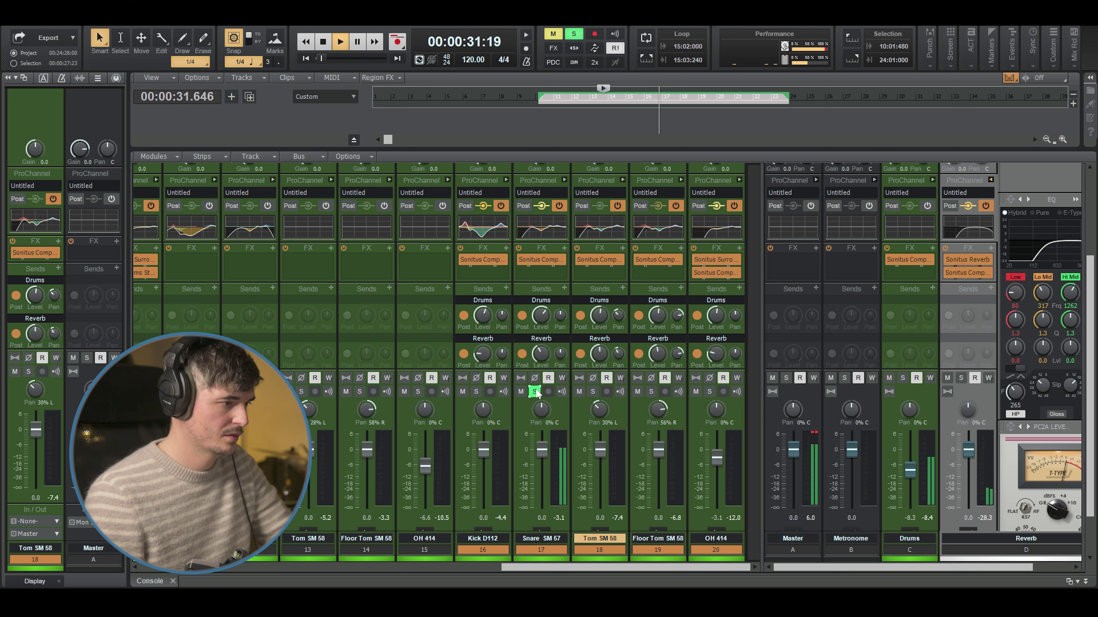
{"action": "left_click", "coordinate": [535, 392]}
{"action": "left_click_drag", "start_coordinate": [540, 354], "coordinate": [540, 349]}
Lower the Snare SM 57 fader to -1.4 dB and the Tom and Floor Tom faders on tracks 18 and 19 to -3.1 dB
{"action": "left_click_drag", "start_coordinate": [542, 450], "coordinate": [659, 457]}
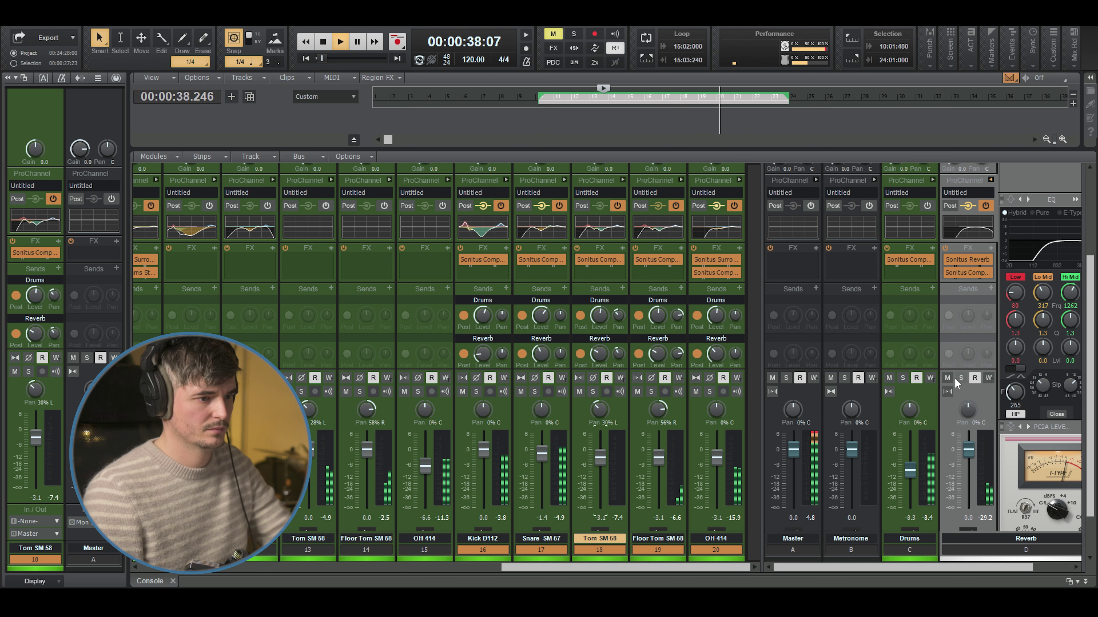
{"action": "key", "text": "space"}
{"action": "left_click", "coordinate": [955, 374]}
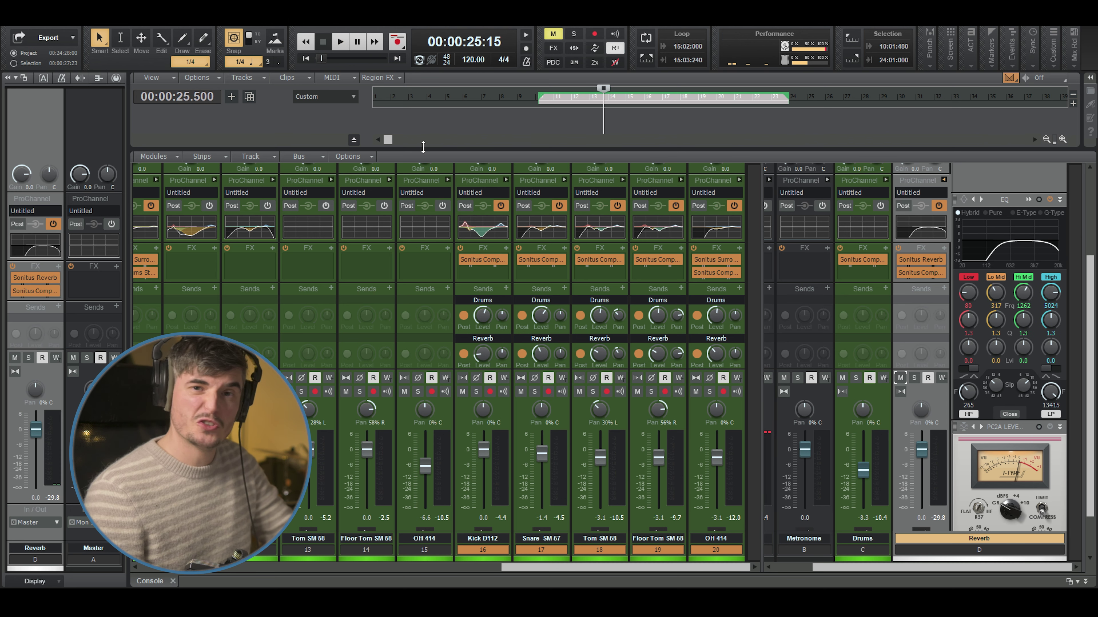
Audition the Reverb bus plug-in and set low cut 165 Hz, high cut 9.4 kHz, decay time 0.2 s and high damping 12.5 kHz
{"action": "double_click", "coordinate": [921, 259]}
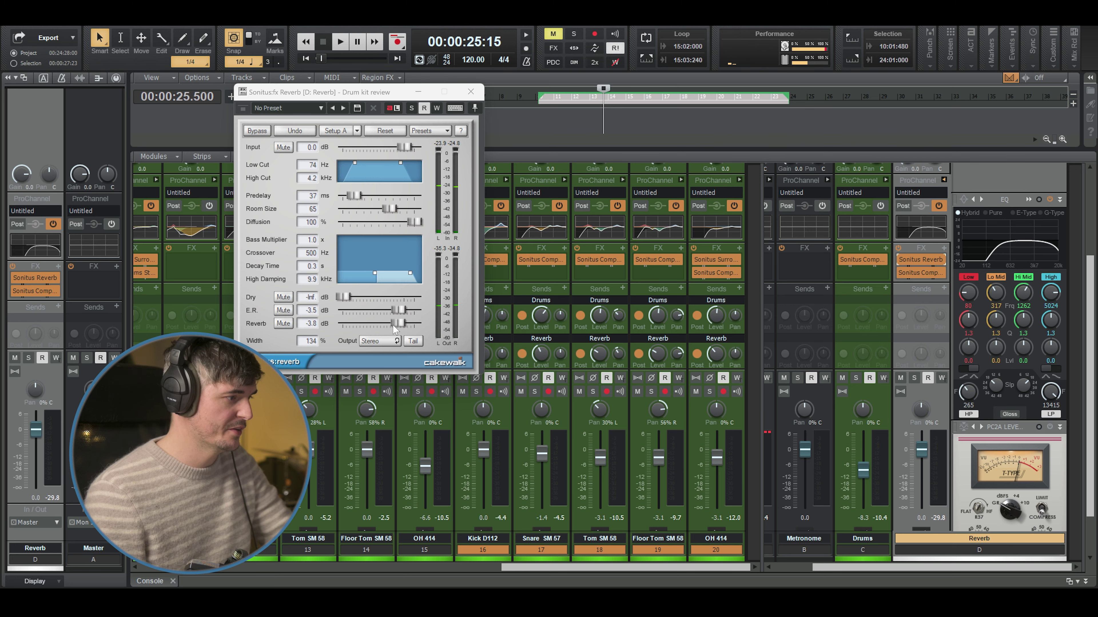
{"action": "key", "text": "space"}
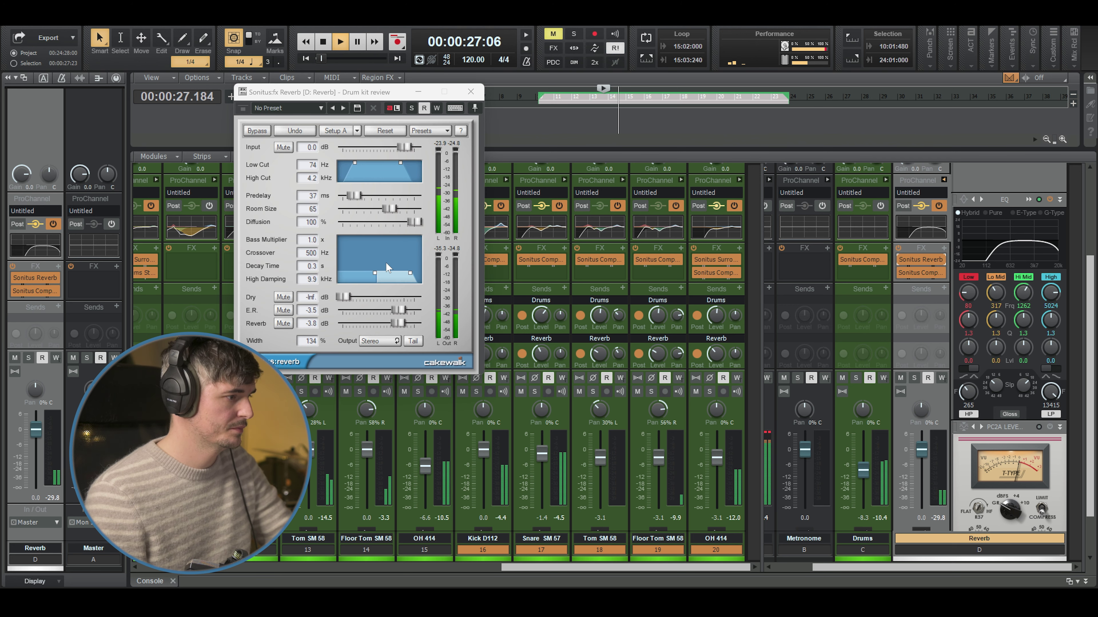
{"action": "left_click", "coordinate": [471, 91]}
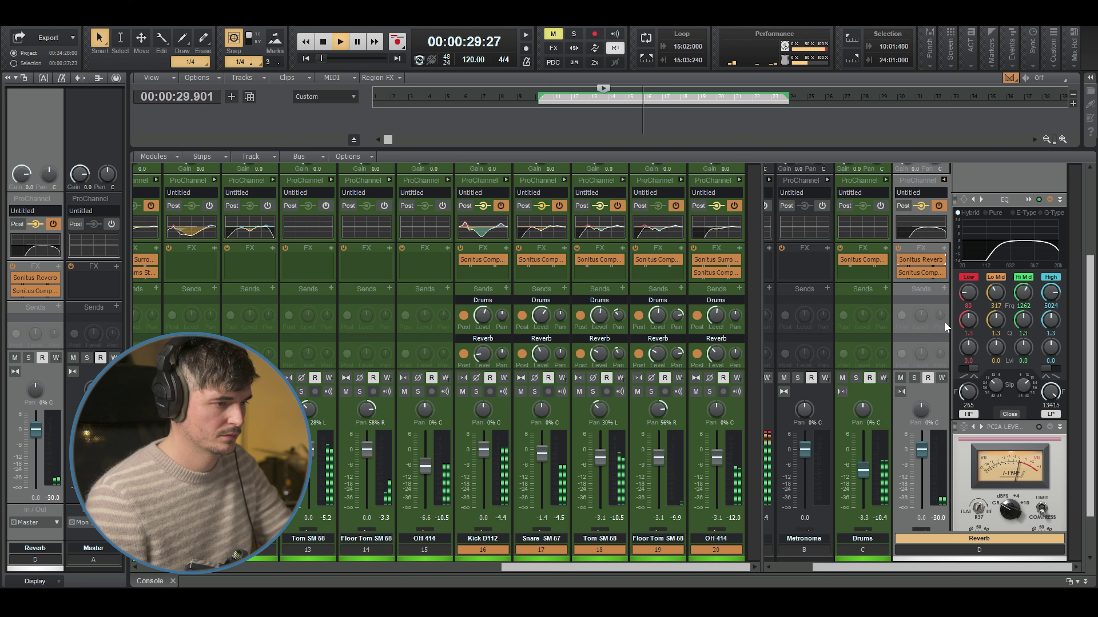
{"action": "key", "text": "space"}
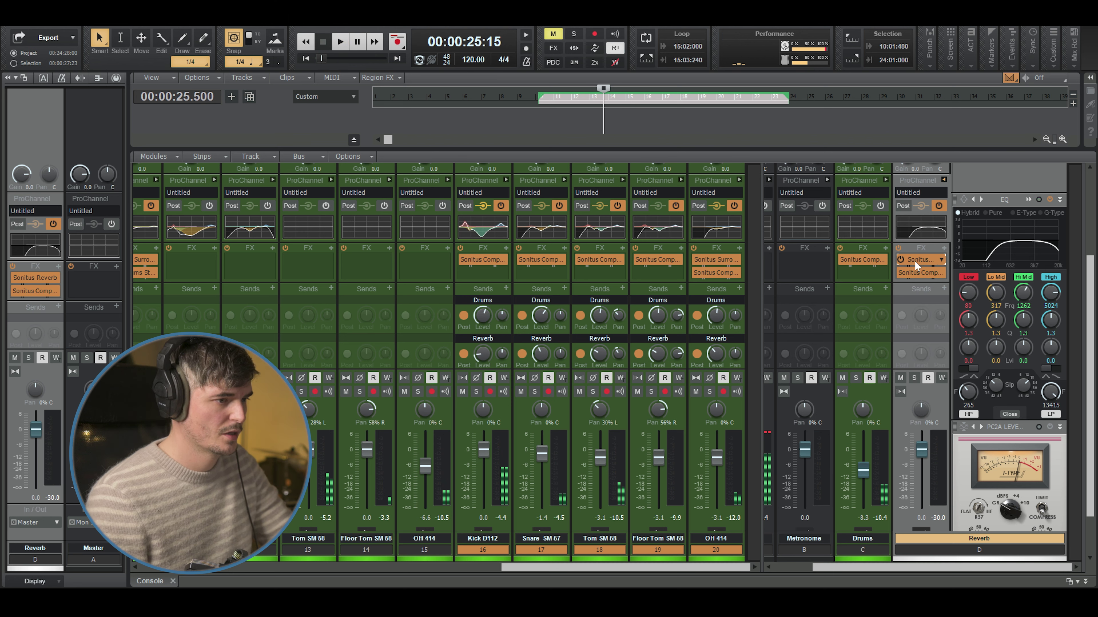
{"action": "double_click", "coordinate": [914, 261]}
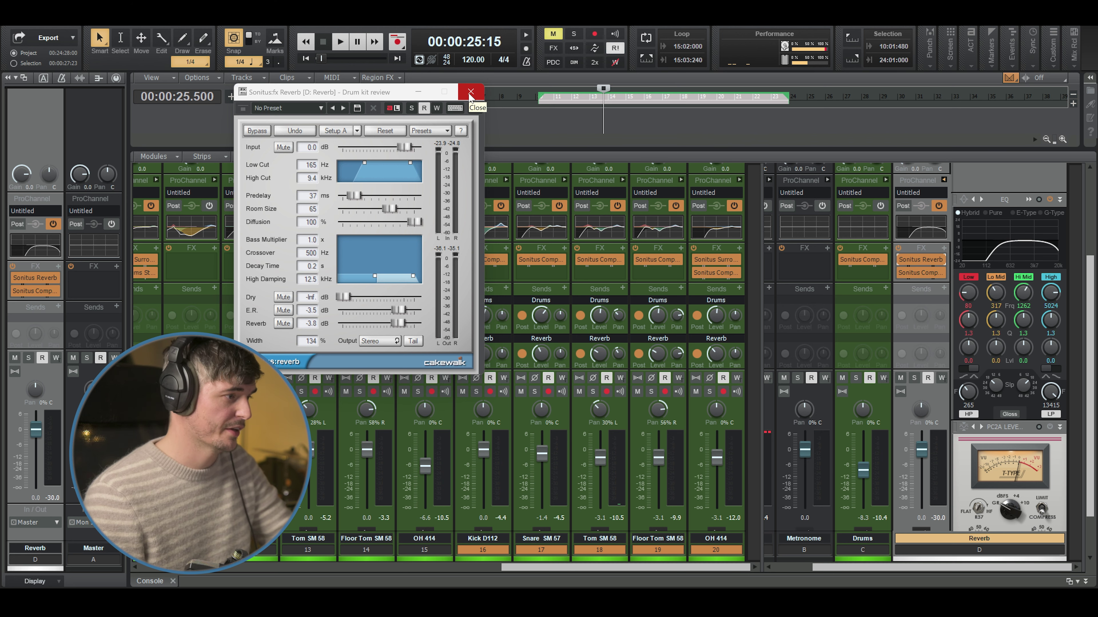
Cut the Lo Mid band of the Reverb bus's equalizer by 5.7 dB at 1195 Hz with Q 1.2, and audition it
{"action": "double_click", "coordinate": [1007, 242]}
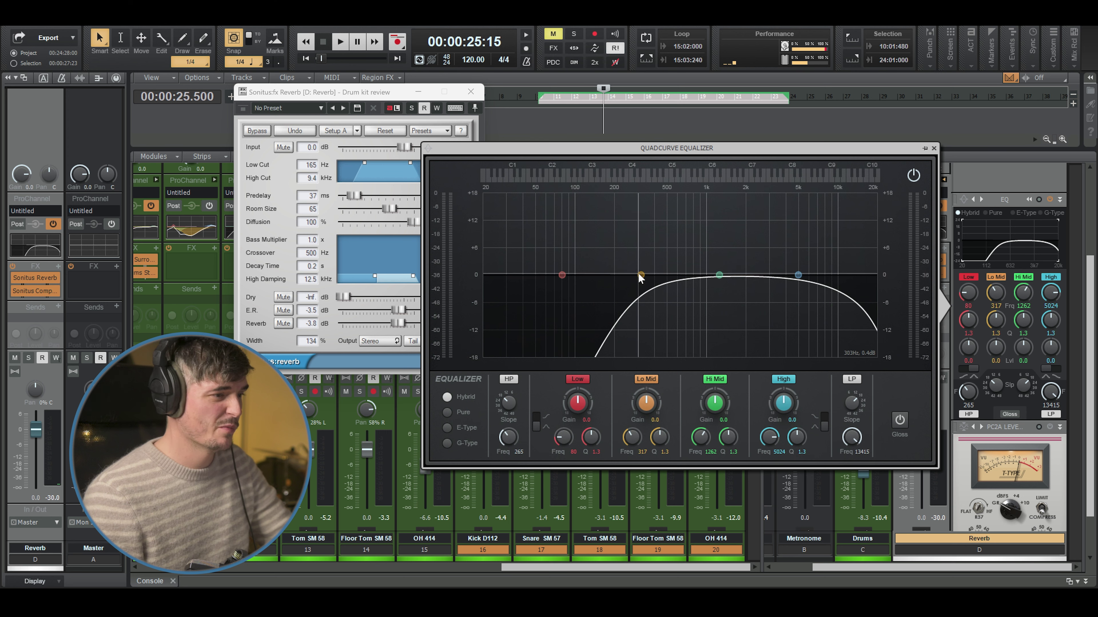
{"action": "left_click_drag", "start_coordinate": [641, 276], "coordinate": [644, 276]}
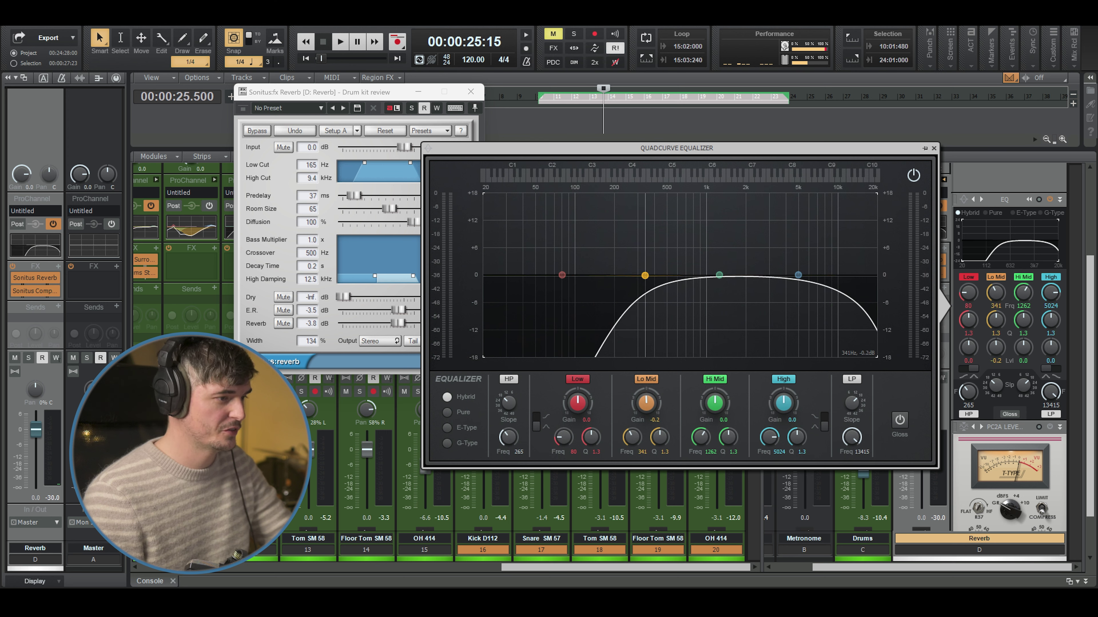
{"action": "left_click_drag", "start_coordinate": [656, 298], "coordinate": [717, 300]}
{"action": "key", "text": "space"}
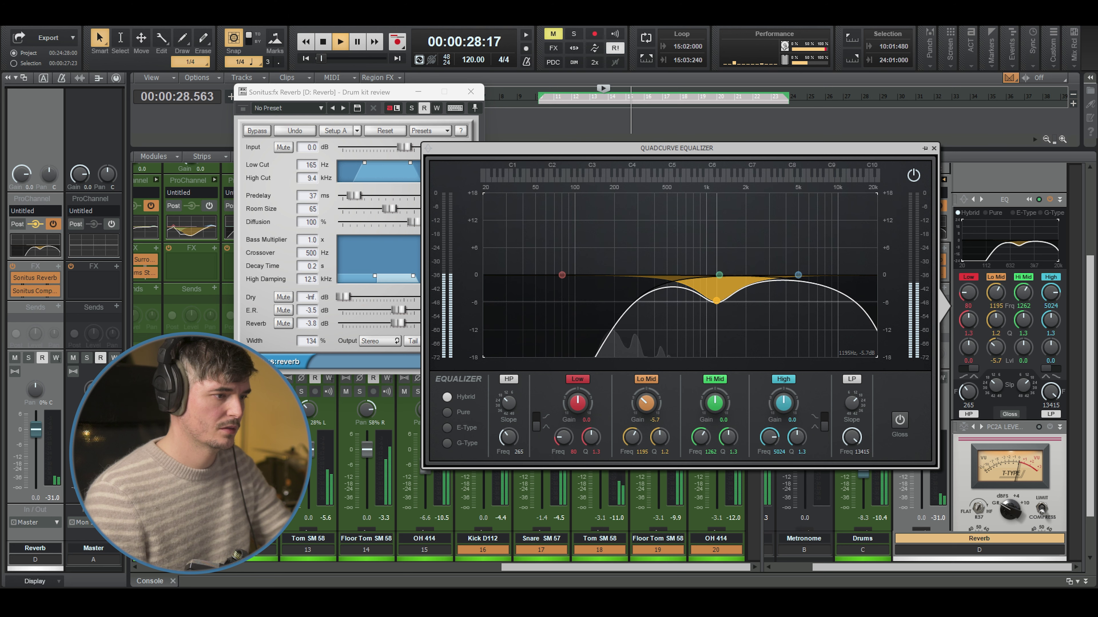
Close the Reverb bus's equalizer and reverb plug-in windows, stop playback and look over the bus strips in the console
{"action": "left_click", "coordinate": [934, 148]}
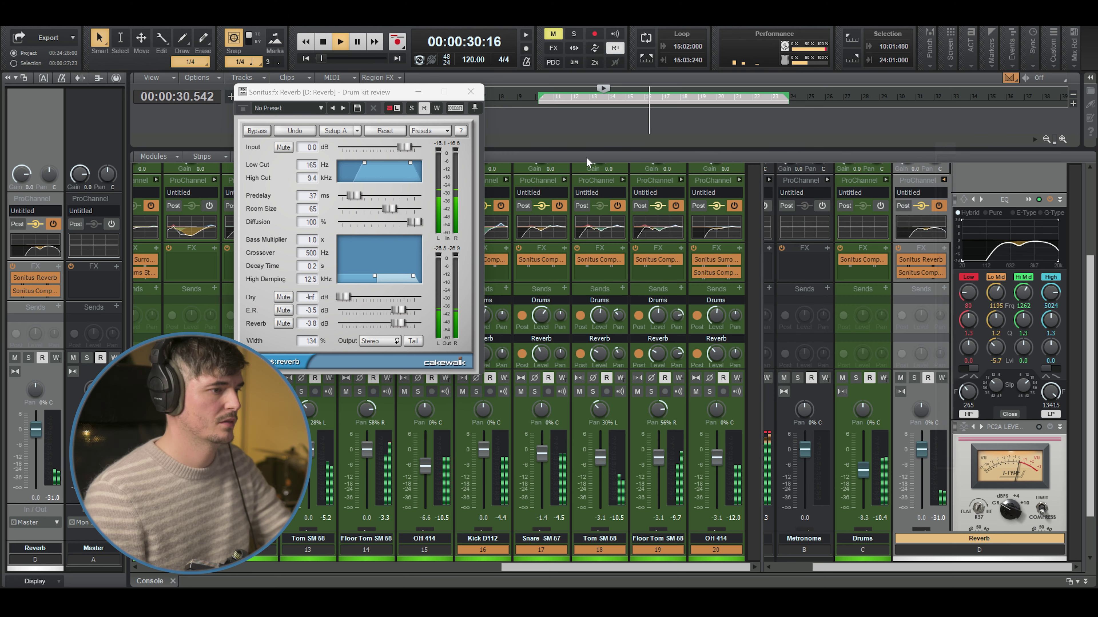
{"action": "key", "text": "space"}
{"action": "left_click", "coordinate": [471, 91]}
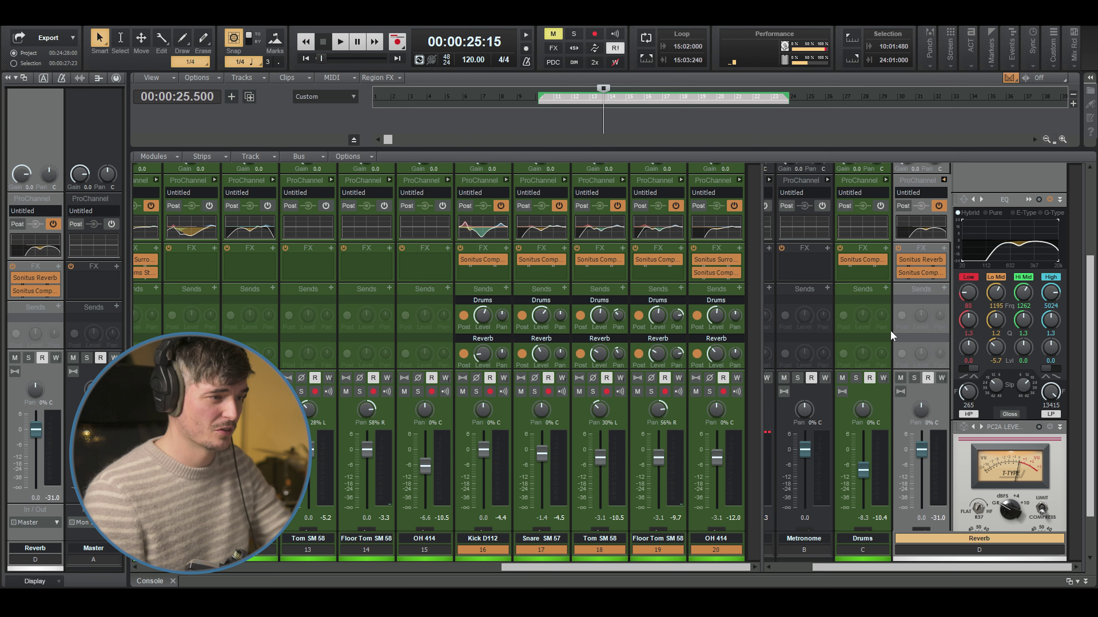
{"action": "scroll", "coordinate": [891, 337], "scroll_direction": "down", "scroll_amount": 3}
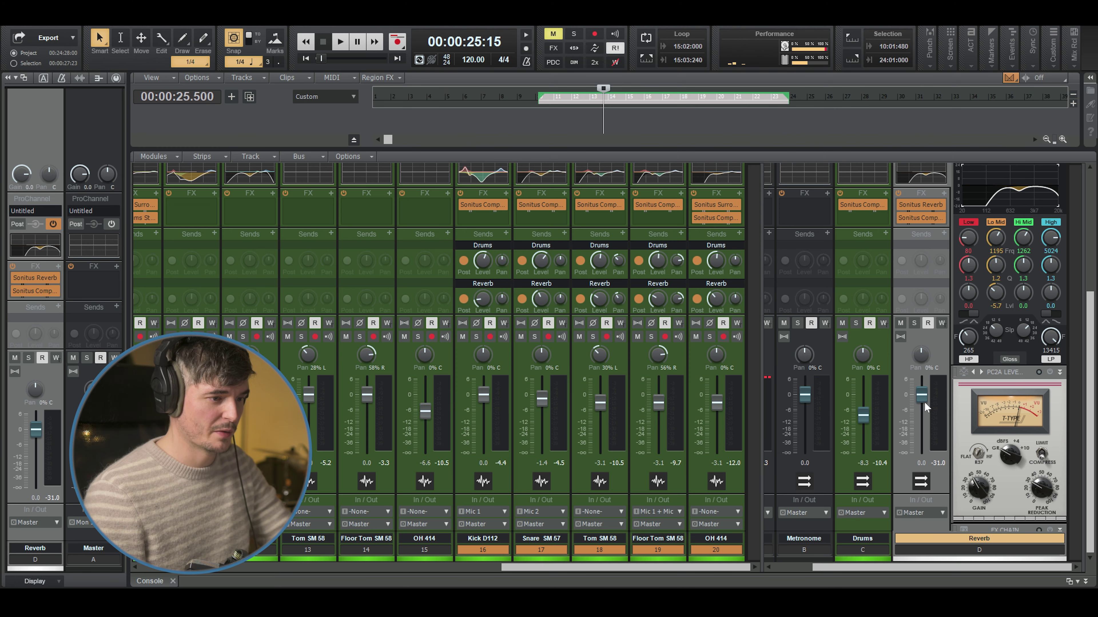
{"action": "scroll", "coordinate": [870, 272], "scroll_direction": "up", "scroll_amount": 3}
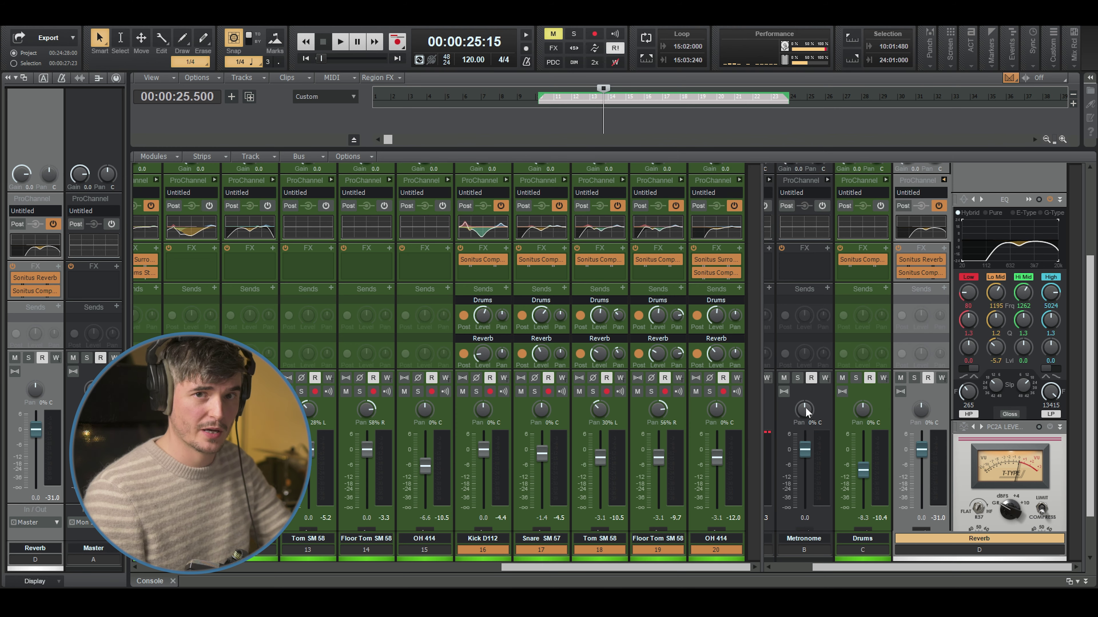
{"action": "key", "text": "space"}
{"action": "key", "text": "space"}
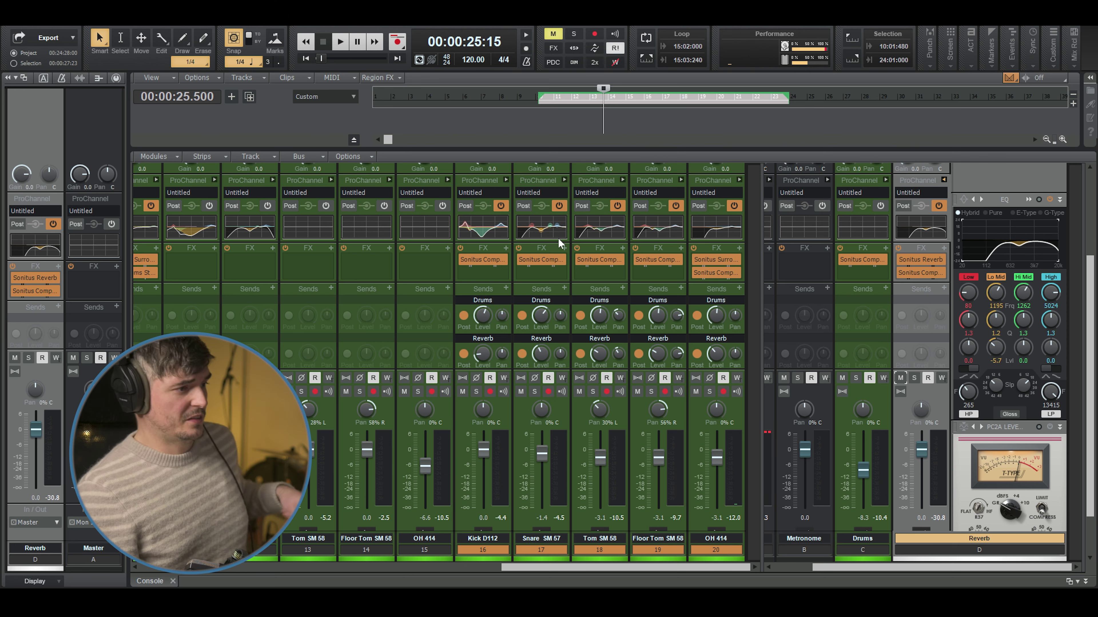
Set the playback position to 00:00:23:15 in the track view and briefly play the drum mix
{"action": "key", "text": "d"}
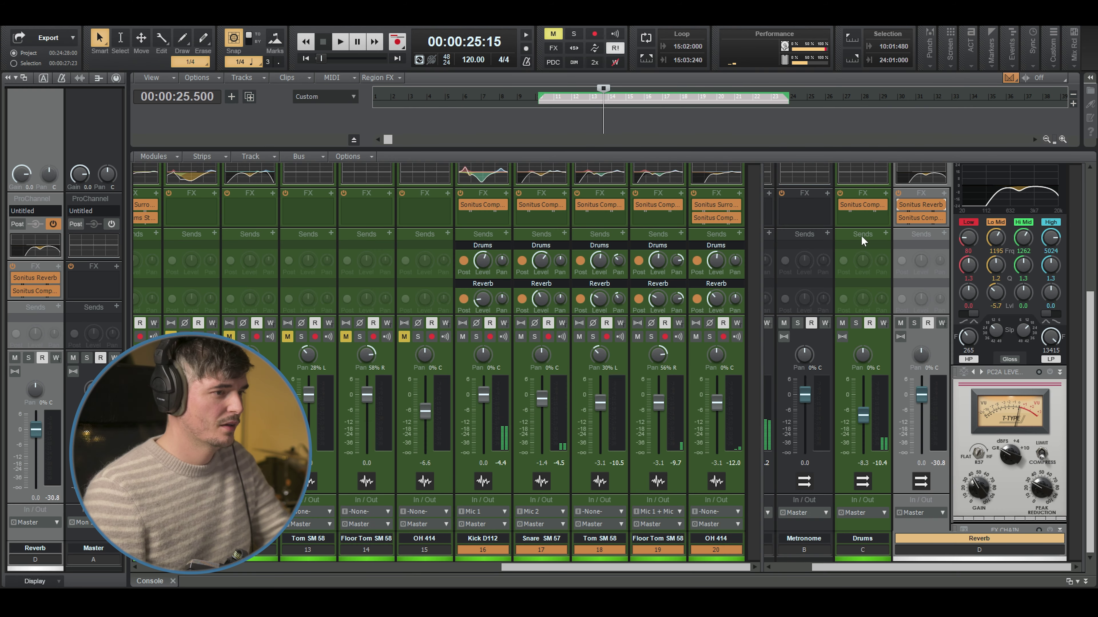
{"action": "key", "text": "d"}
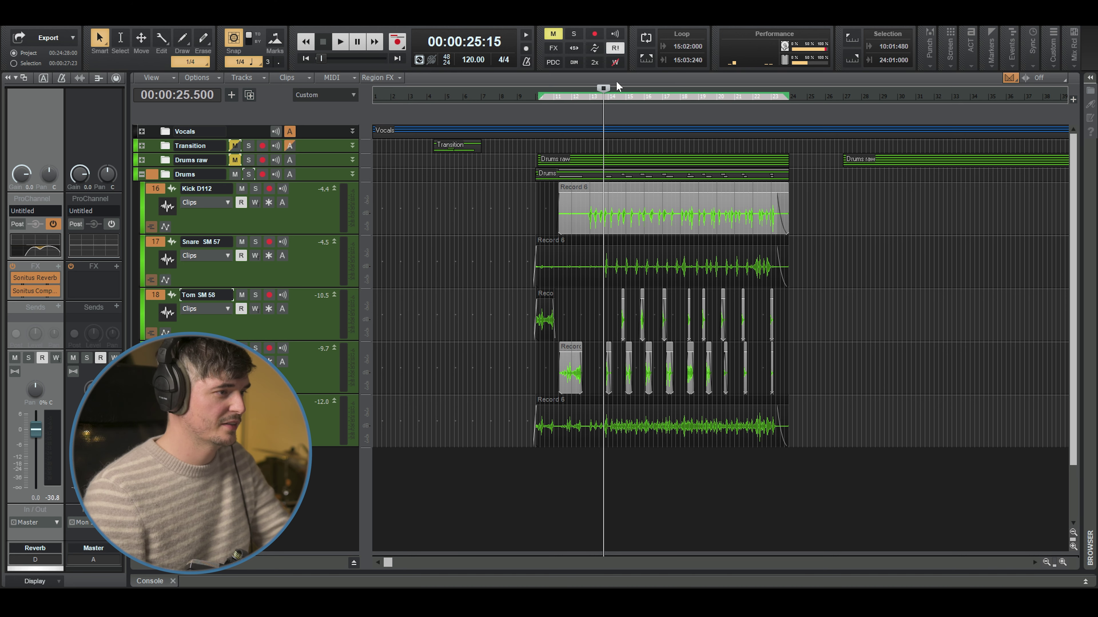
{"action": "left_click", "coordinate": [586, 99]}
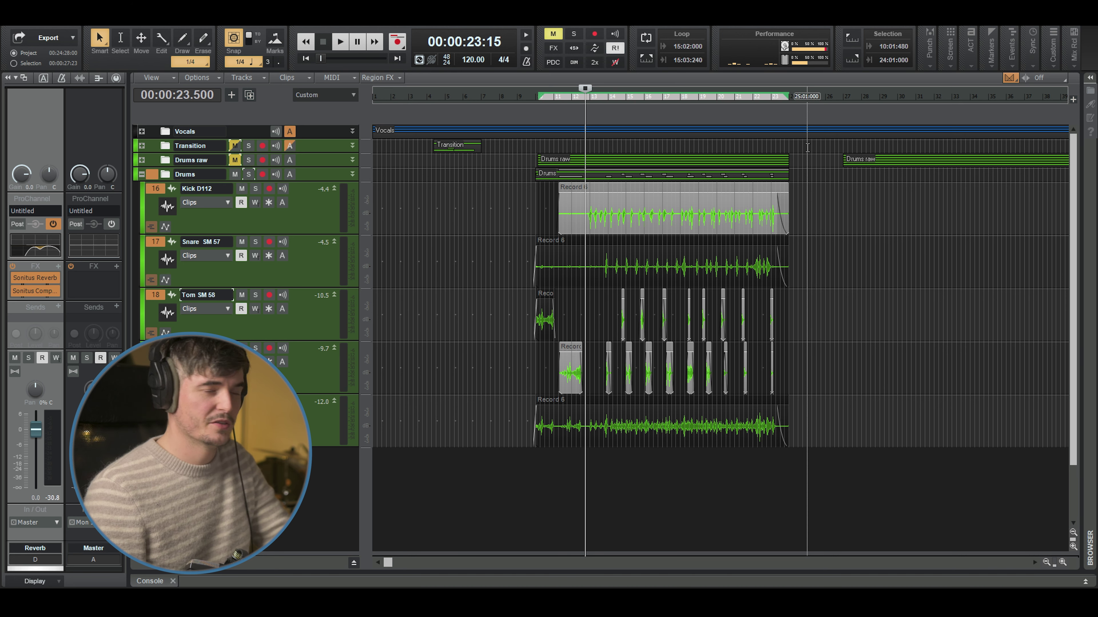
{"action": "key", "text": "space"}
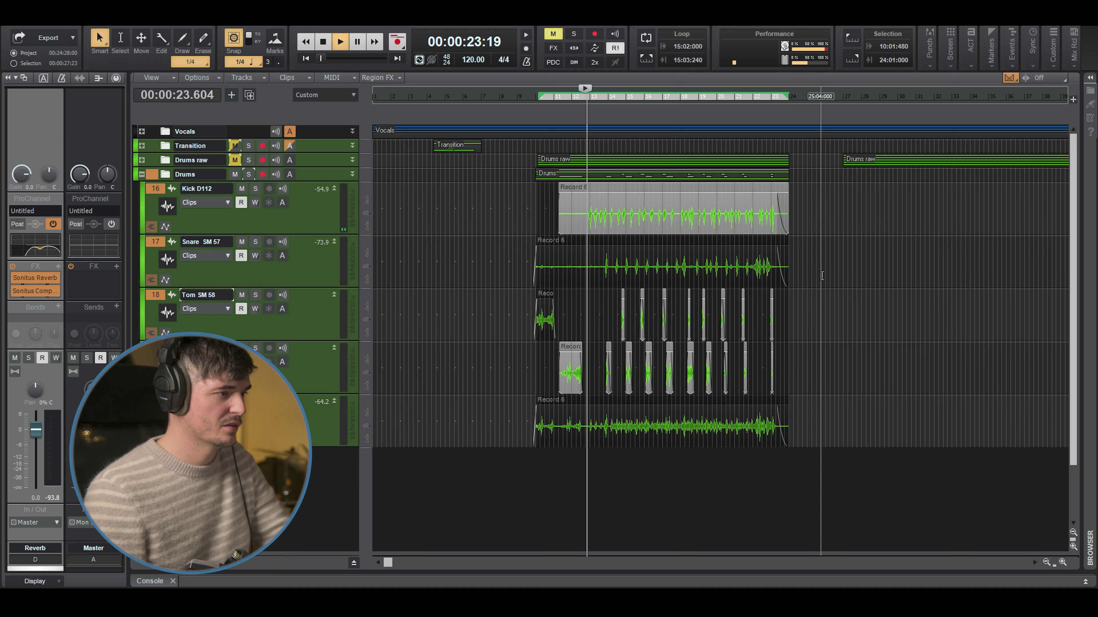
{"action": "key", "text": "space"}
Compare the drum mix with the Reverb bus muted and unmuted during playback
{"action": "key", "text": "d"}
{"action": "key", "text": "space"}
{"action": "left_click", "coordinate": [900, 323]}
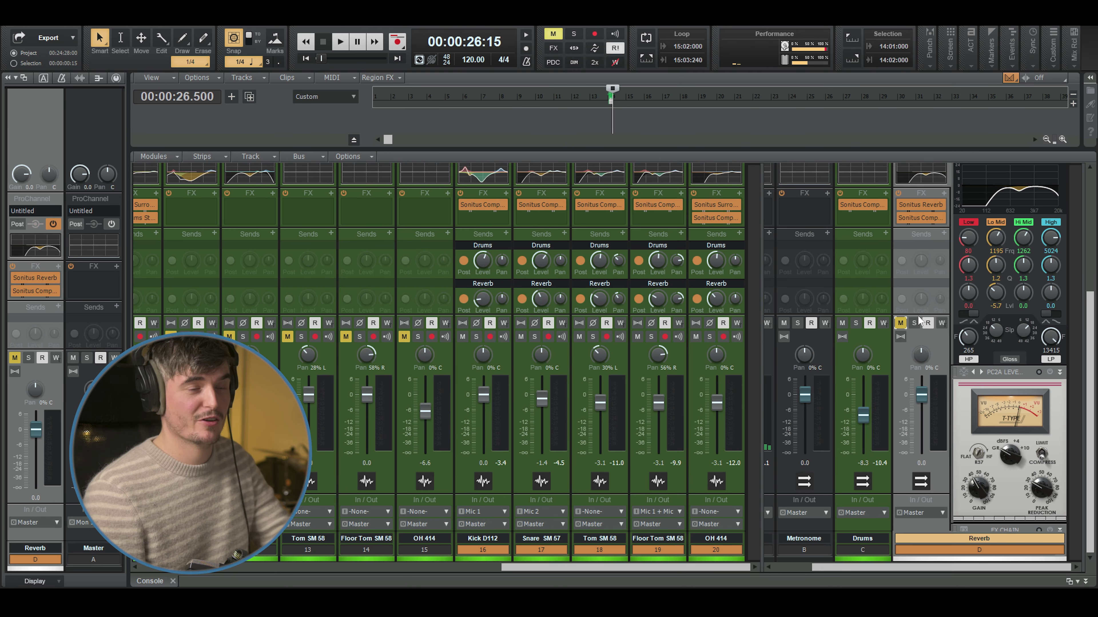
{"action": "key", "text": "space"}
{"action": "left_click", "coordinate": [900, 323]}
{"action": "key", "text": "space"}
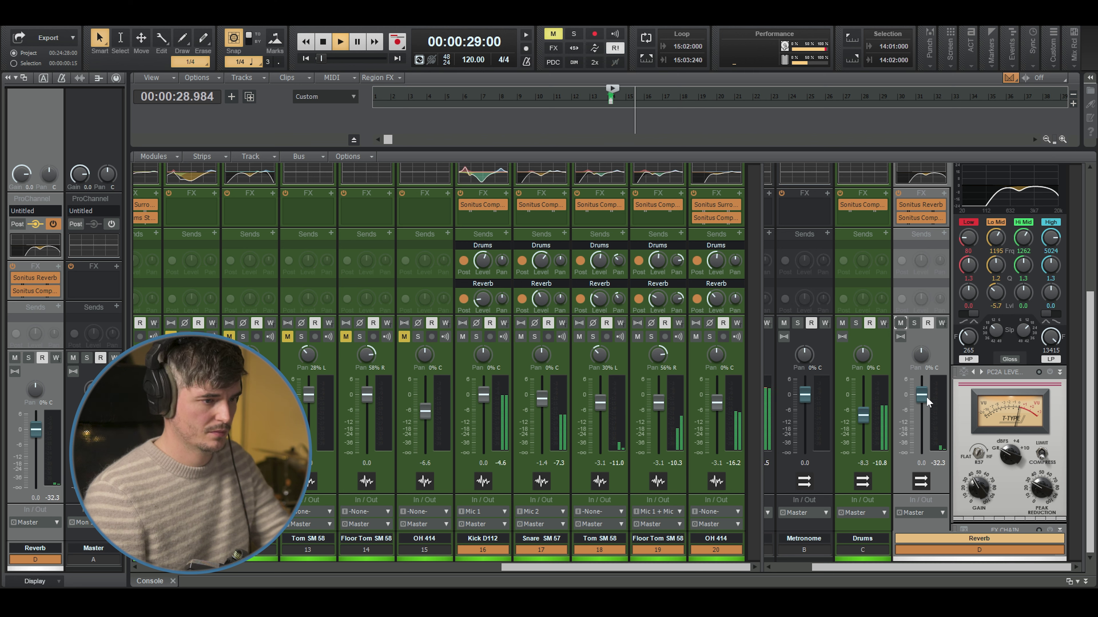
Open the Reverb bus's Sonitus Compressor during playback and make a slight adjustment in it
{"action": "double_click", "coordinate": [913, 216]}
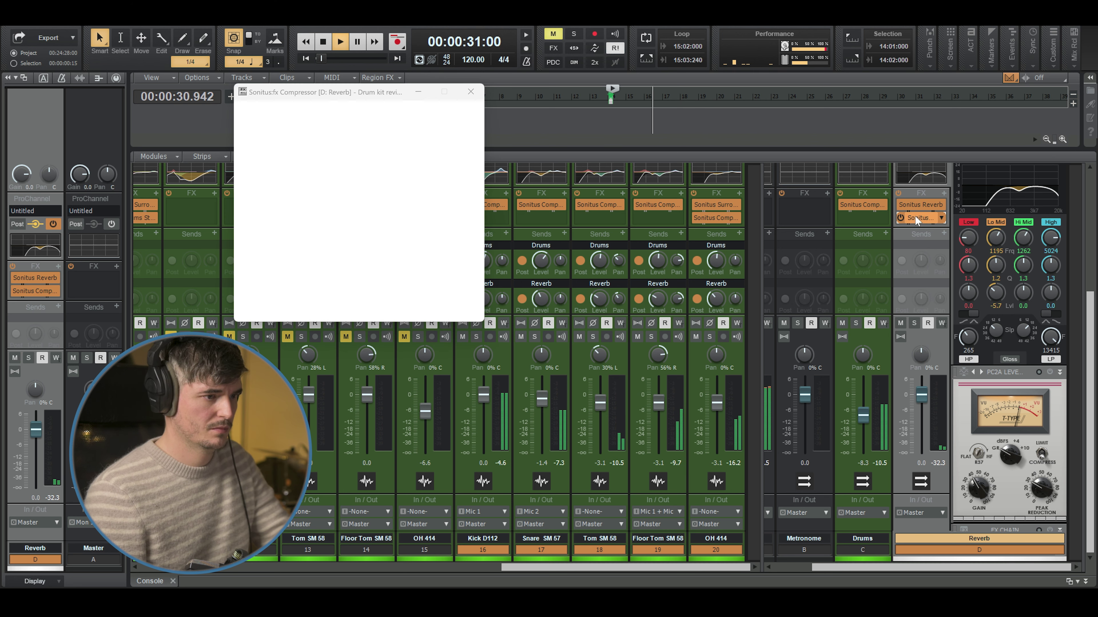
{"action": "left_click_drag", "start_coordinate": [411, 209], "coordinate": [413, 211]}
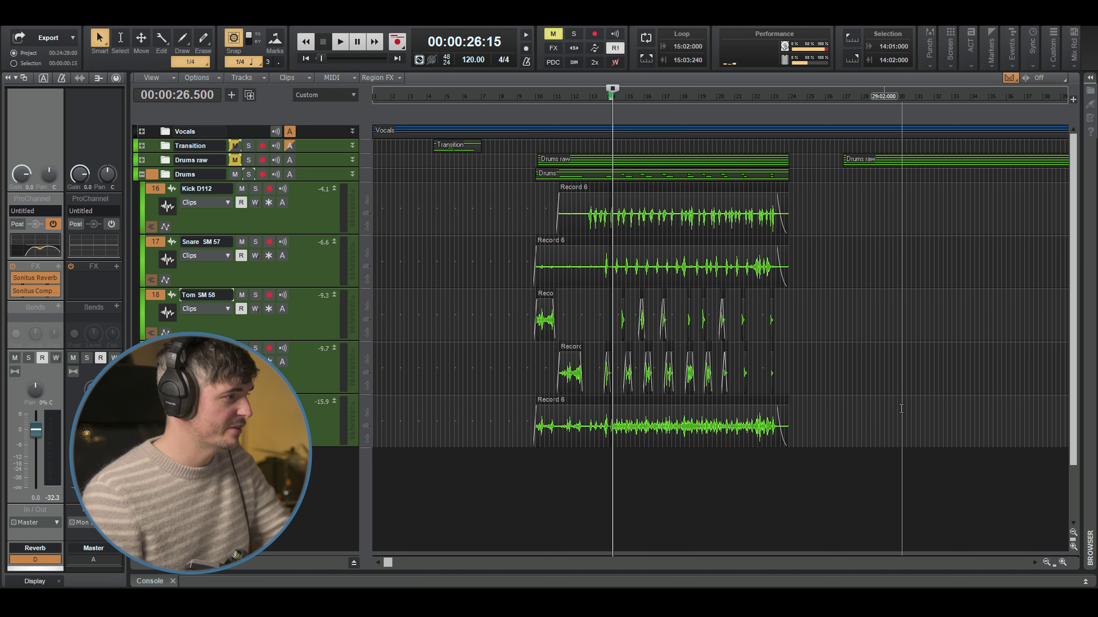
Solo and expand the Drums raw folder, and play the unmixed drum tracks from 00:00:24:00
{"action": "left_click", "coordinate": [1063, 562]}
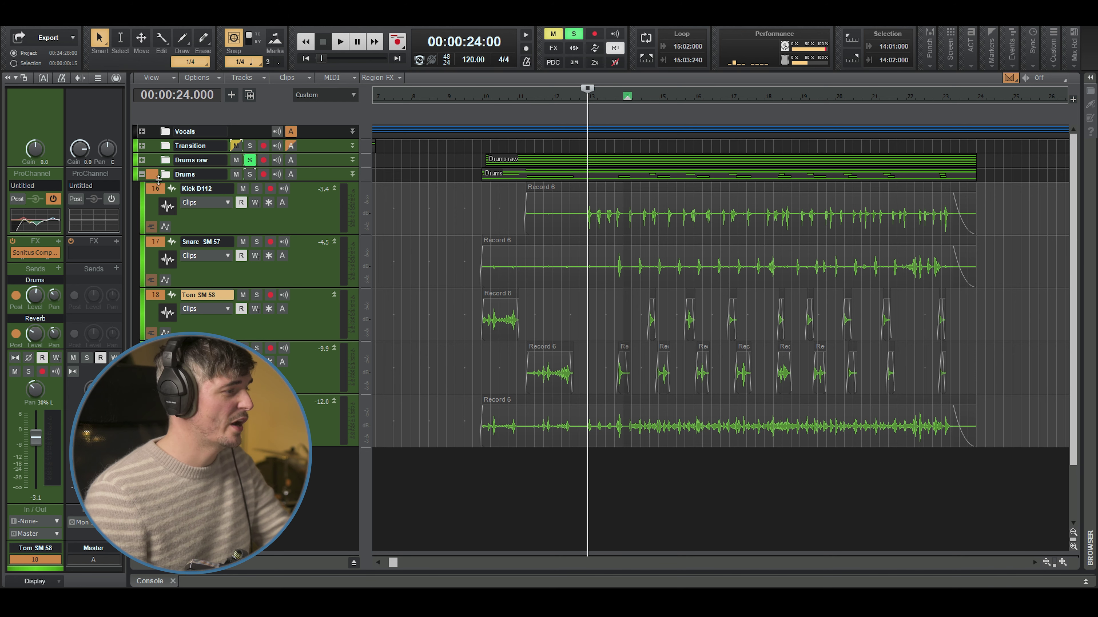
{"action": "left_click", "coordinate": [141, 160]}
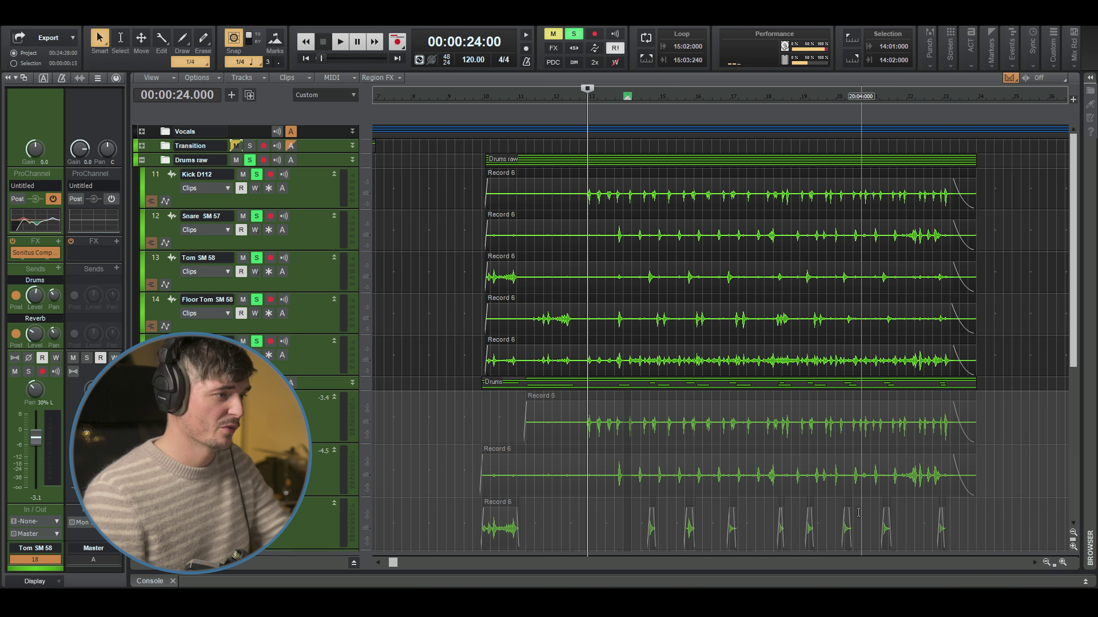
{"action": "key", "text": "space"}
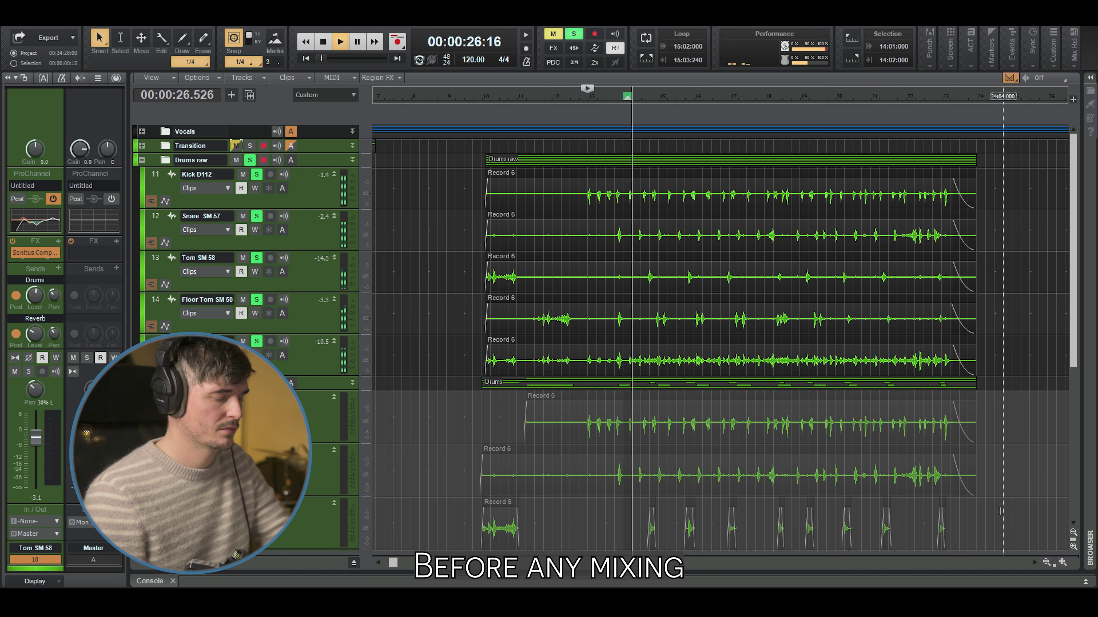
{"action": "scroll", "coordinate": [986, 345], "scroll_direction": "down", "scroll_amount": 1}
{"action": "scroll", "coordinate": [986, 345], "scroll_direction": "up", "scroll_amount": 1}
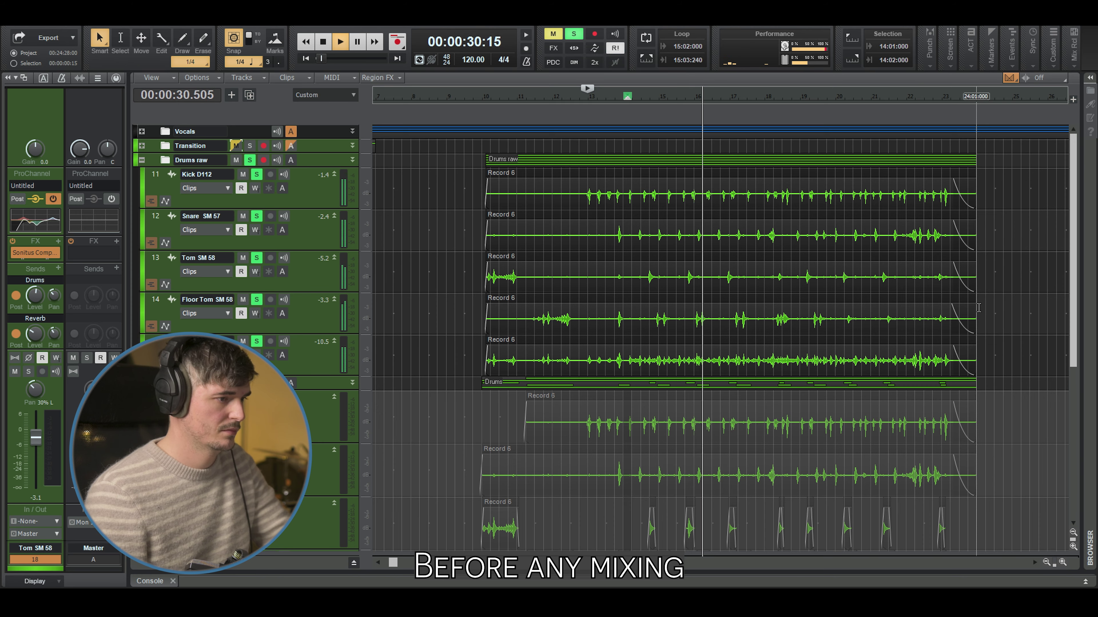
{"action": "scroll", "coordinate": [988, 341], "scroll_direction": "down", "scroll_amount": 1}
{"action": "scroll", "coordinate": [996, 322], "scroll_direction": "up", "scroll_amount": 1}
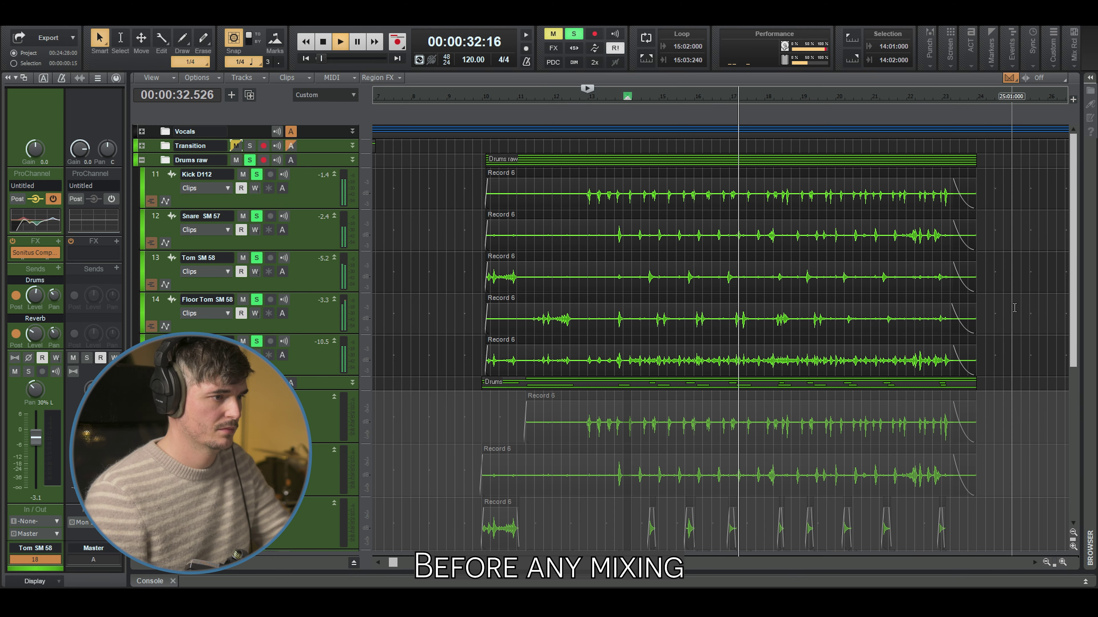
{"action": "scroll", "coordinate": [1012, 310], "scroll_direction": "down", "scroll_amount": 1}
{"action": "scroll", "coordinate": [1014, 307], "scroll_direction": "up", "scroll_amount": 1}
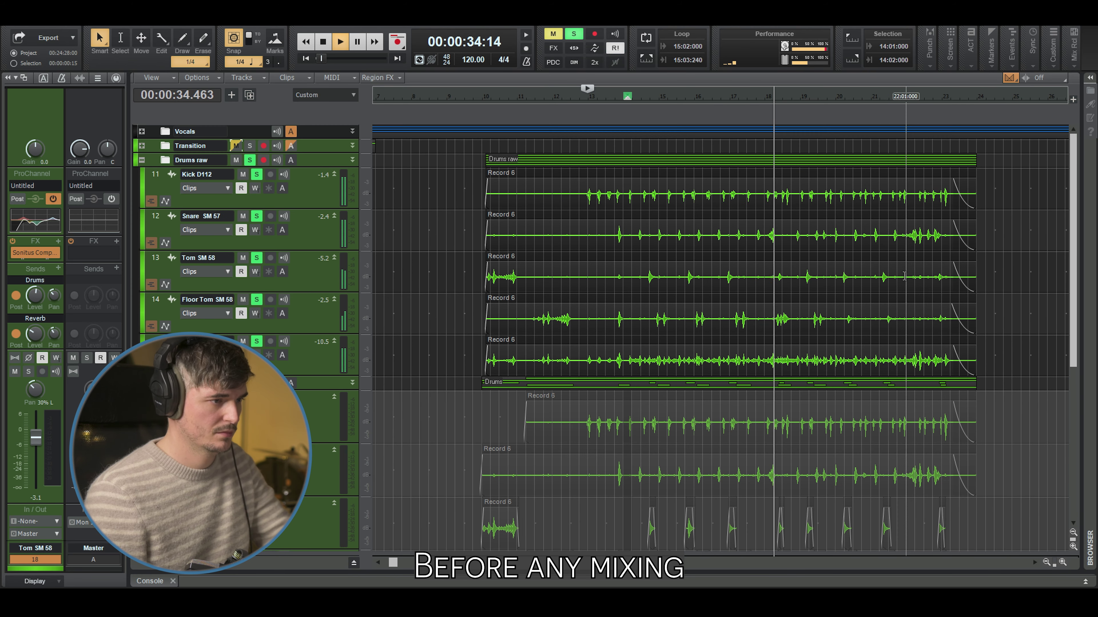
{"action": "key", "text": "space"}
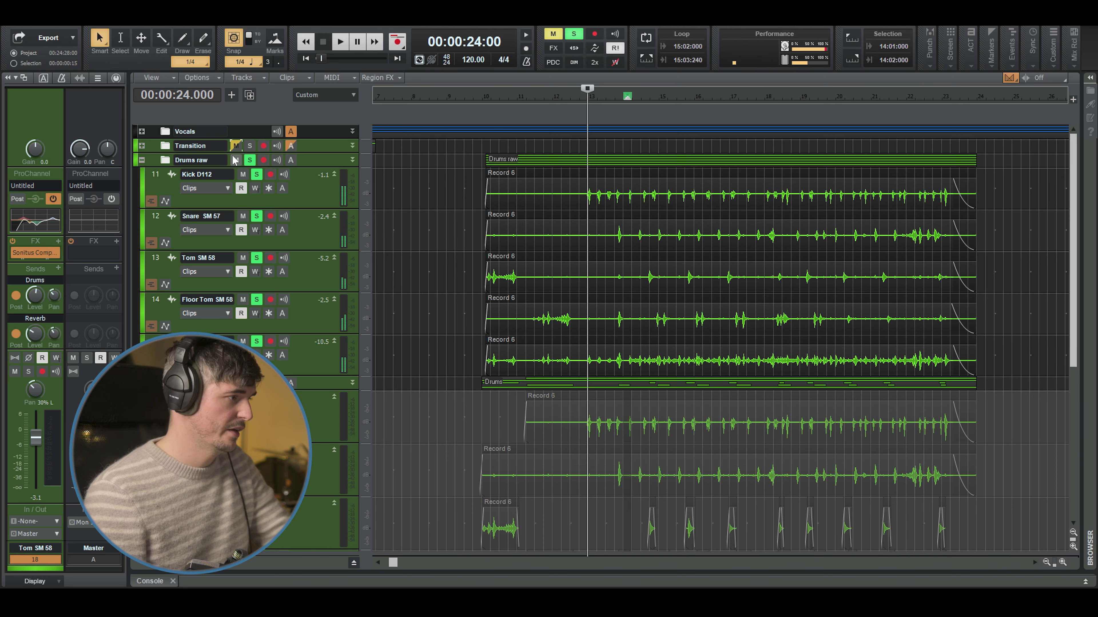
Switch the solo from the Drums raw folder to the Drums folder and play the final drum mix
{"action": "left_click", "coordinate": [250, 160]}
{"action": "left_click", "coordinate": [250, 160]}
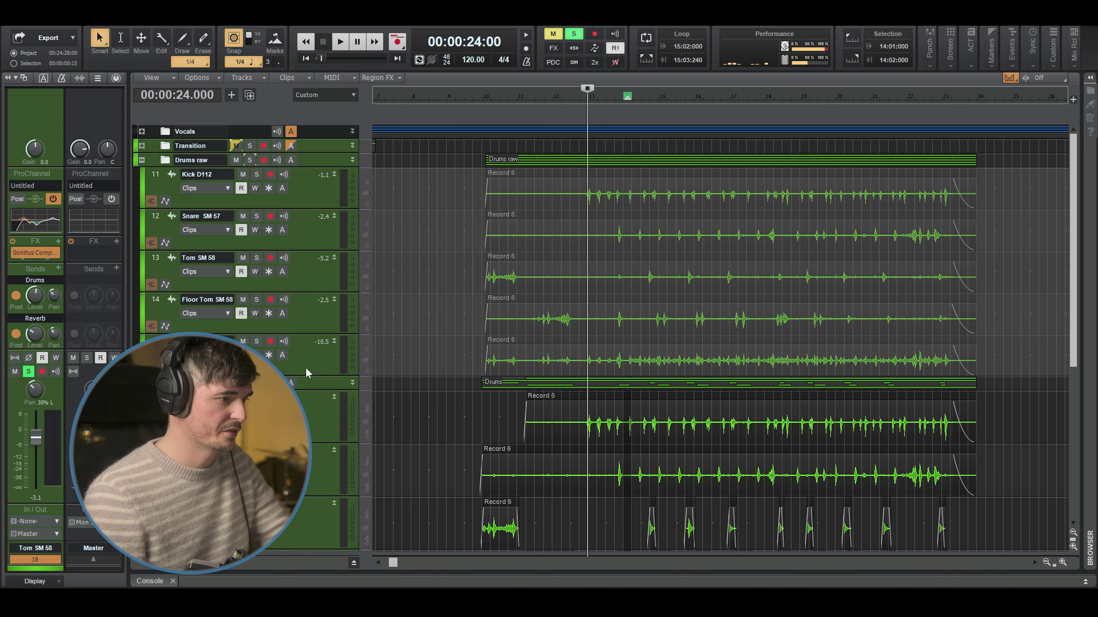
{"action": "key", "text": "space"}
{"action": "scroll", "coordinate": [1054, 311], "scroll_direction": "down", "scroll_amount": 3}
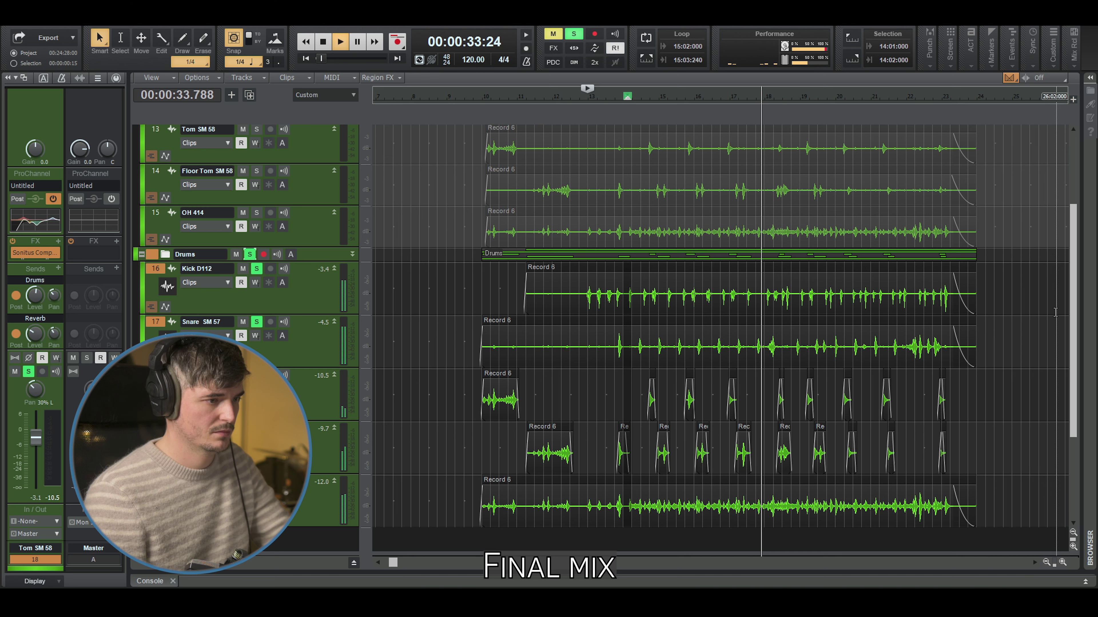
{"action": "key", "text": "space"}
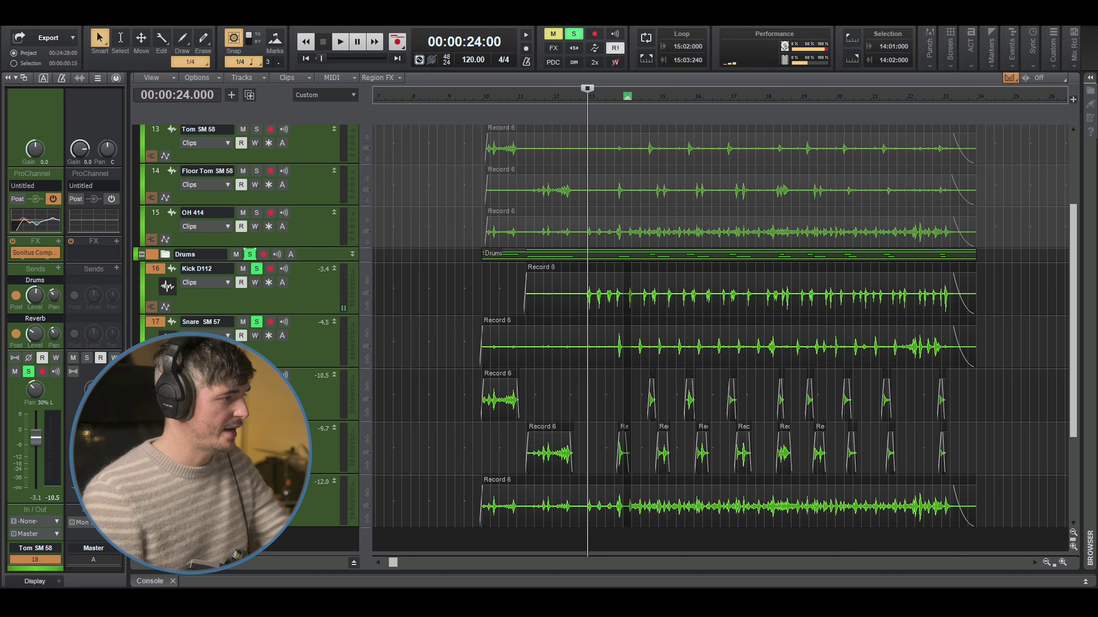
Solo only the Kick D112 track in the Drums folder for a brief playback, and clear its solo
{"action": "left_click", "coordinate": [249, 255]}
{"action": "left_click", "coordinate": [256, 268]}
{"action": "key", "text": "space"}
{"action": "key", "text": "space"}
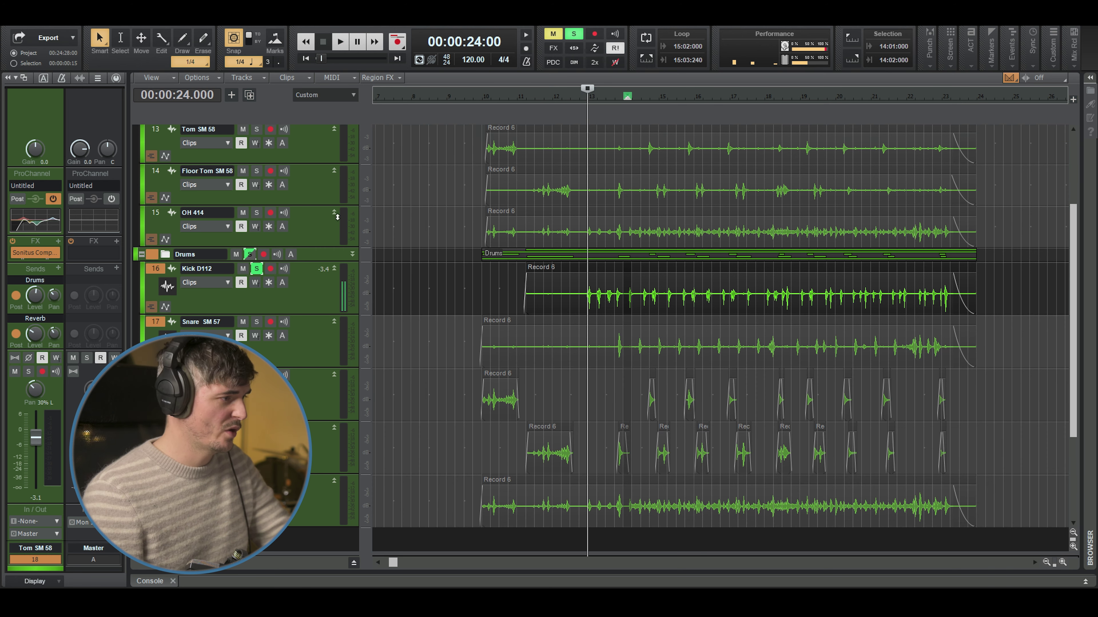
{"action": "left_click", "coordinate": [257, 269]}
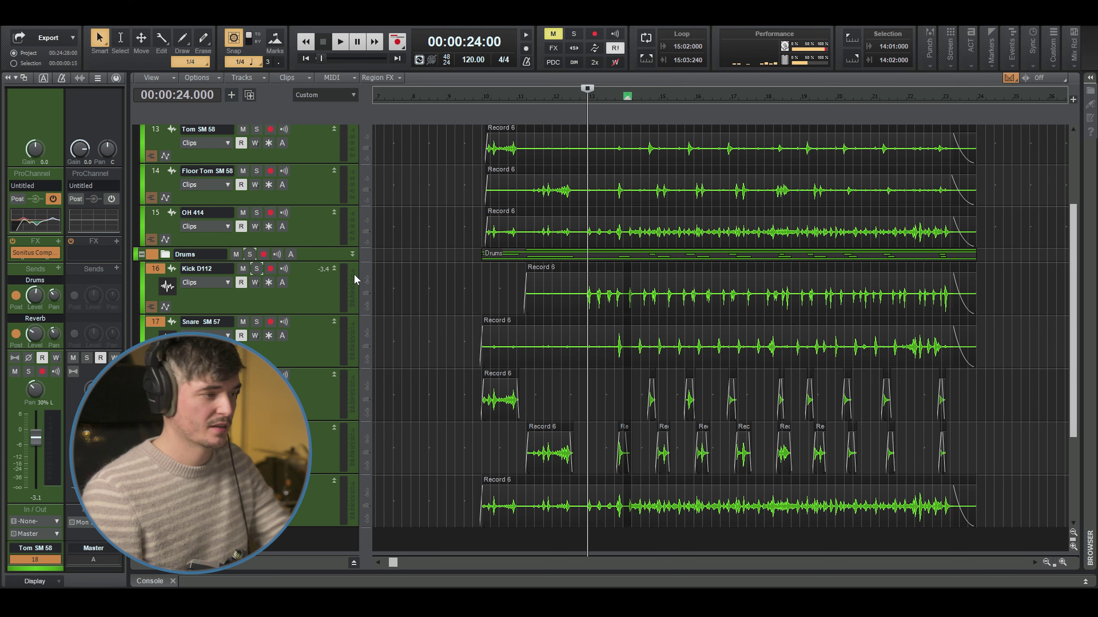
Solo the Drums folder again and play the mixed drums around 00:00:26:00
{"action": "scroll", "coordinate": [436, 268], "scroll_direction": "up", "scroll_amount": 3}
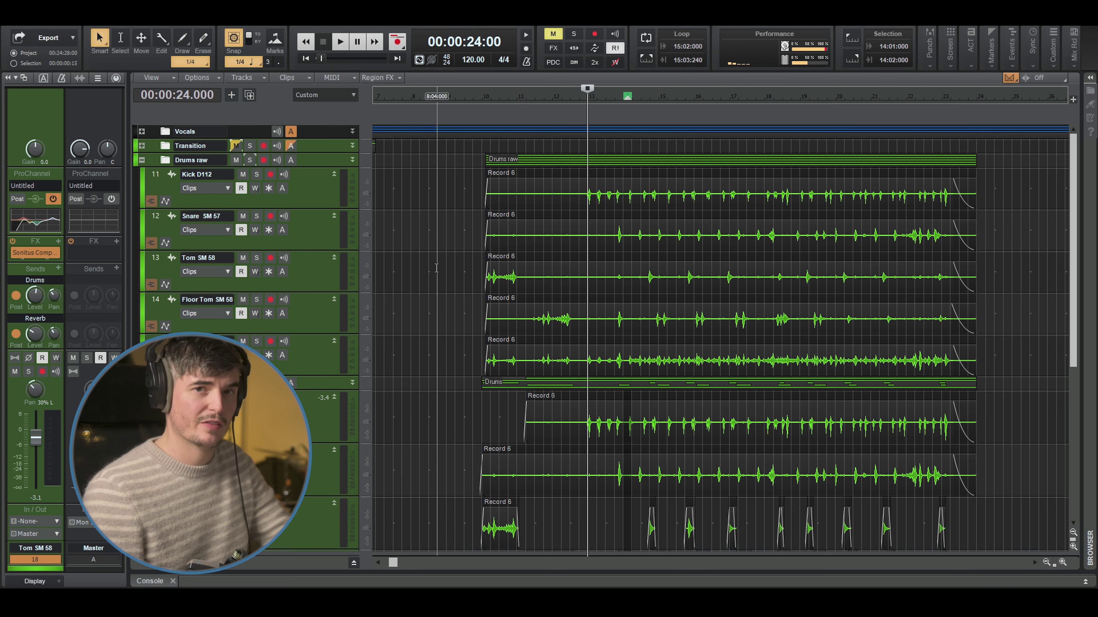
{"action": "scroll", "coordinate": [436, 268], "scroll_direction": "down", "scroll_amount": 5}
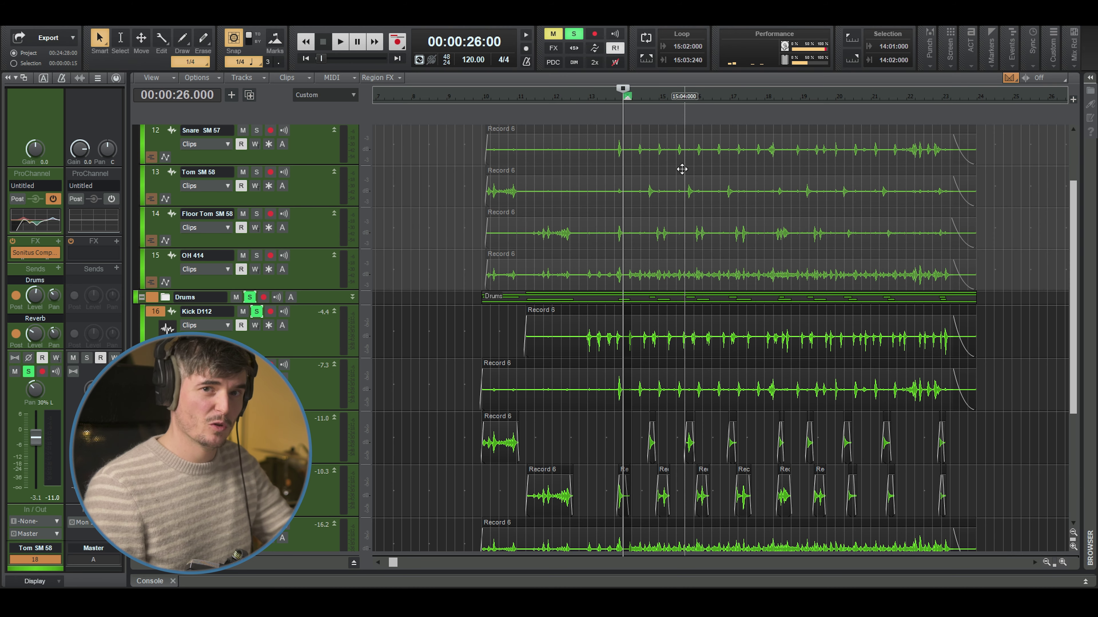
{"action": "key", "text": "space"}
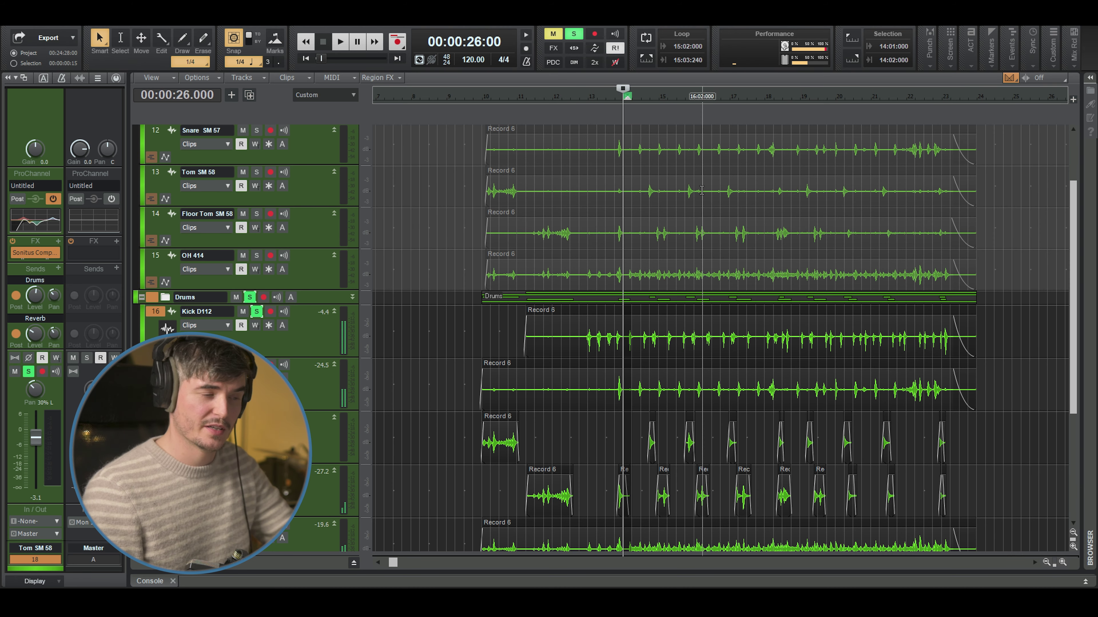
Browse the Effects and EQ plug-in categories available for the OH 414 track 15 without inserting one
{"action": "left_click", "coordinate": [1063, 567]}
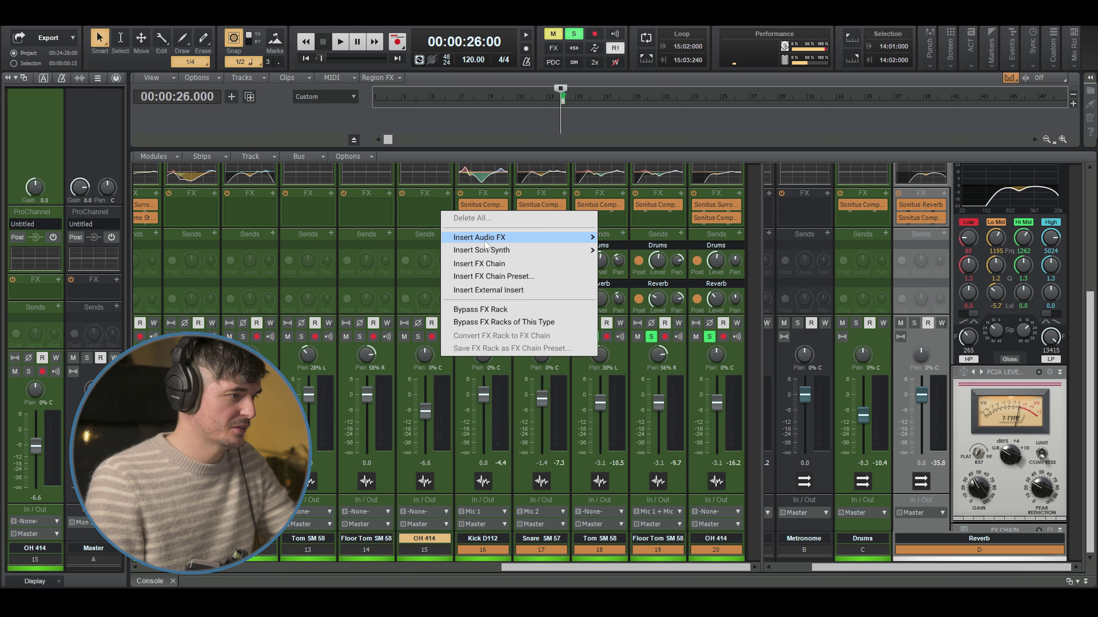
{"action": "mouse_move", "coordinate": [540, 237]}
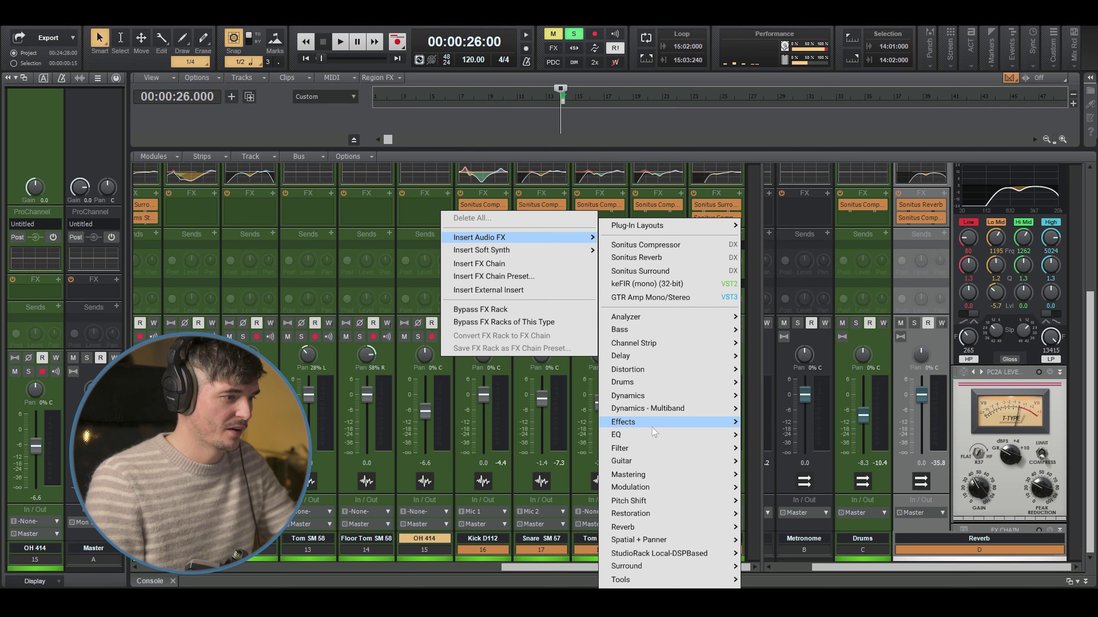
{"action": "mouse_move", "coordinate": [662, 399]}
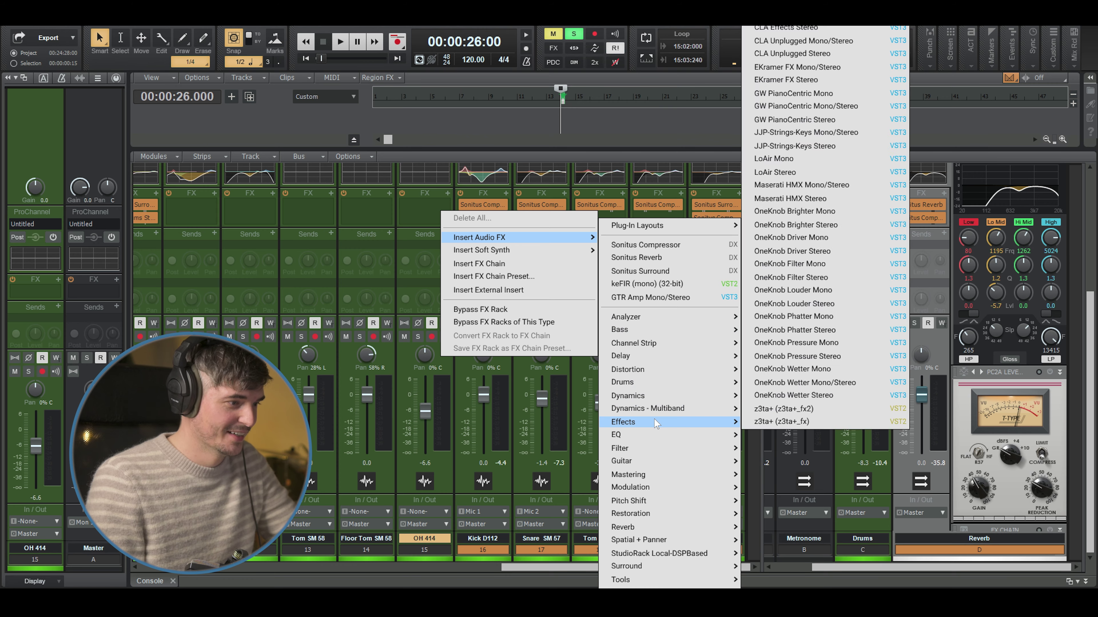
{"action": "mouse_move", "coordinate": [659, 454]}
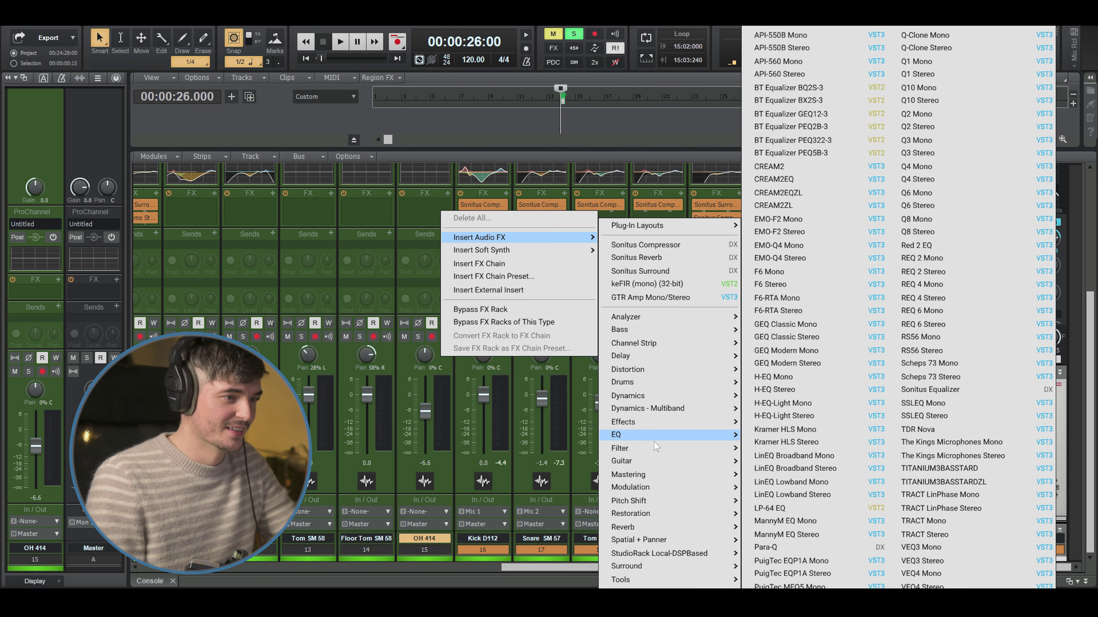
{"action": "left_click", "coordinate": [555, 211]}
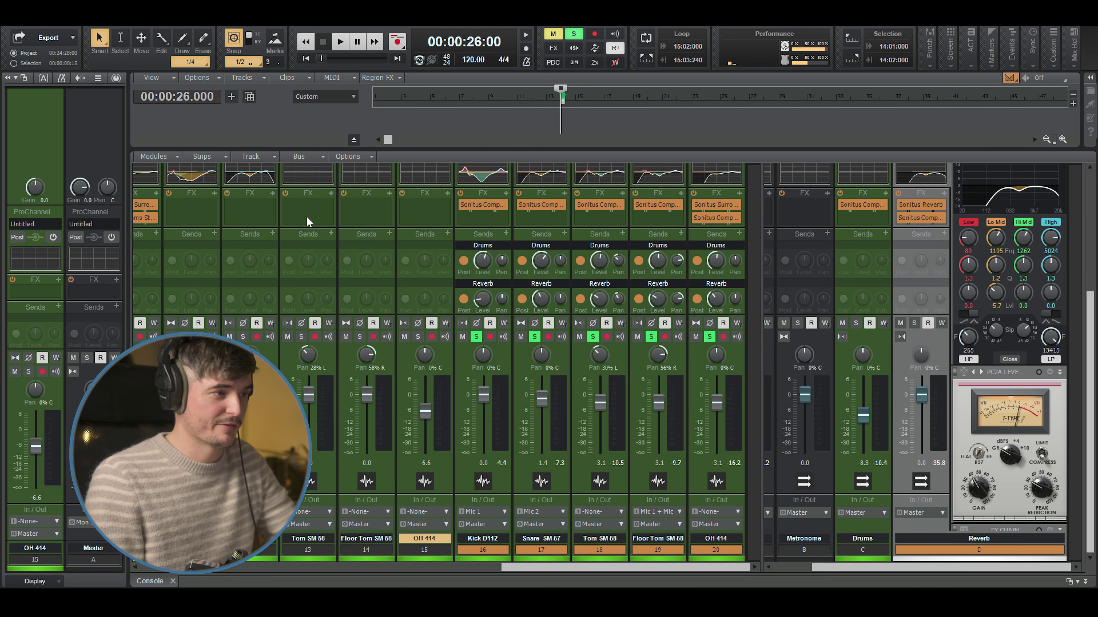